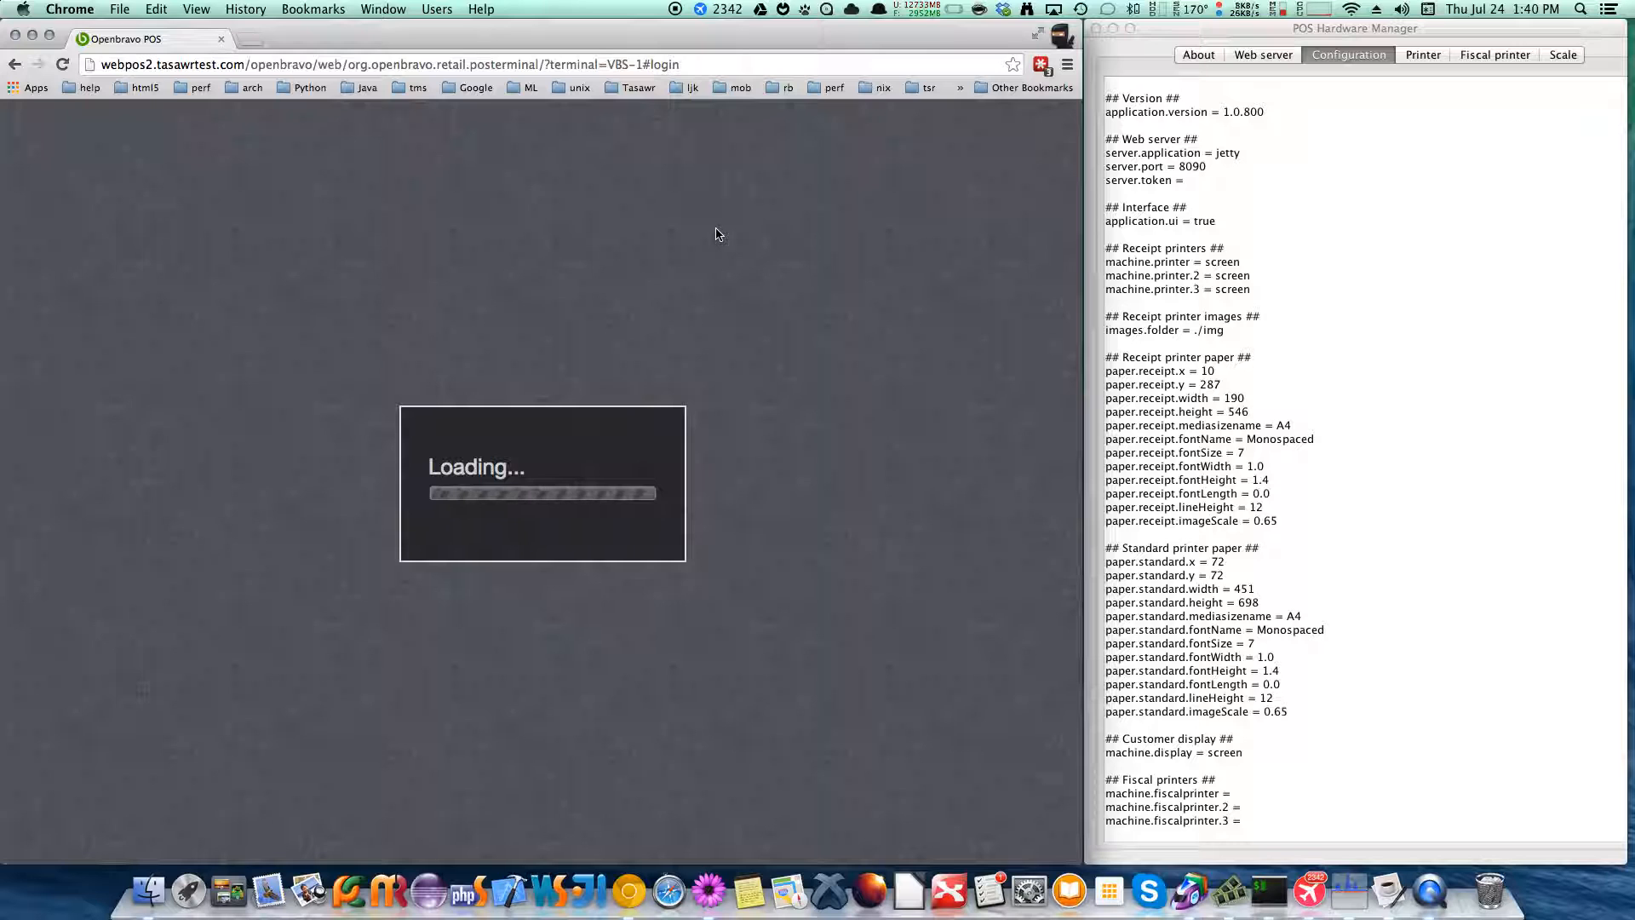
- Show the first screen printer's receipt output in the POS Hardware Manager
{"action": "left_click", "coordinate": [1422, 53]}
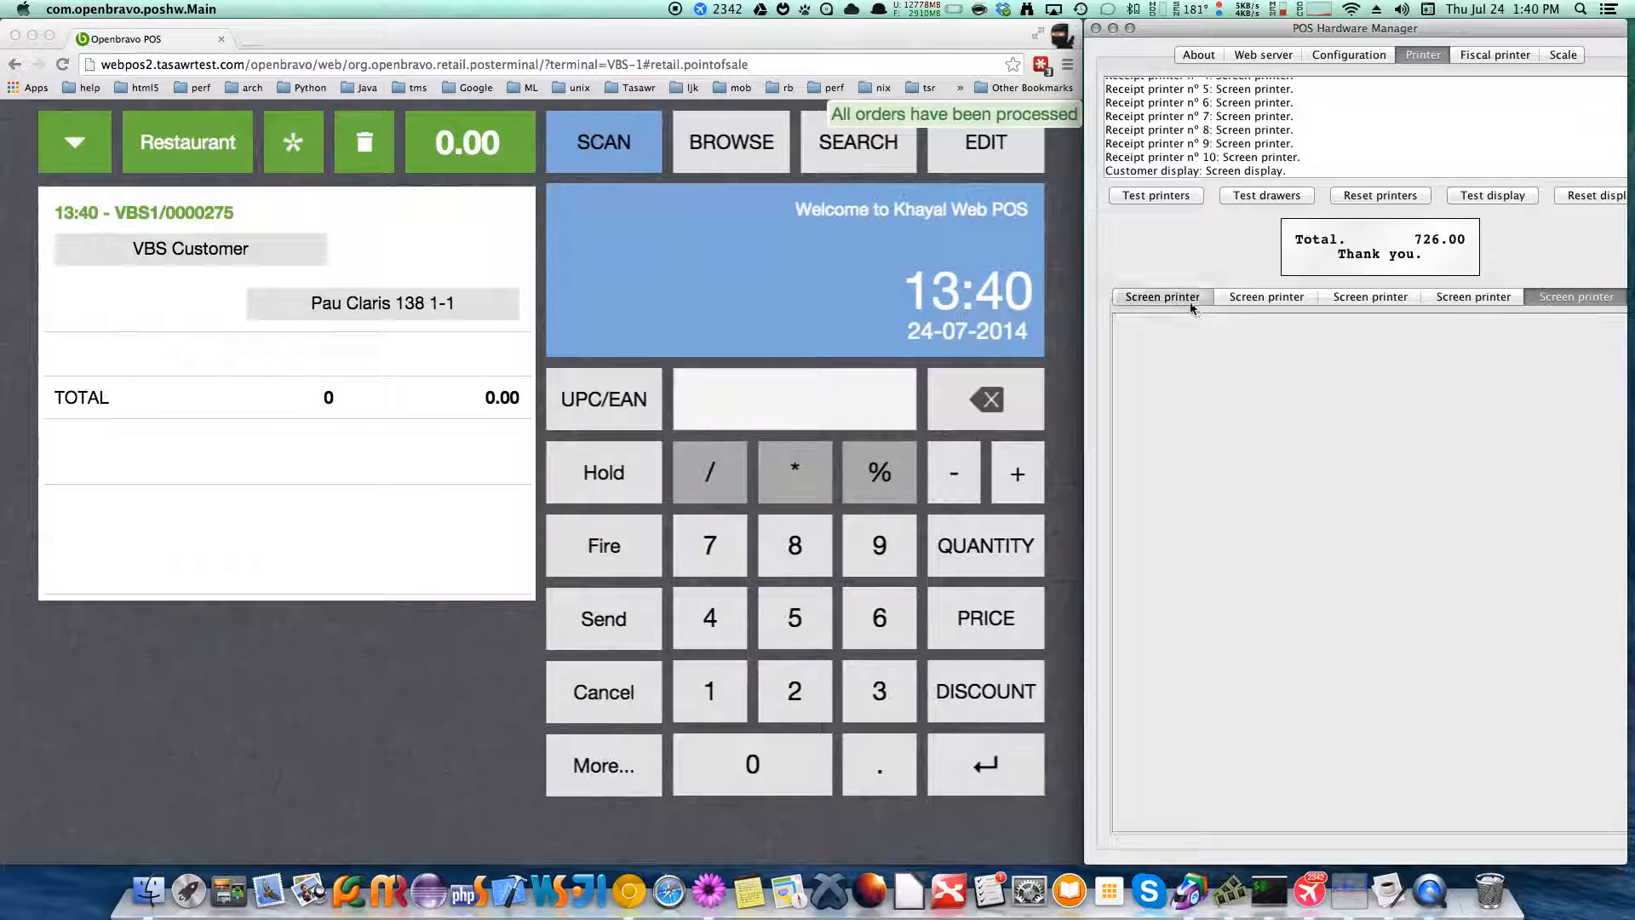
{"action": "left_click", "coordinate": [1185, 299]}
{"action": "left_click", "coordinate": [1250, 296]}
{"action": "left_click", "coordinate": [1141, 300]}
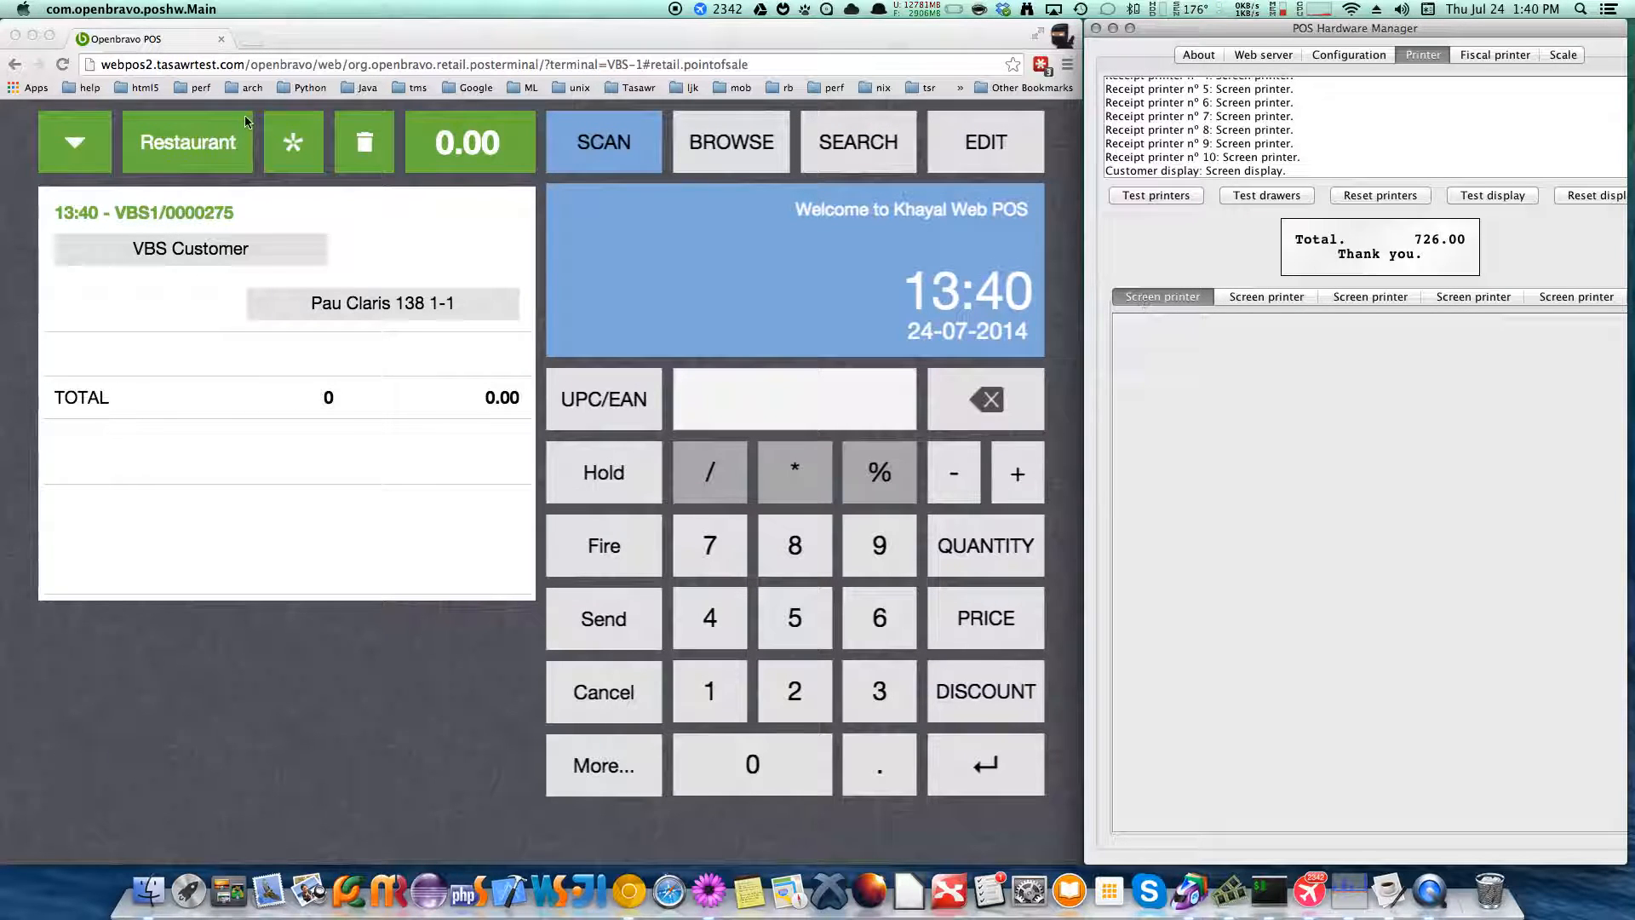
- Open the restaurant table view in the web POS and display the Family Floor tables
{"action": "left_click", "coordinate": [183, 142]}
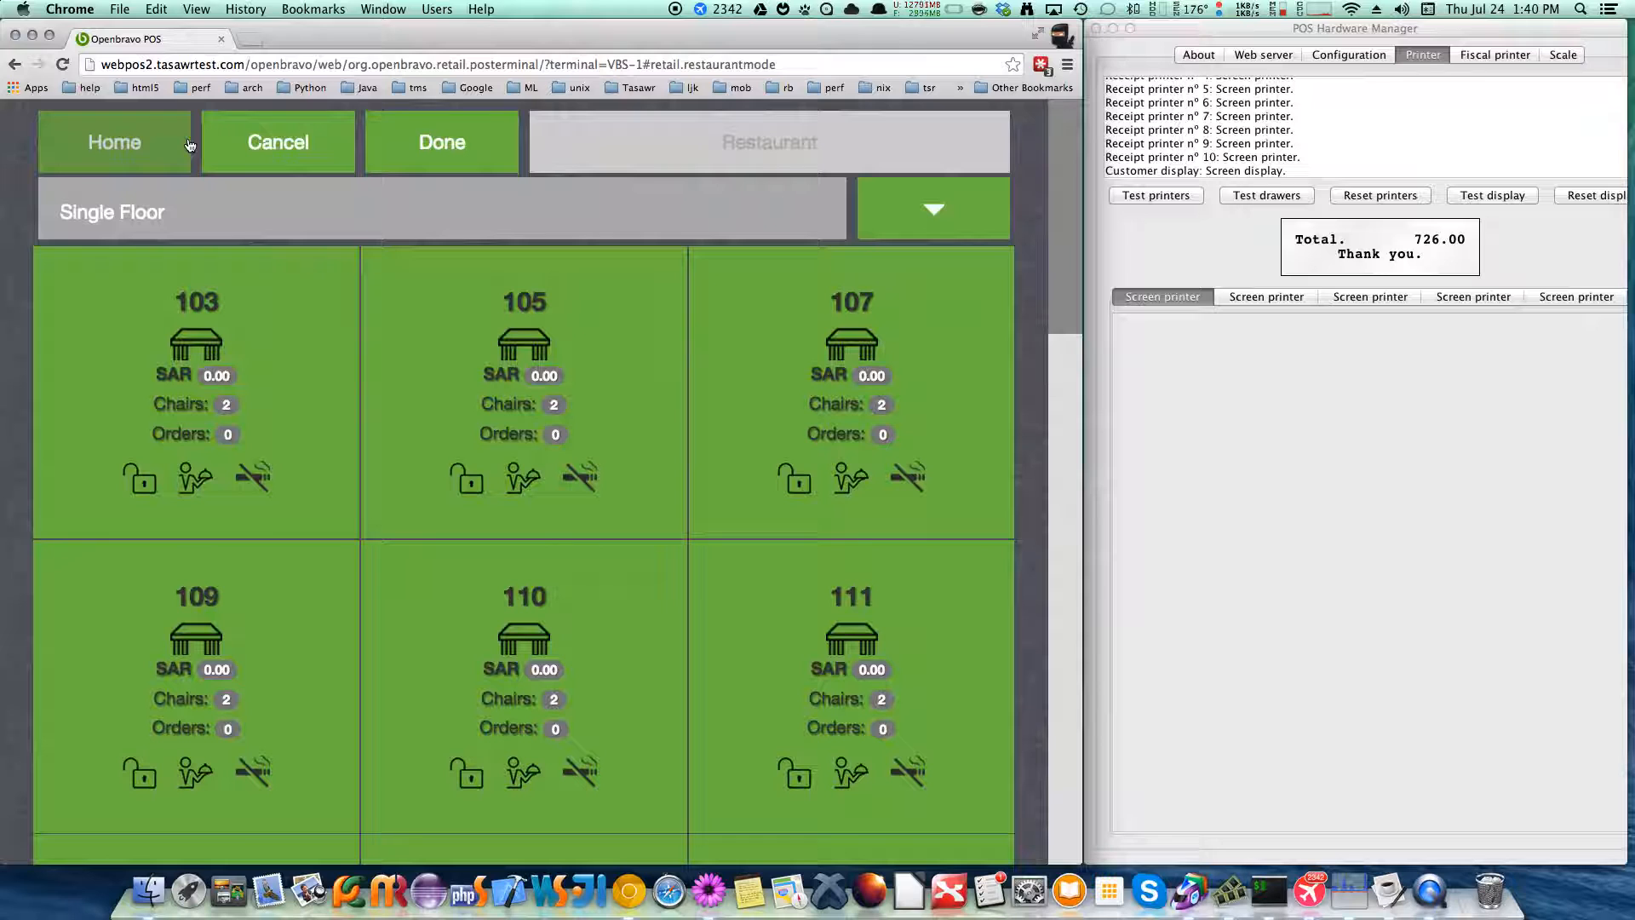
{"action": "scroll", "coordinate": [263, 338], "scroll_direction": "down", "scroll_amount": 1}
{"action": "left_click", "coordinate": [952, 218]}
{"action": "left_click", "coordinate": [945, 308]}
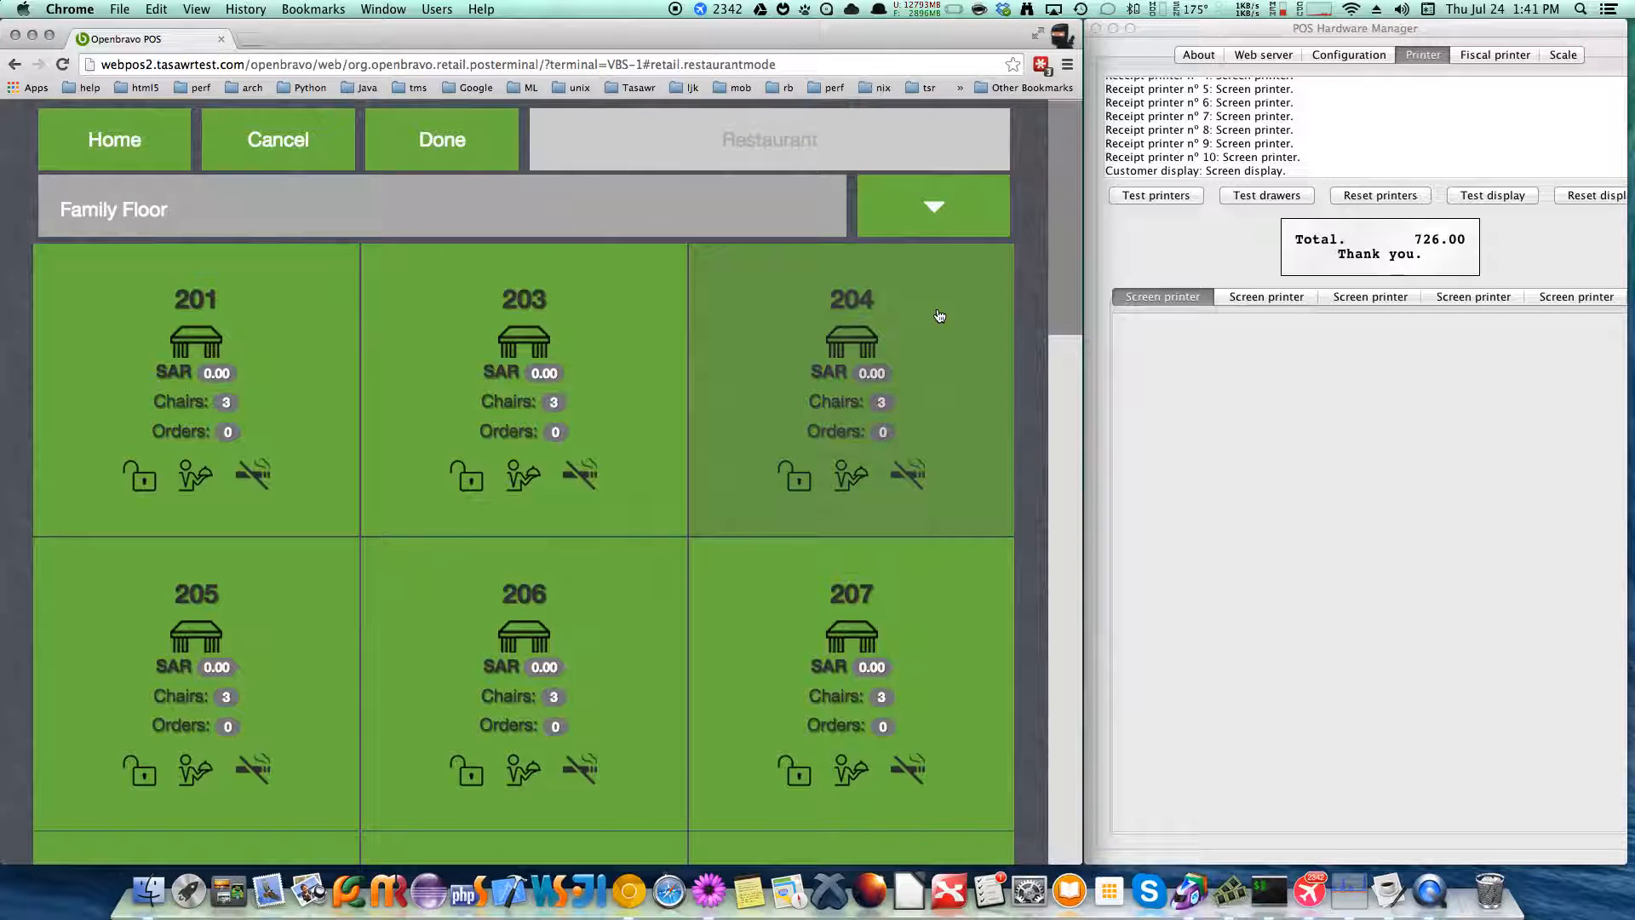
{"action": "left_click", "coordinate": [966, 203]}
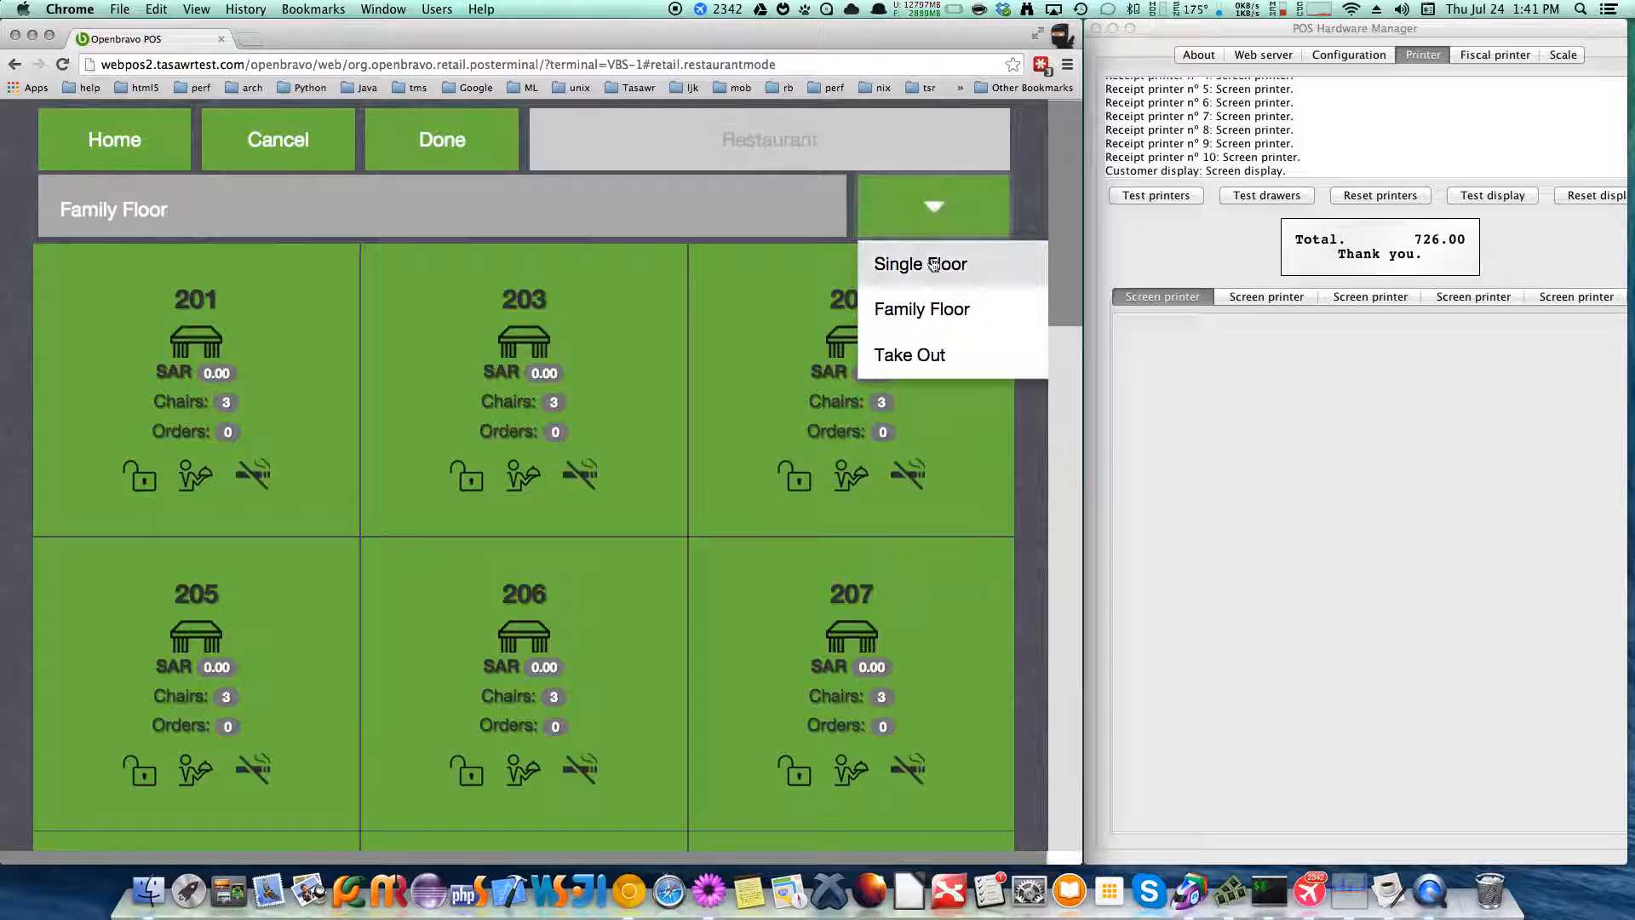
{"action": "left_click", "coordinate": [934, 264]}
{"action": "left_click", "coordinate": [937, 208]}
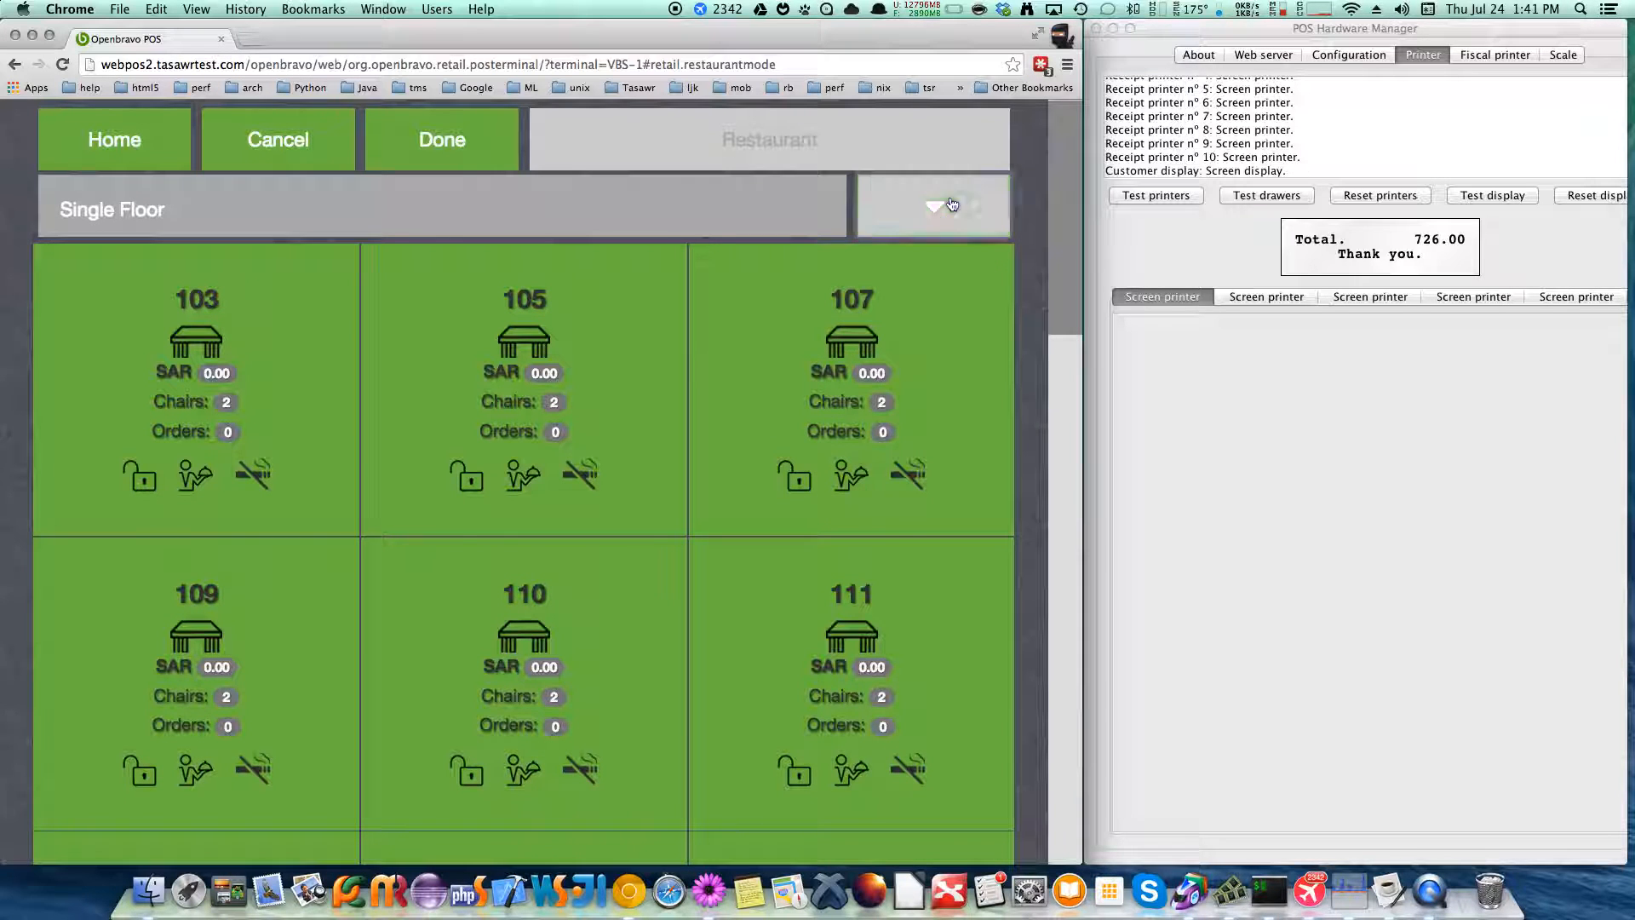
{"action": "left_click", "coordinate": [928, 315]}
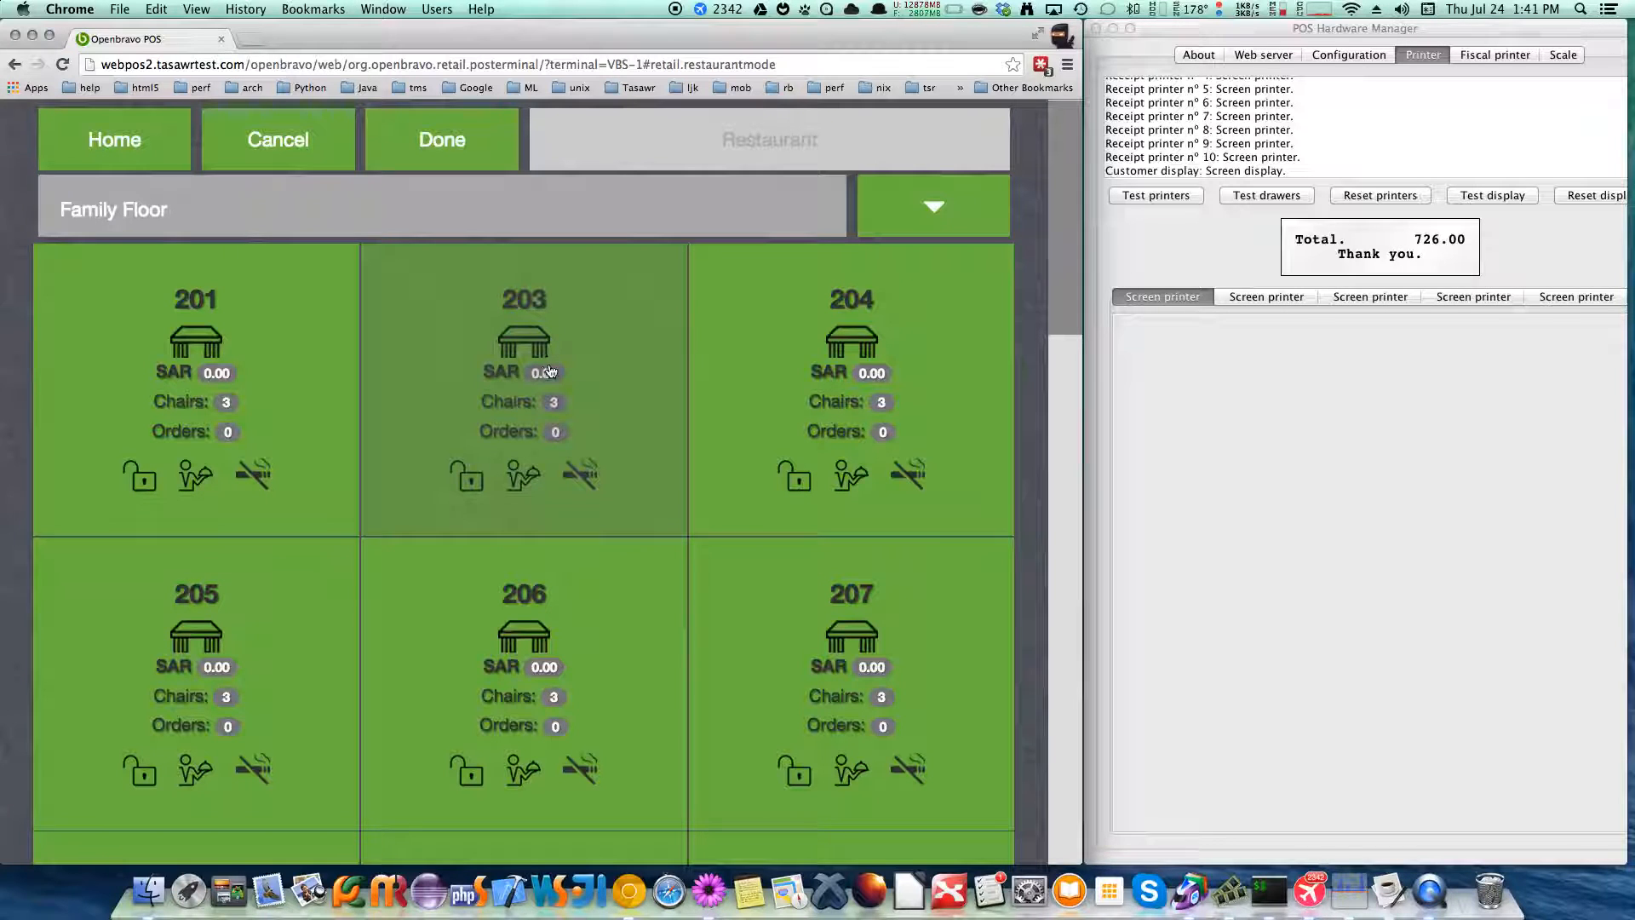
- Start an order on table 203 and assign the second customer in the full customer list to it
{"action": "left_click", "coordinate": [540, 301]}
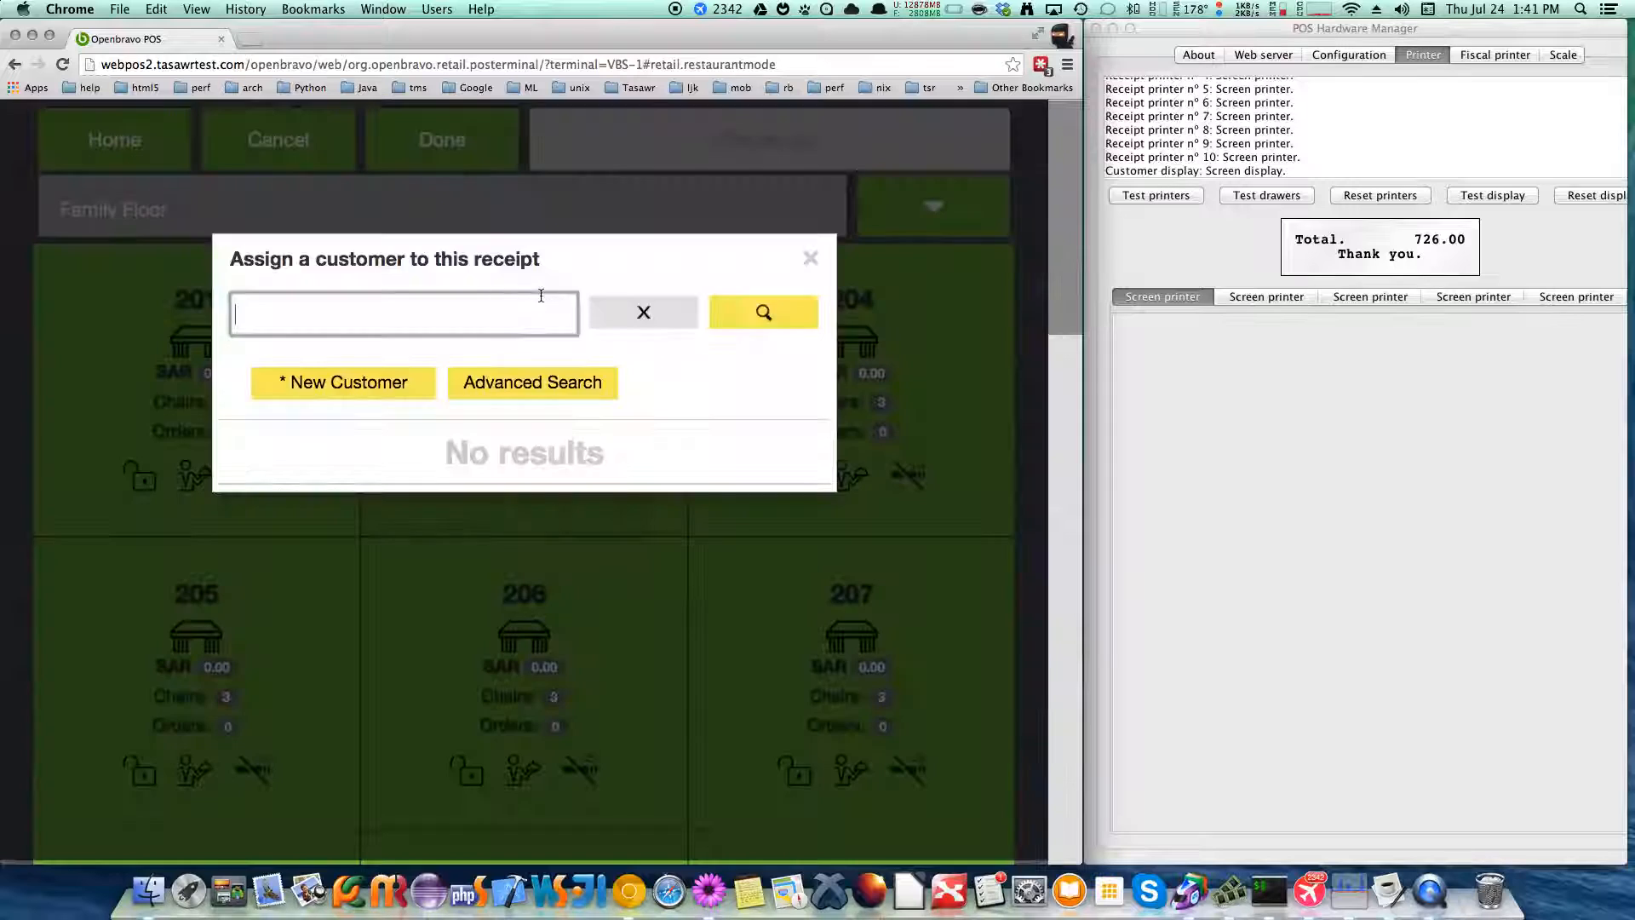
{"action": "left_click", "coordinate": [765, 314]}
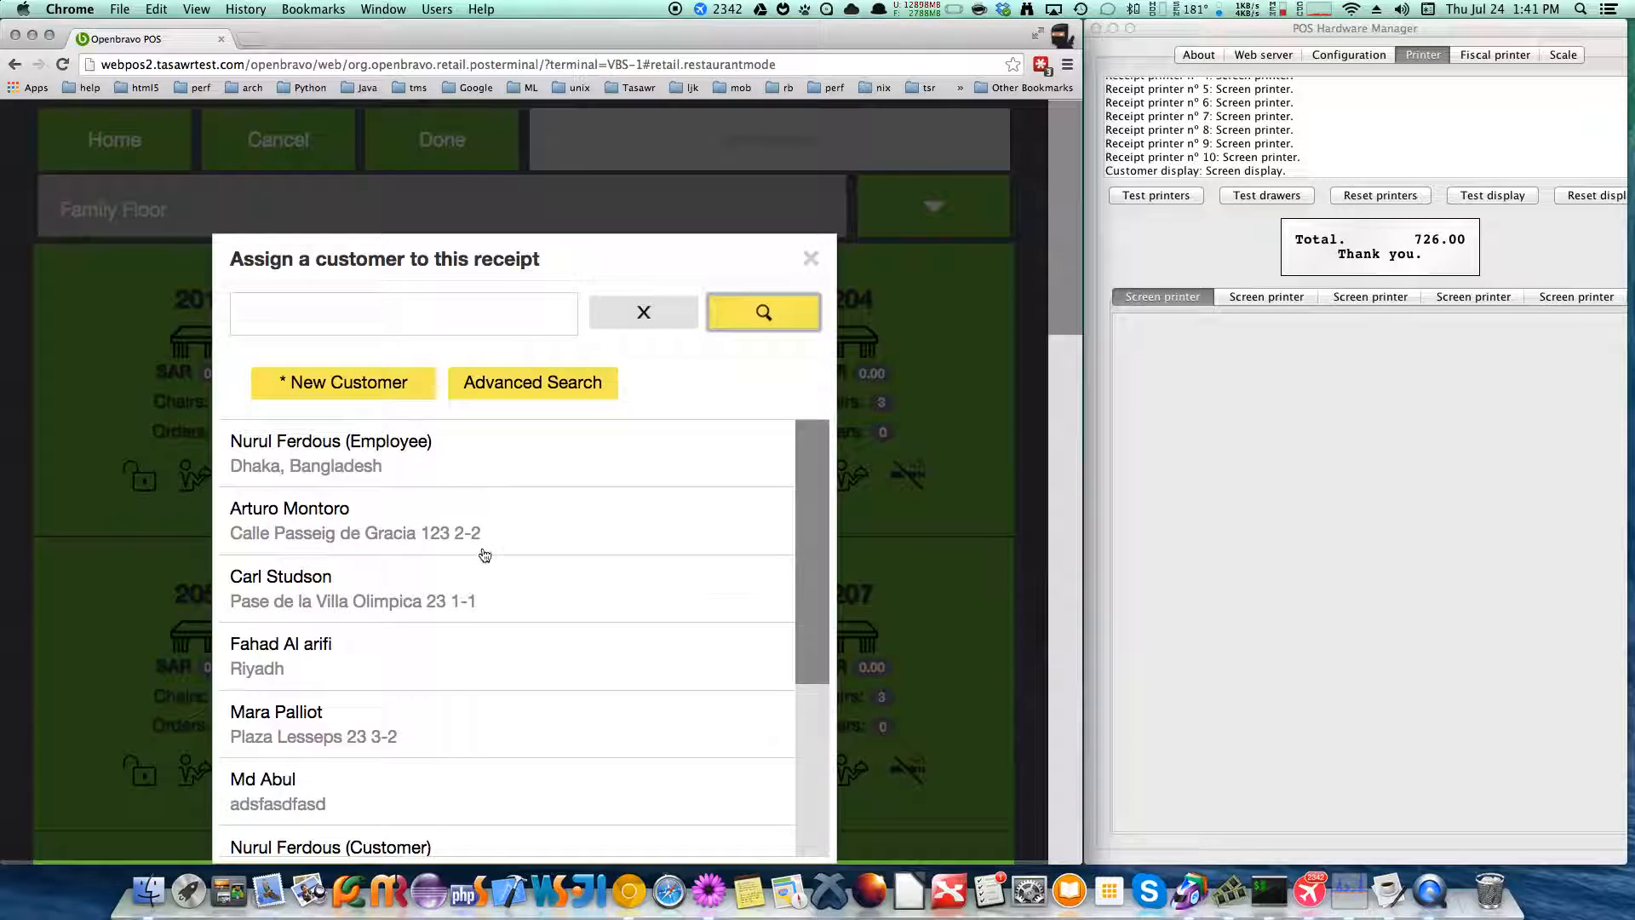
{"action": "left_click", "coordinate": [515, 531]}
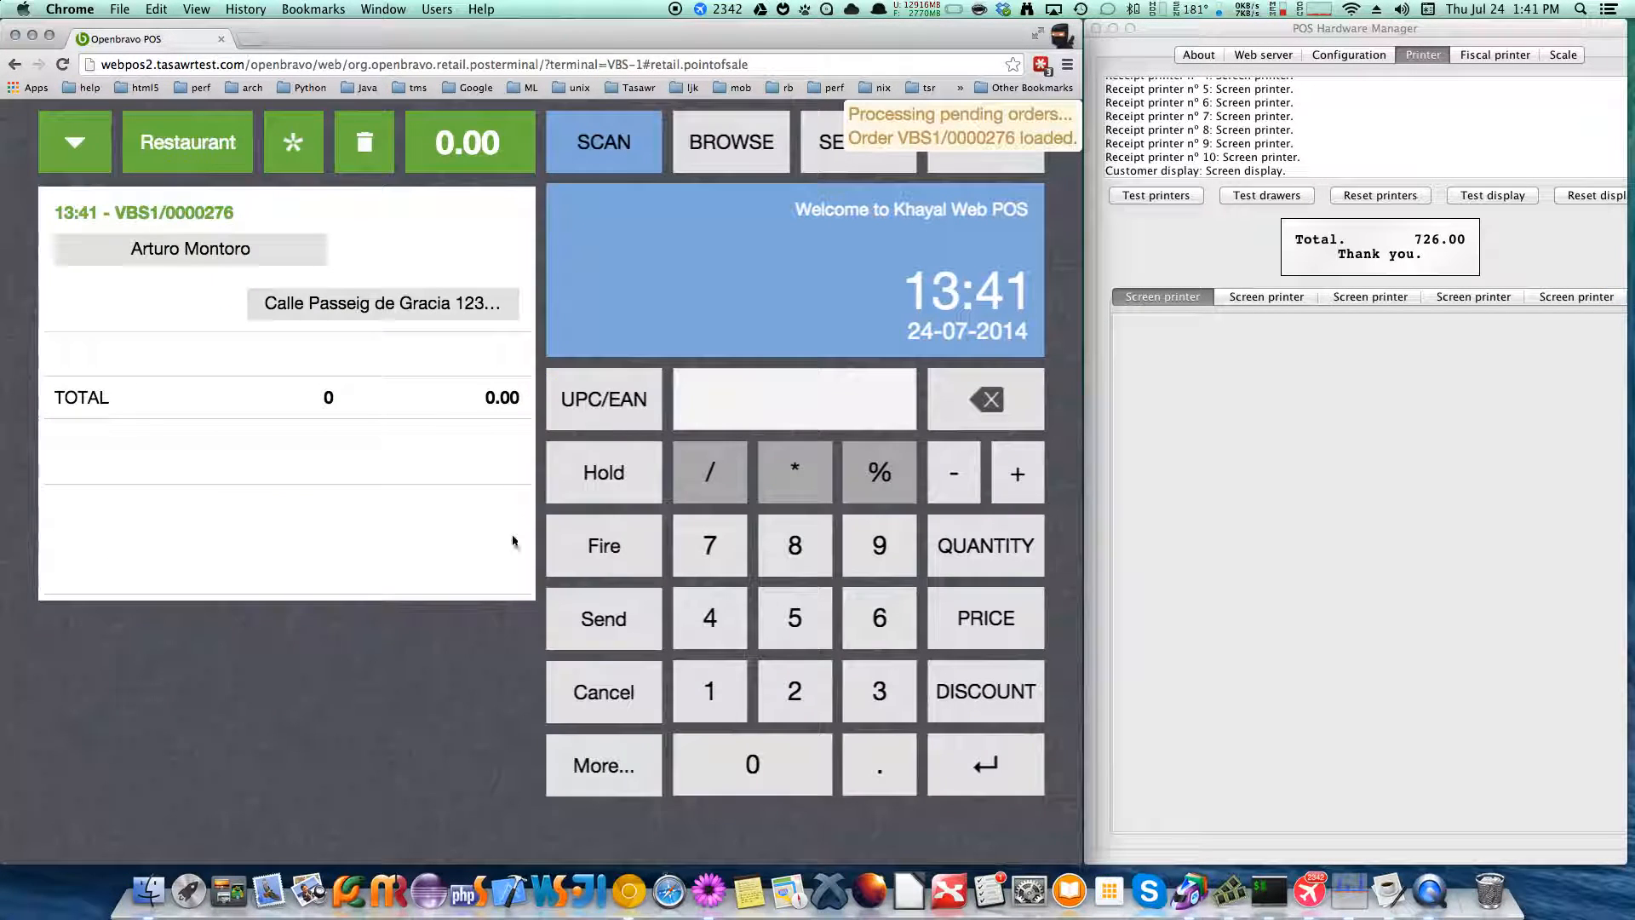
- Add Banana Caramel French Toast Skillet, Belgian Waffle Slam and All-American Slam from Breakfast, plus Shrimp and corn bisque from Soups and salads
{"action": "left_click", "coordinate": [752, 135]}
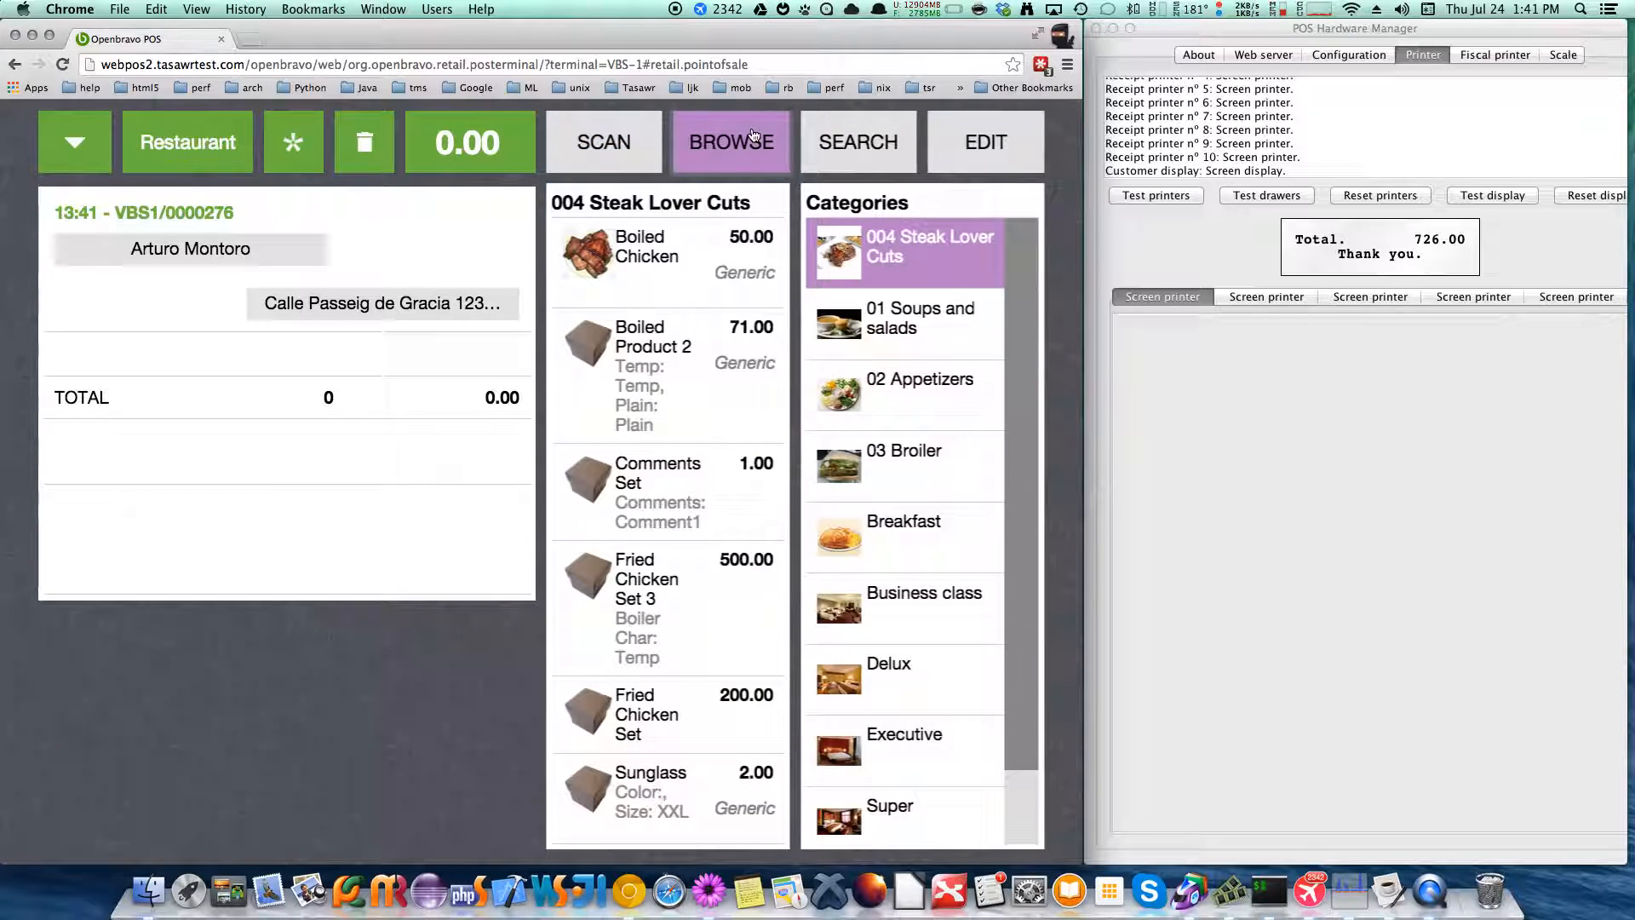
{"action": "left_click", "coordinate": [911, 511]}
{"action": "left_click", "coordinate": [673, 399]}
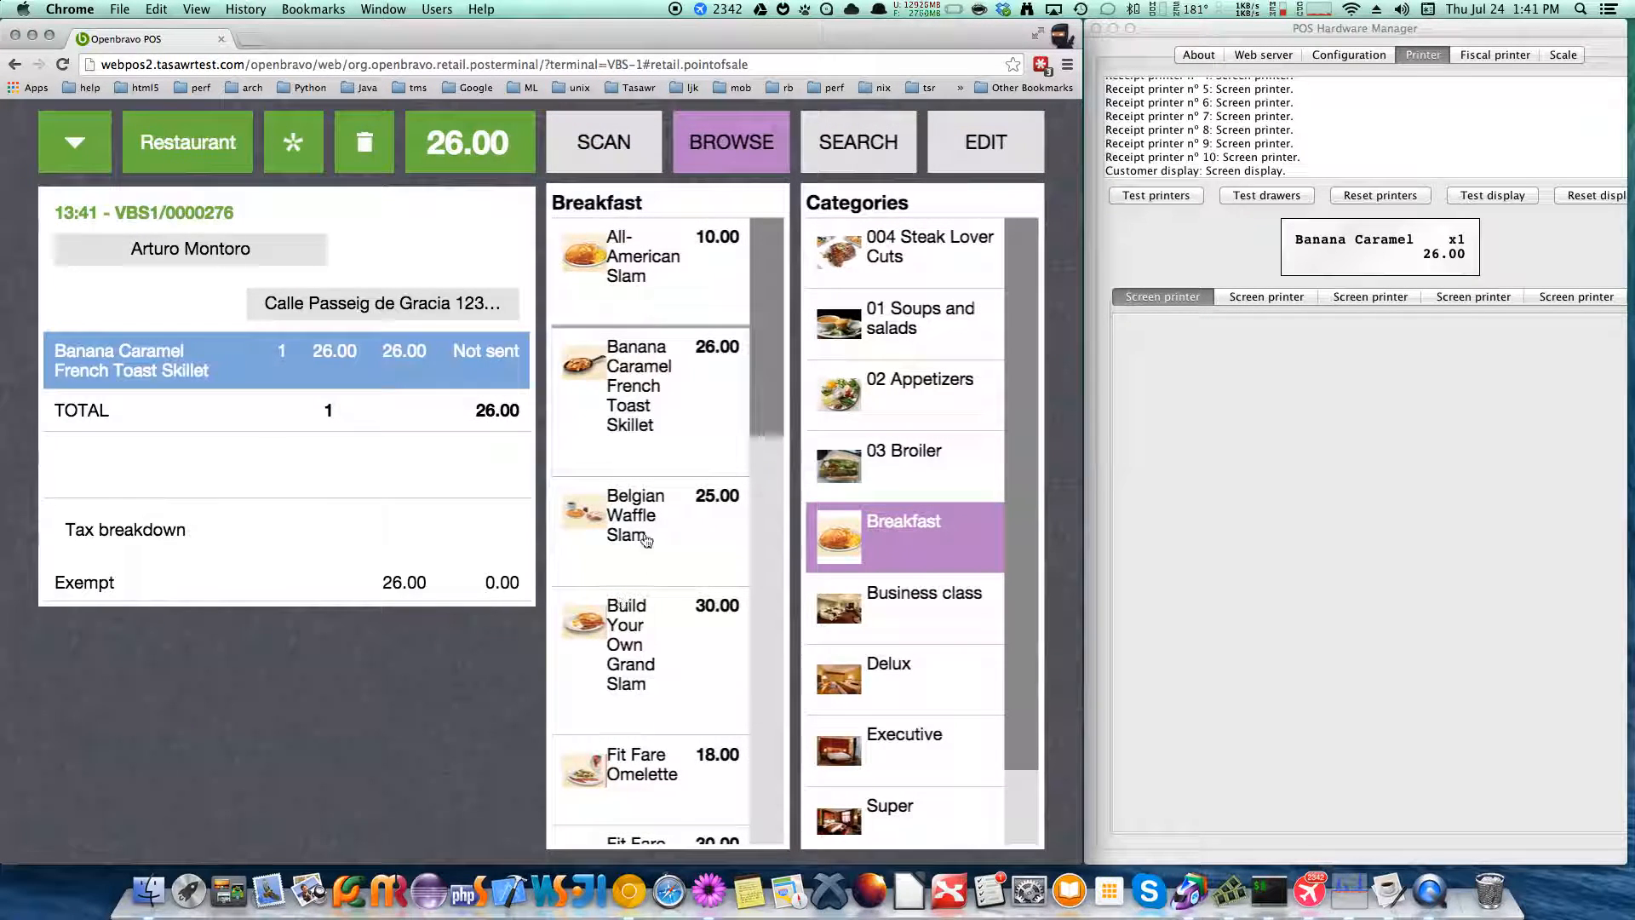
{"action": "left_click", "coordinate": [652, 542]}
{"action": "left_click", "coordinate": [693, 285]}
{"action": "left_click", "coordinate": [919, 322]}
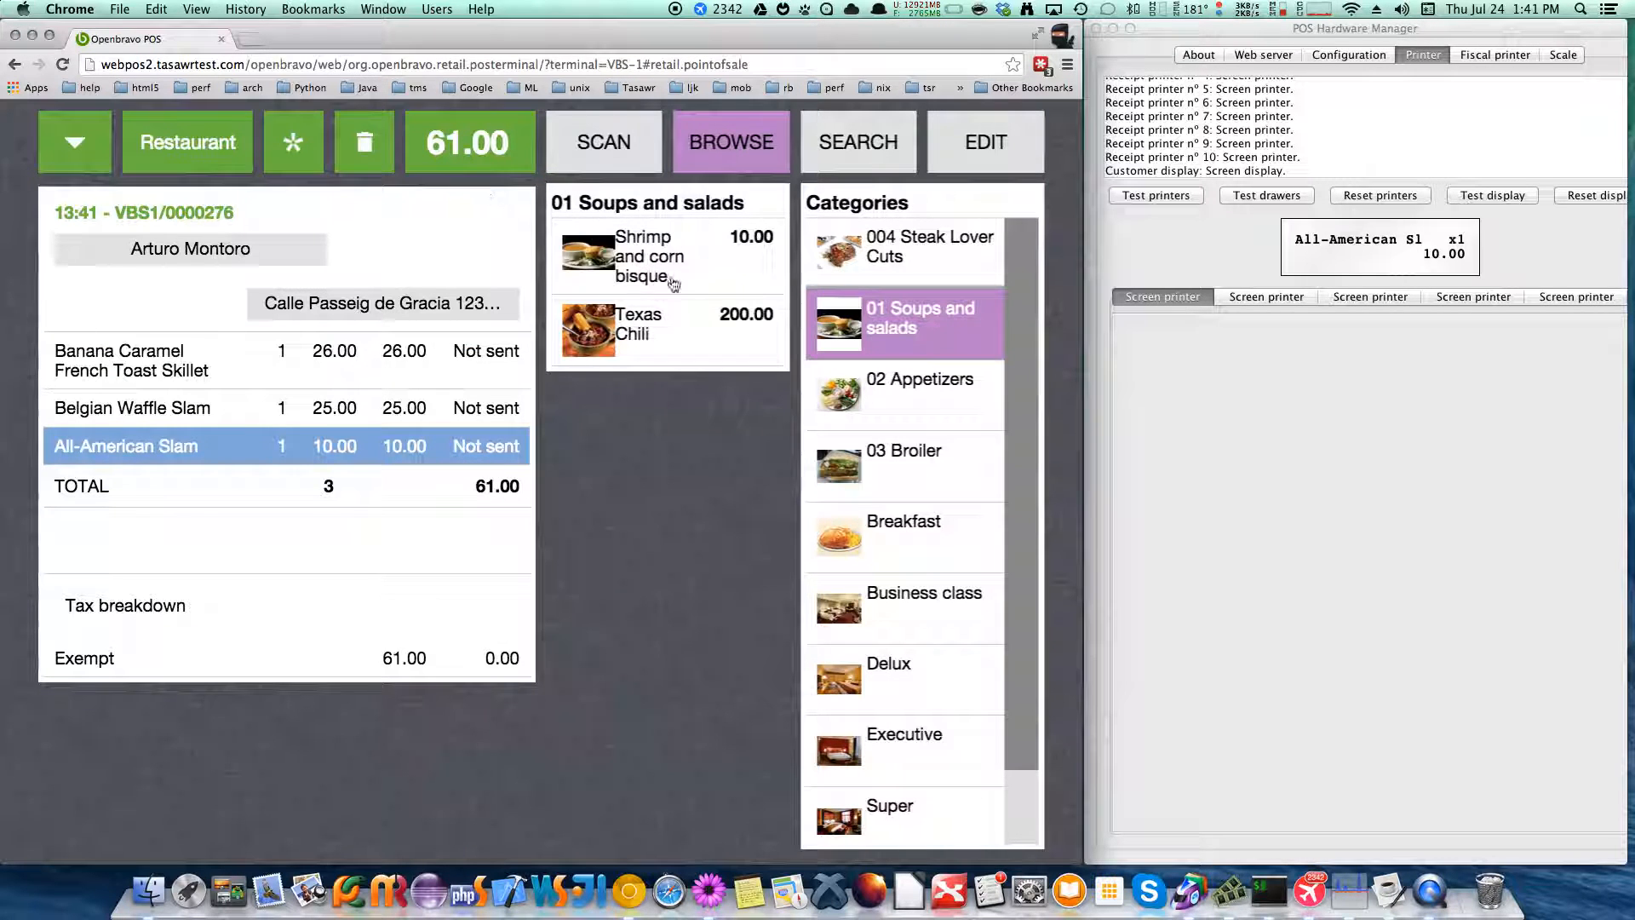
{"action": "left_click", "coordinate": [647, 255]}
{"action": "left_click", "coordinate": [467, 590]}
- Reopen table 203's order from the restaurant view and pay its full amount in cash to print the receipt
{"action": "left_click", "coordinate": [217, 144]}
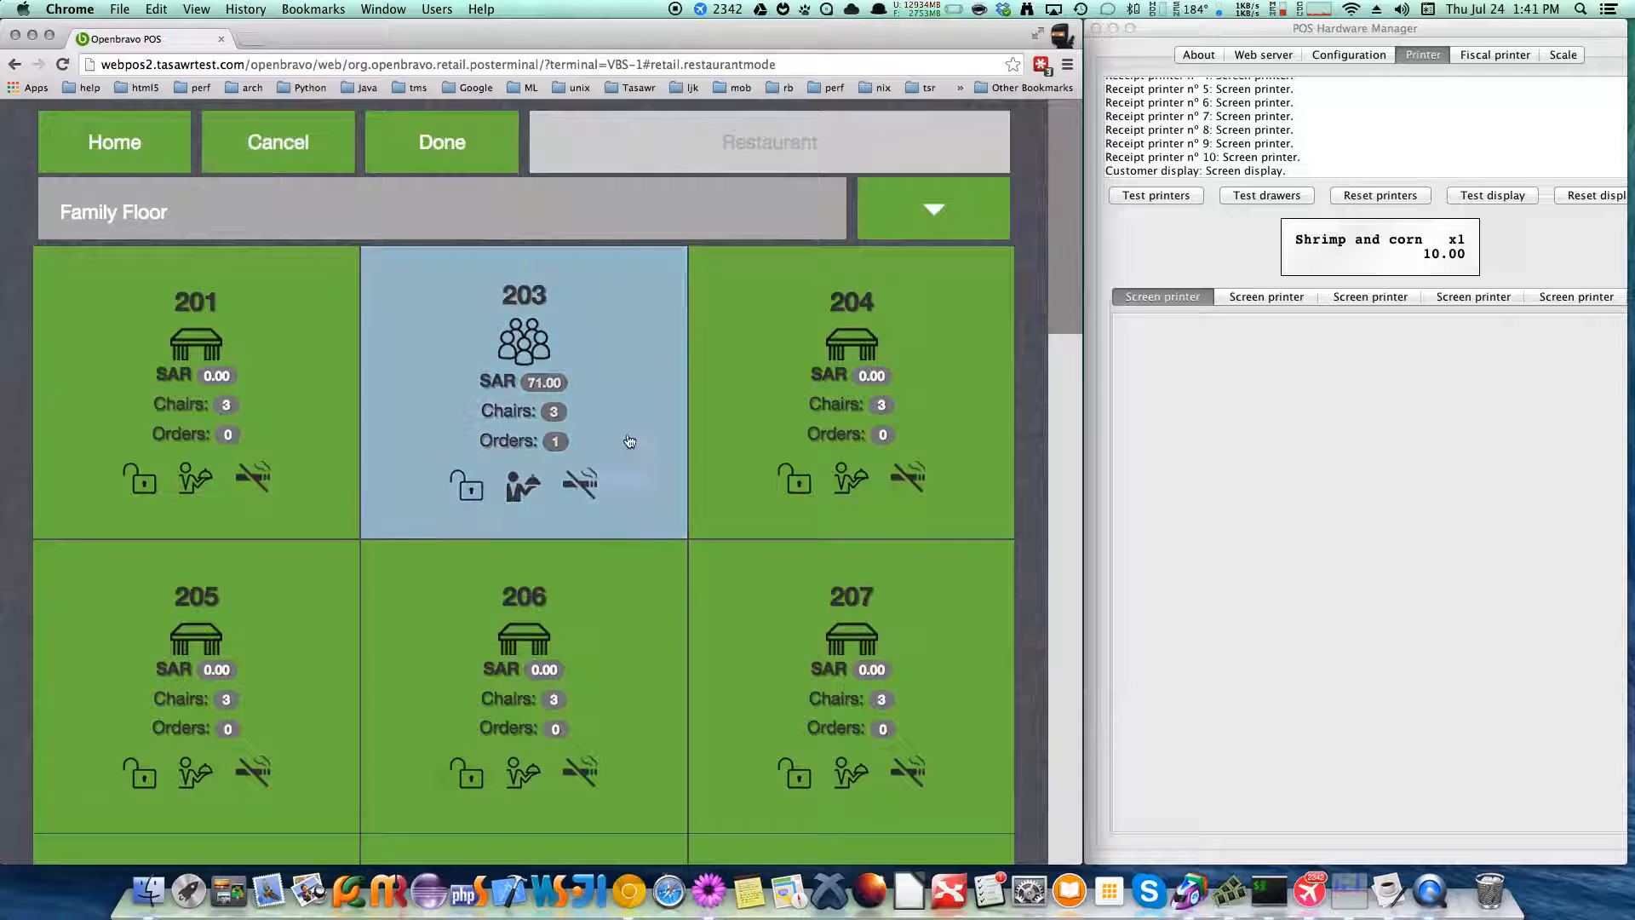
{"action": "left_click", "coordinate": [603, 362]}
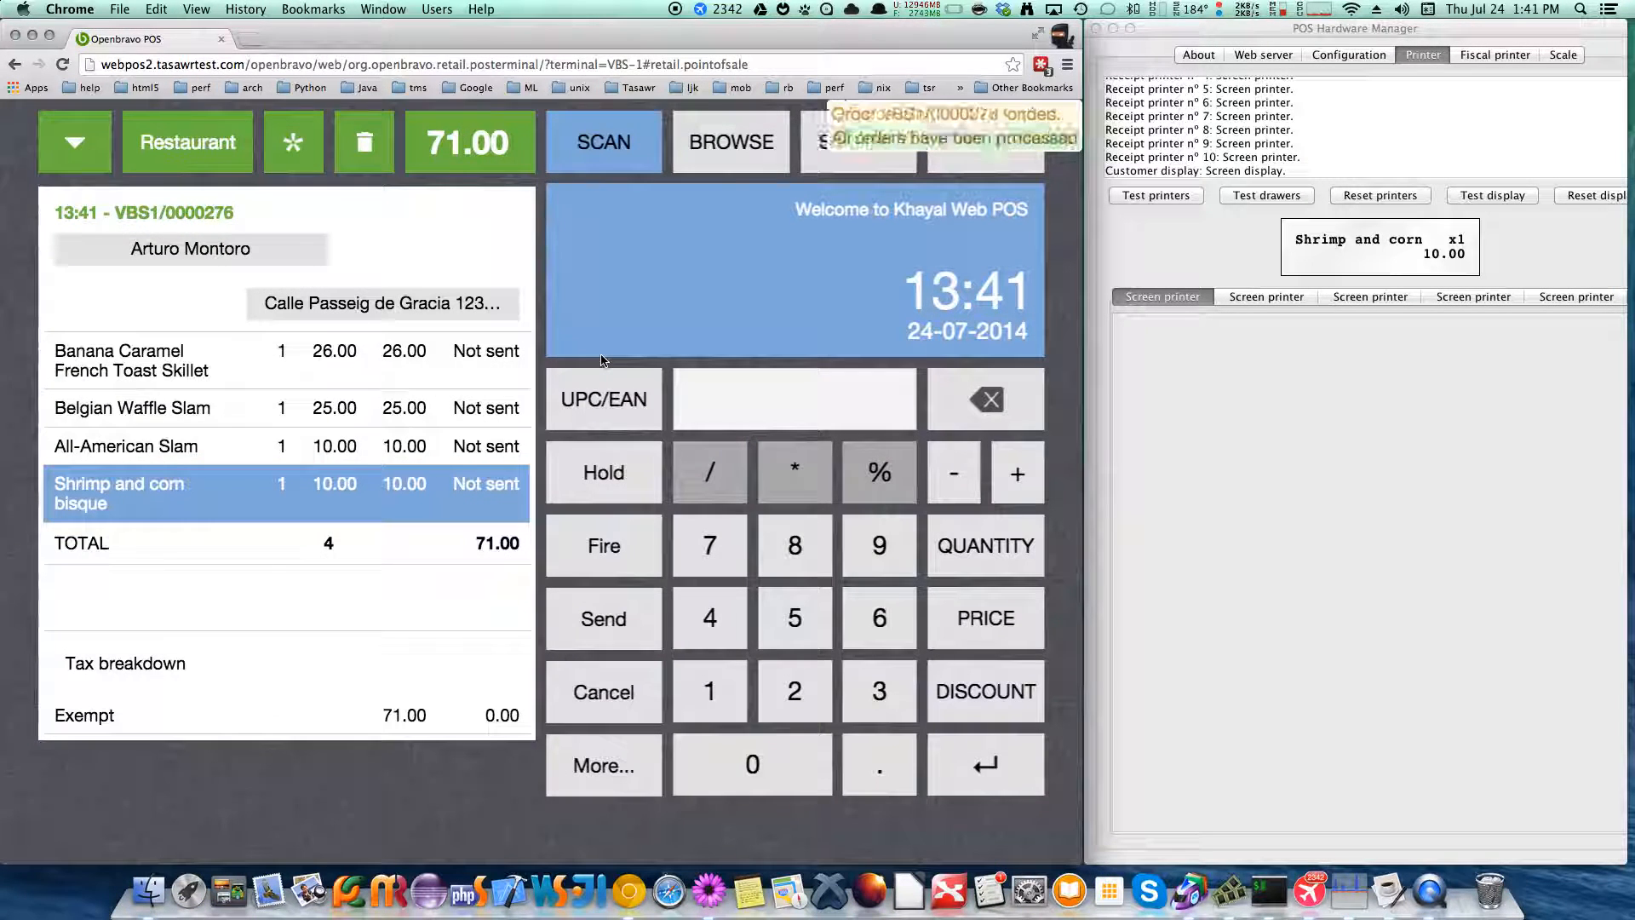
{"action": "left_click", "coordinate": [508, 126]}
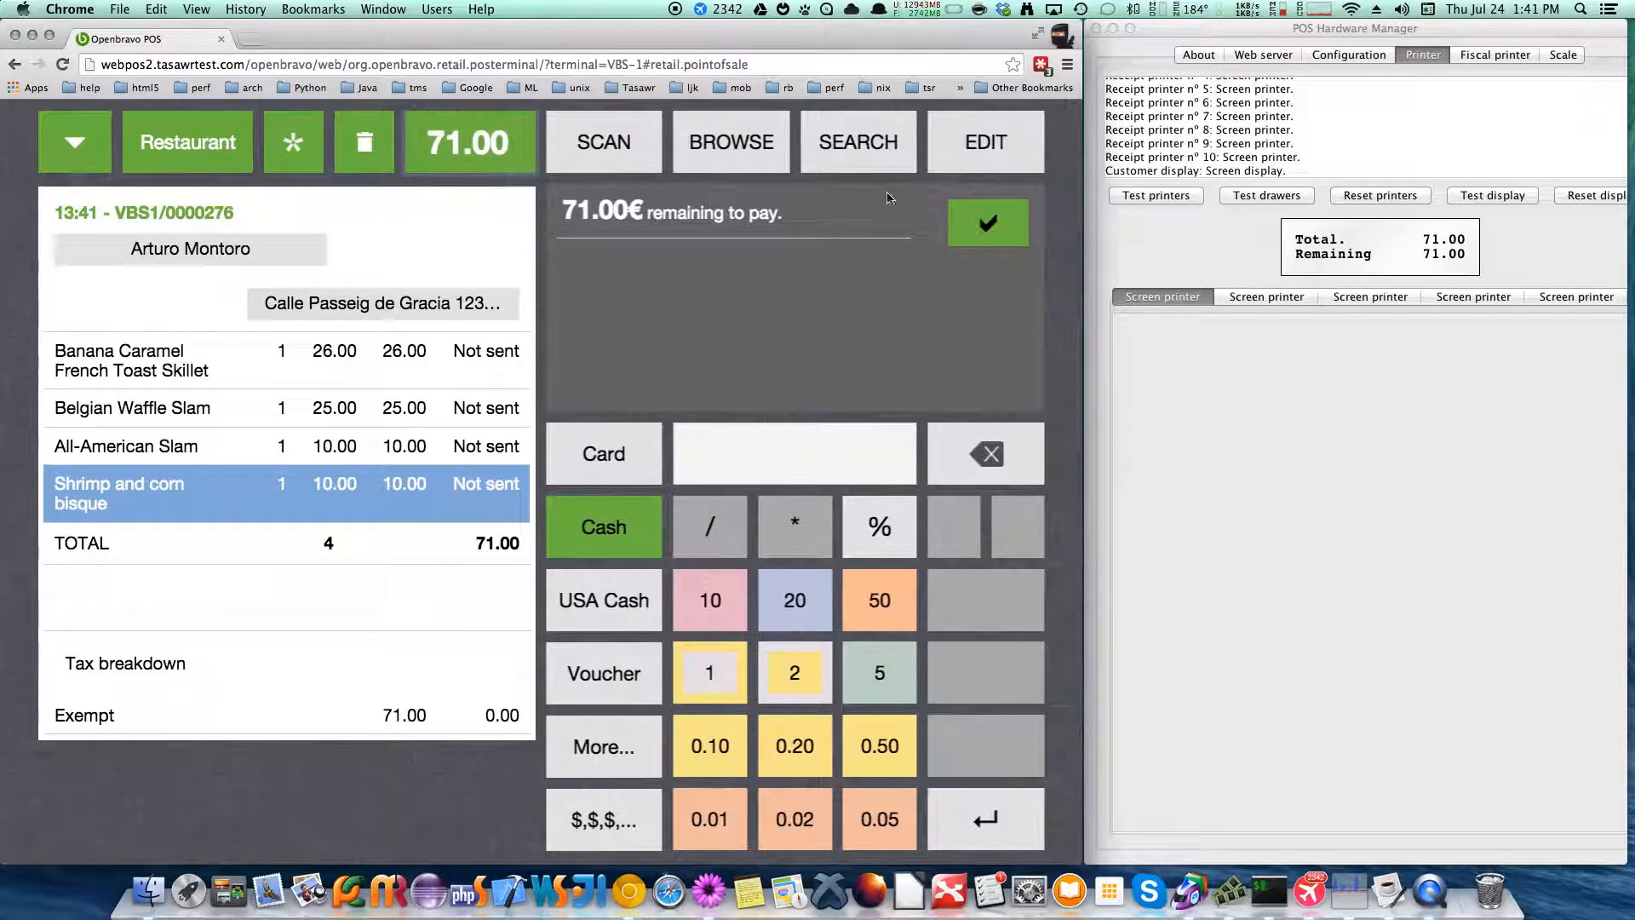
{"action": "left_click", "coordinate": [991, 221]}
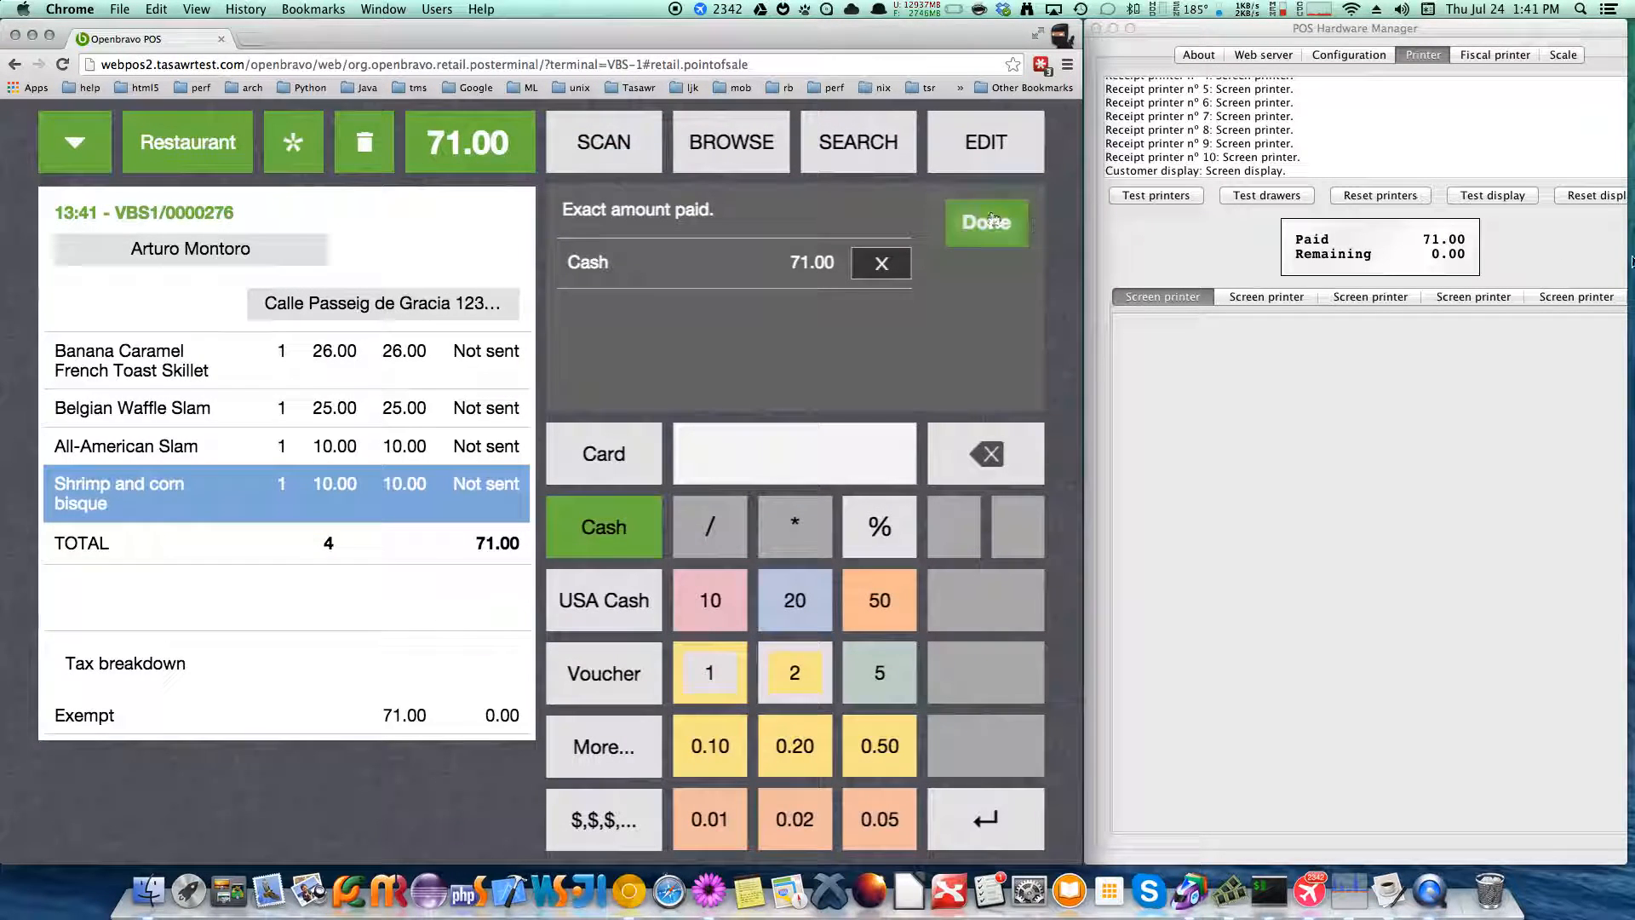
{"action": "left_click", "coordinate": [1491, 258]}
{"action": "left_click", "coordinate": [982, 236]}
{"action": "left_click", "coordinate": [997, 228]}
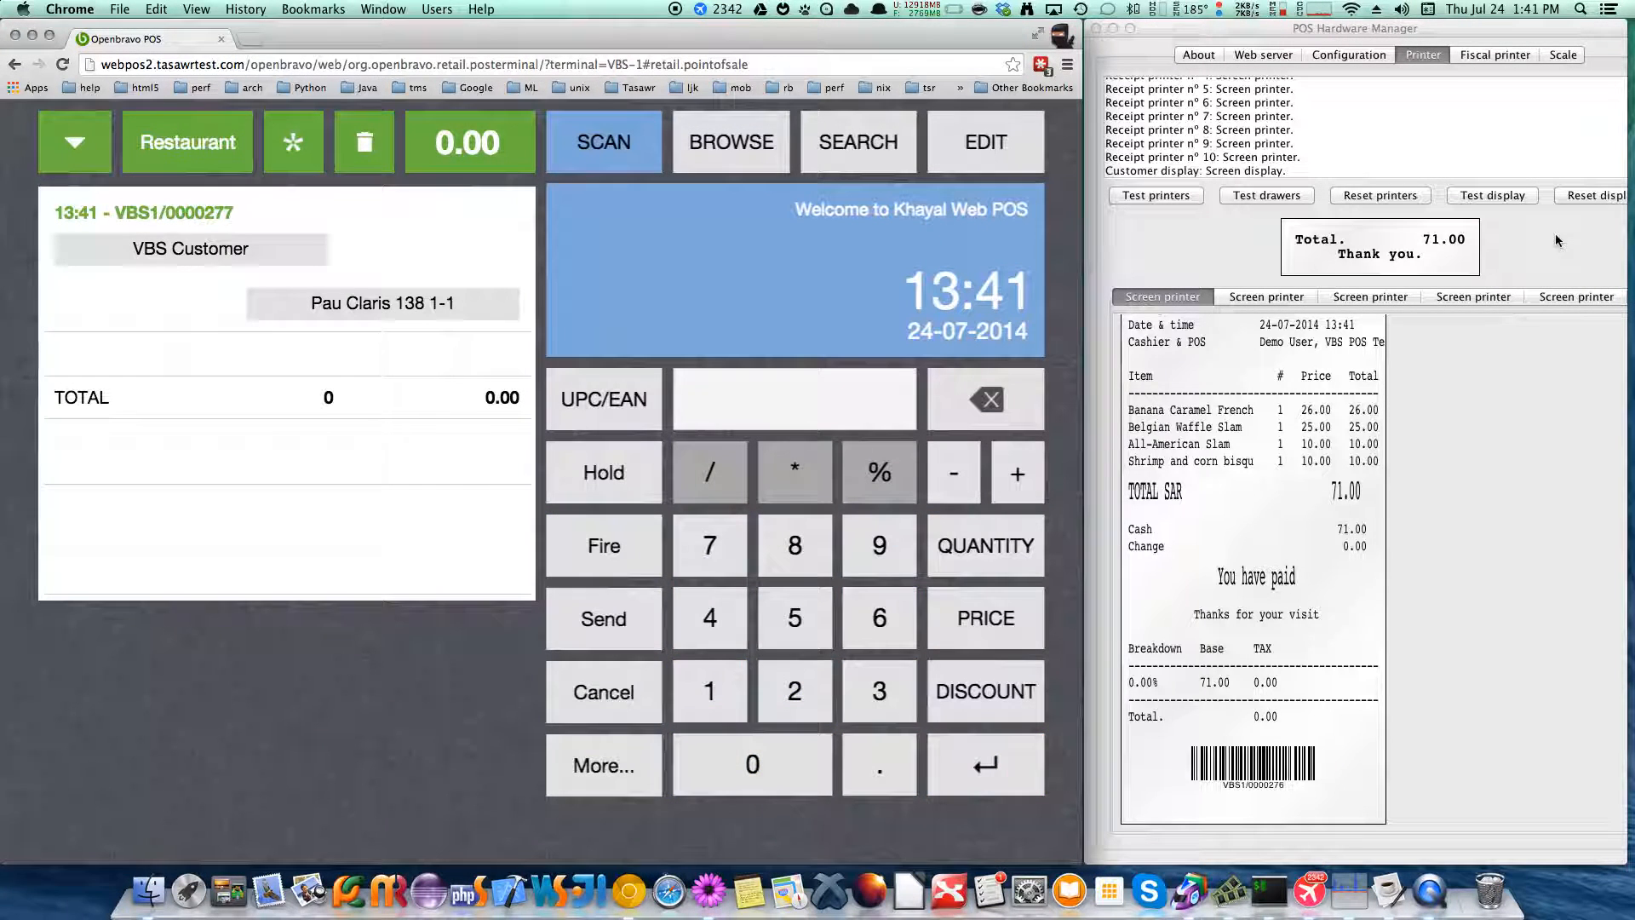
{"action": "left_click", "coordinate": [1250, 555]}
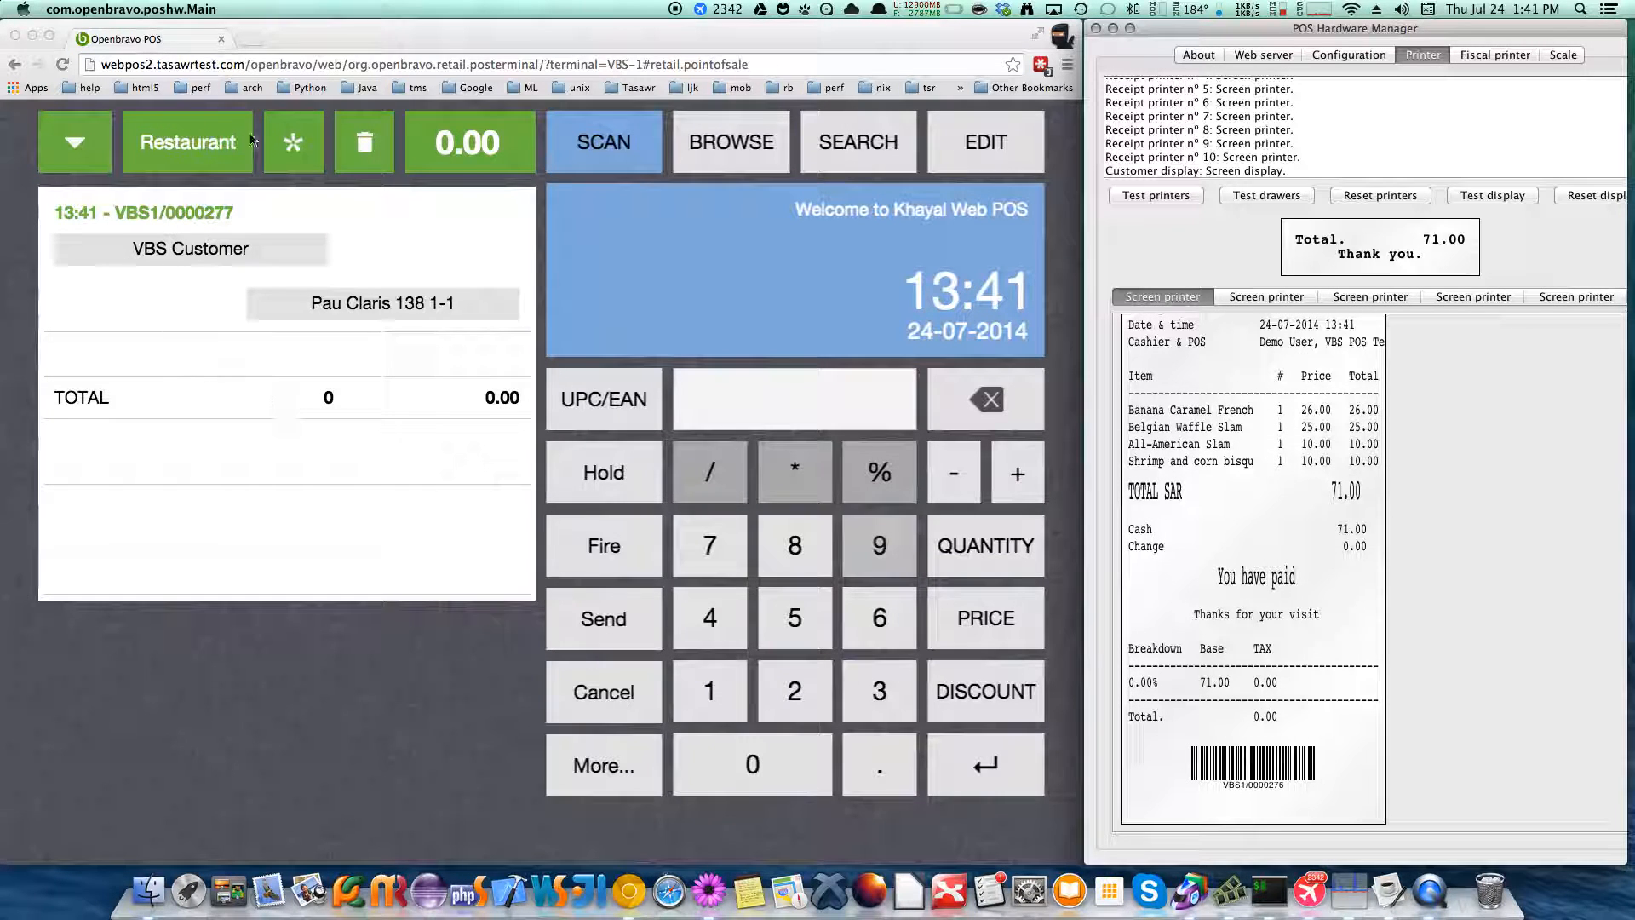
- Start an order on Family Floor table 204 and assign the second customer in the full customer list to it
{"action": "left_click", "coordinate": [206, 141]}
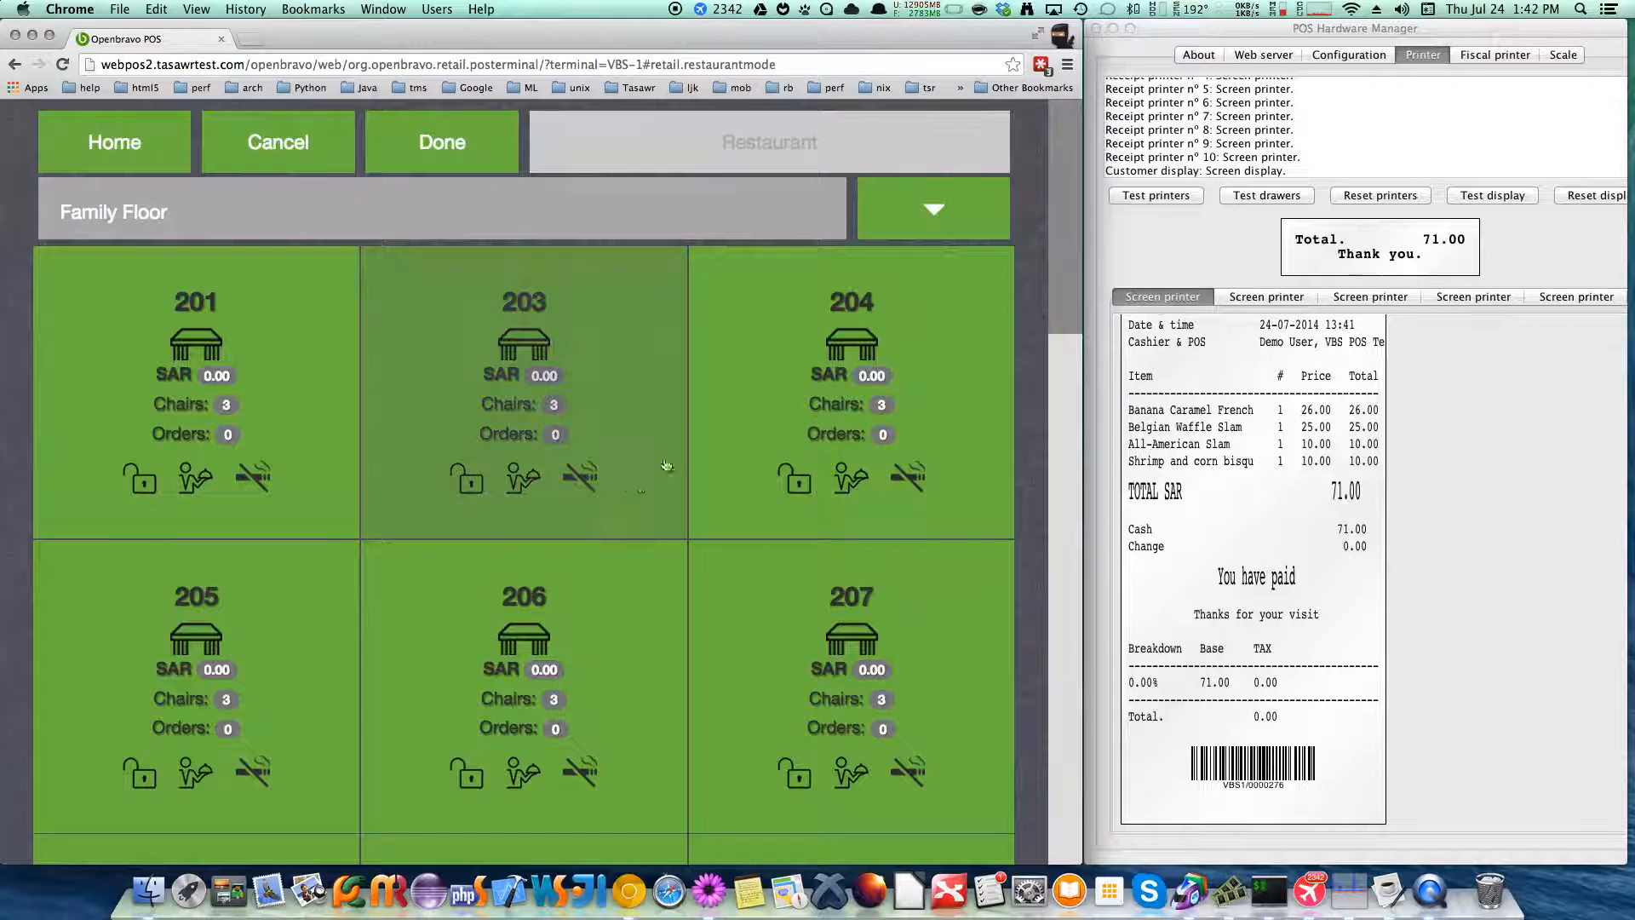
{"action": "left_click", "coordinate": [875, 364]}
{"action": "left_click", "coordinate": [763, 315]}
{"action": "left_click", "coordinate": [530, 531]}
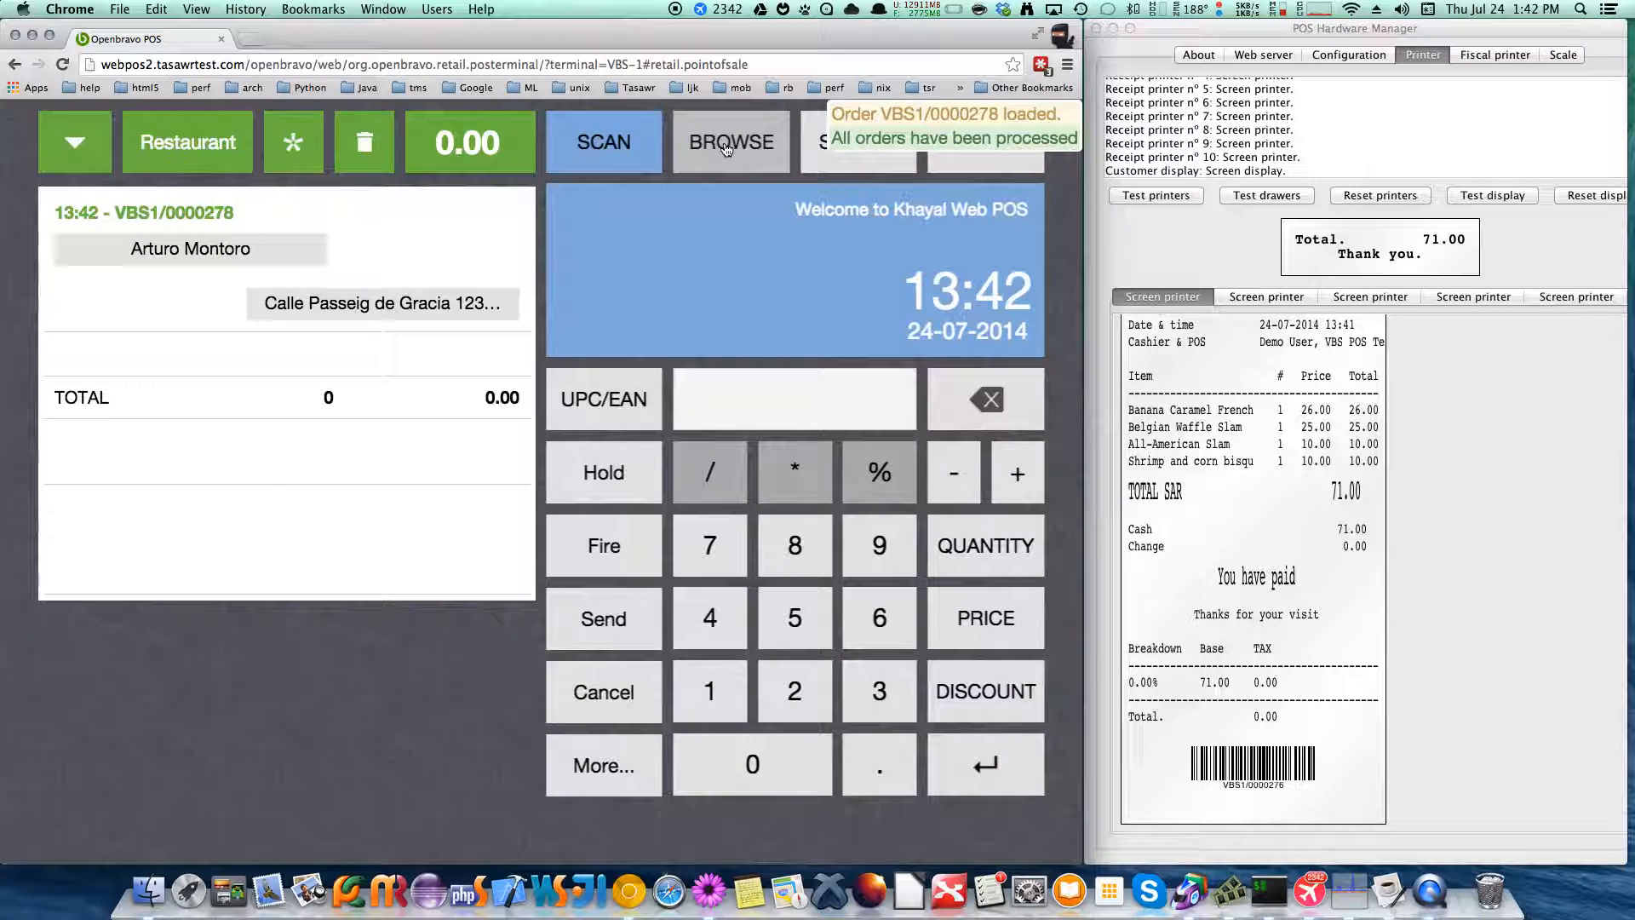
- Add Skirt Steak-12 oz from Broiler and Smoked Boneless Rib Fingers from Appetizers to table 204's order
{"action": "left_click", "coordinate": [727, 149]}
{"action": "left_click", "coordinate": [924, 445]}
{"action": "left_click", "coordinate": [711, 267]}
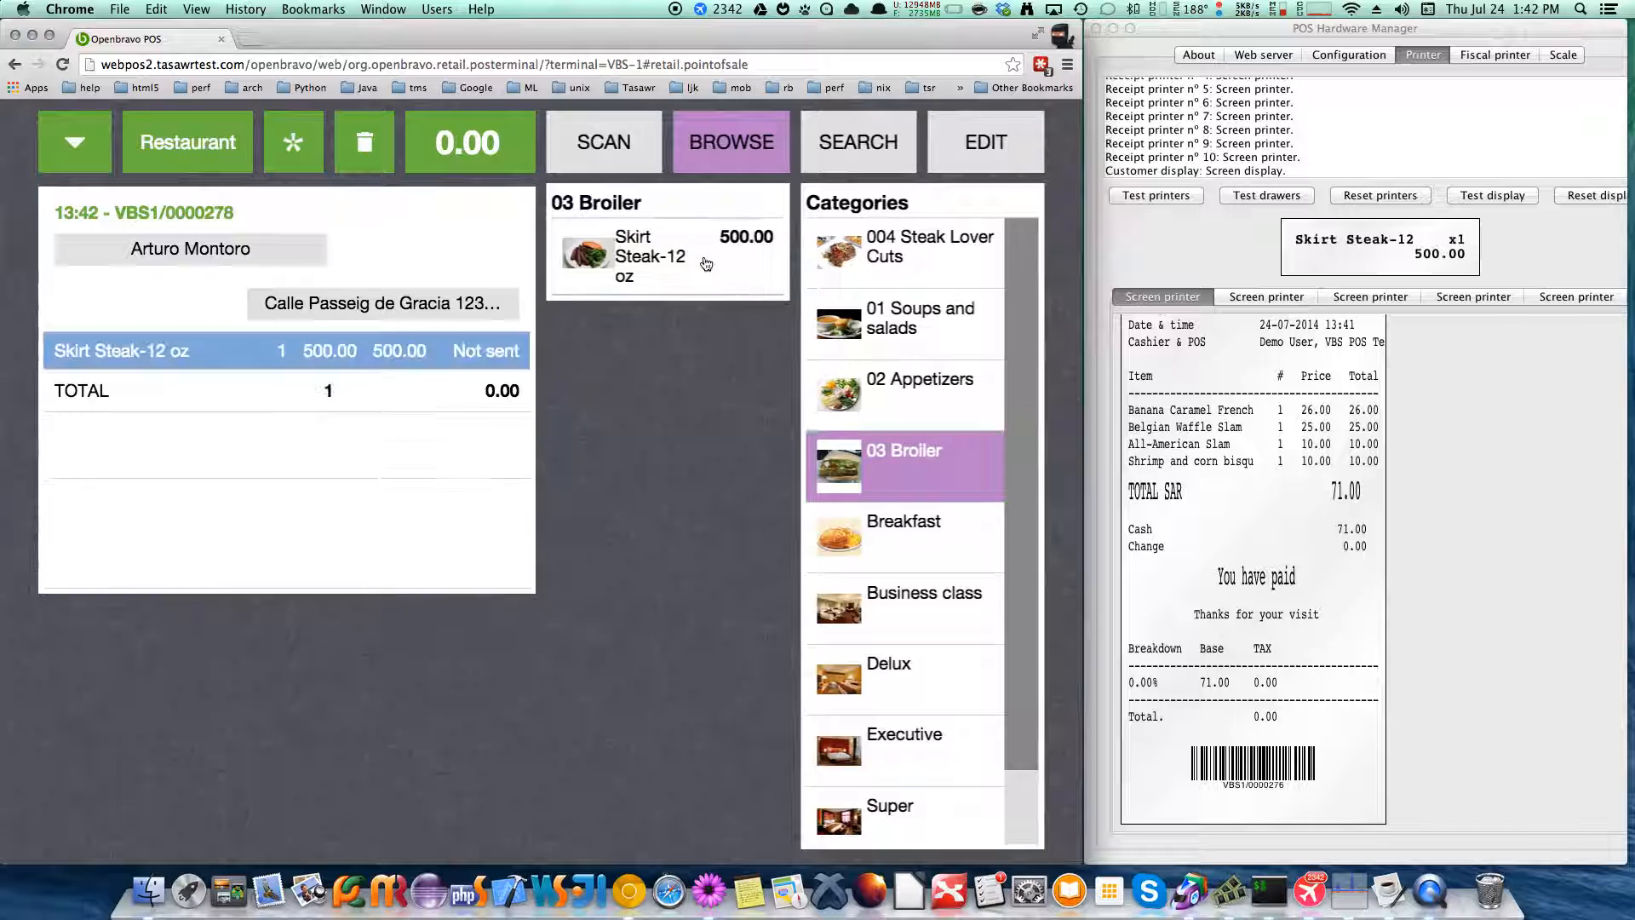
{"action": "left_click", "coordinate": [920, 397]}
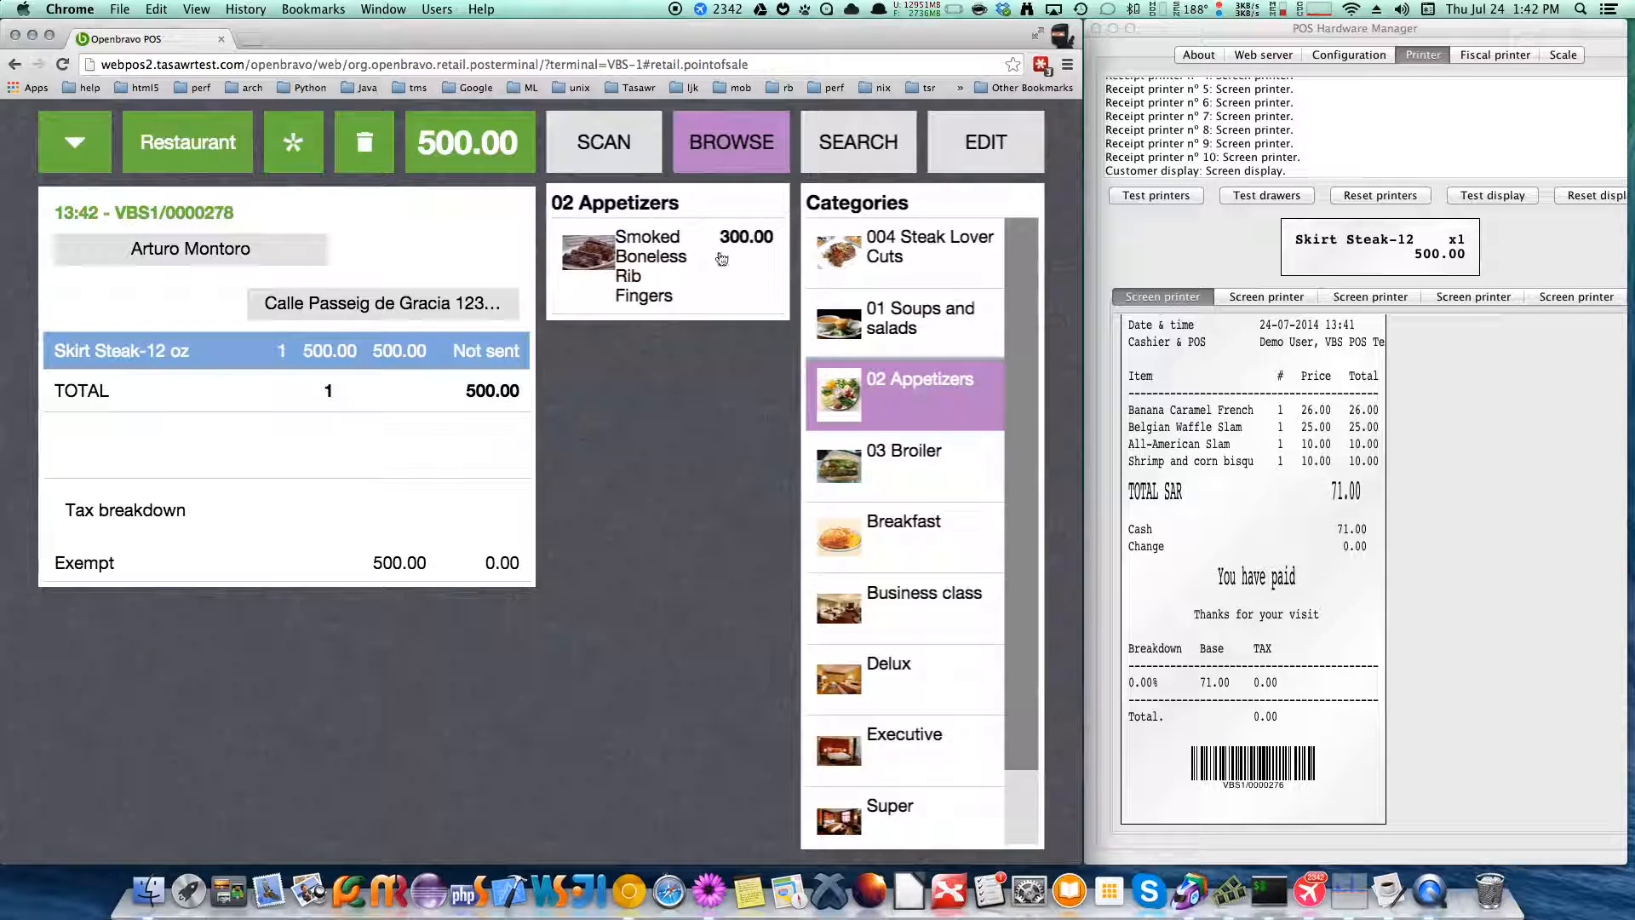
{"action": "left_click", "coordinate": [719, 258]}
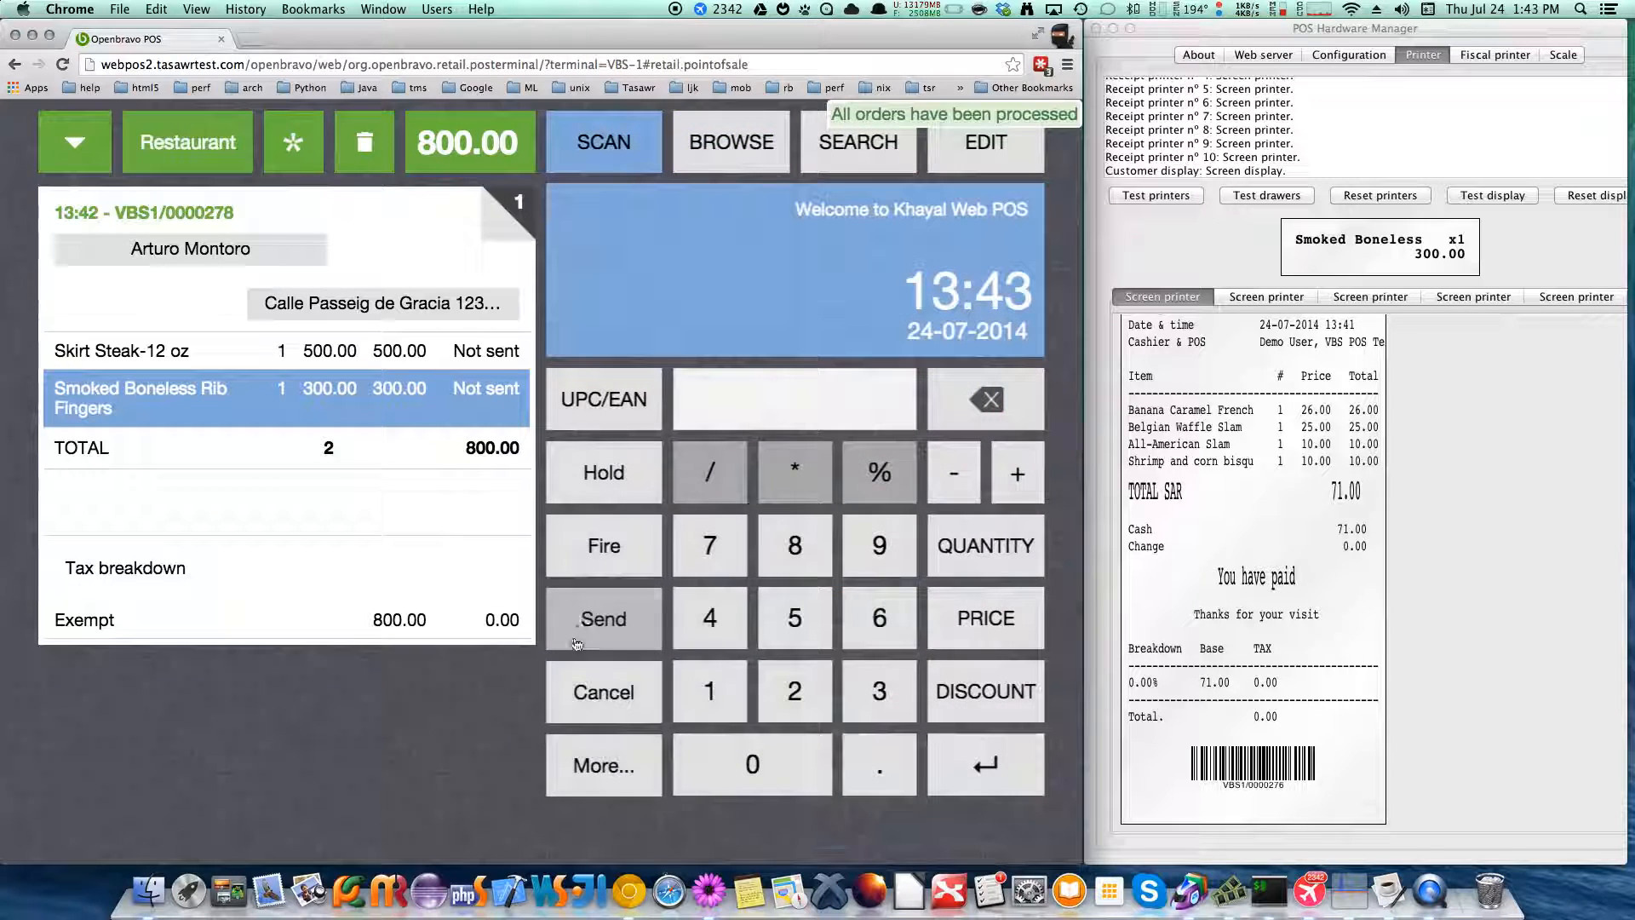
- Lock table 204 and return to the restaurant table view
{"action": "left_click", "coordinate": [609, 765]}
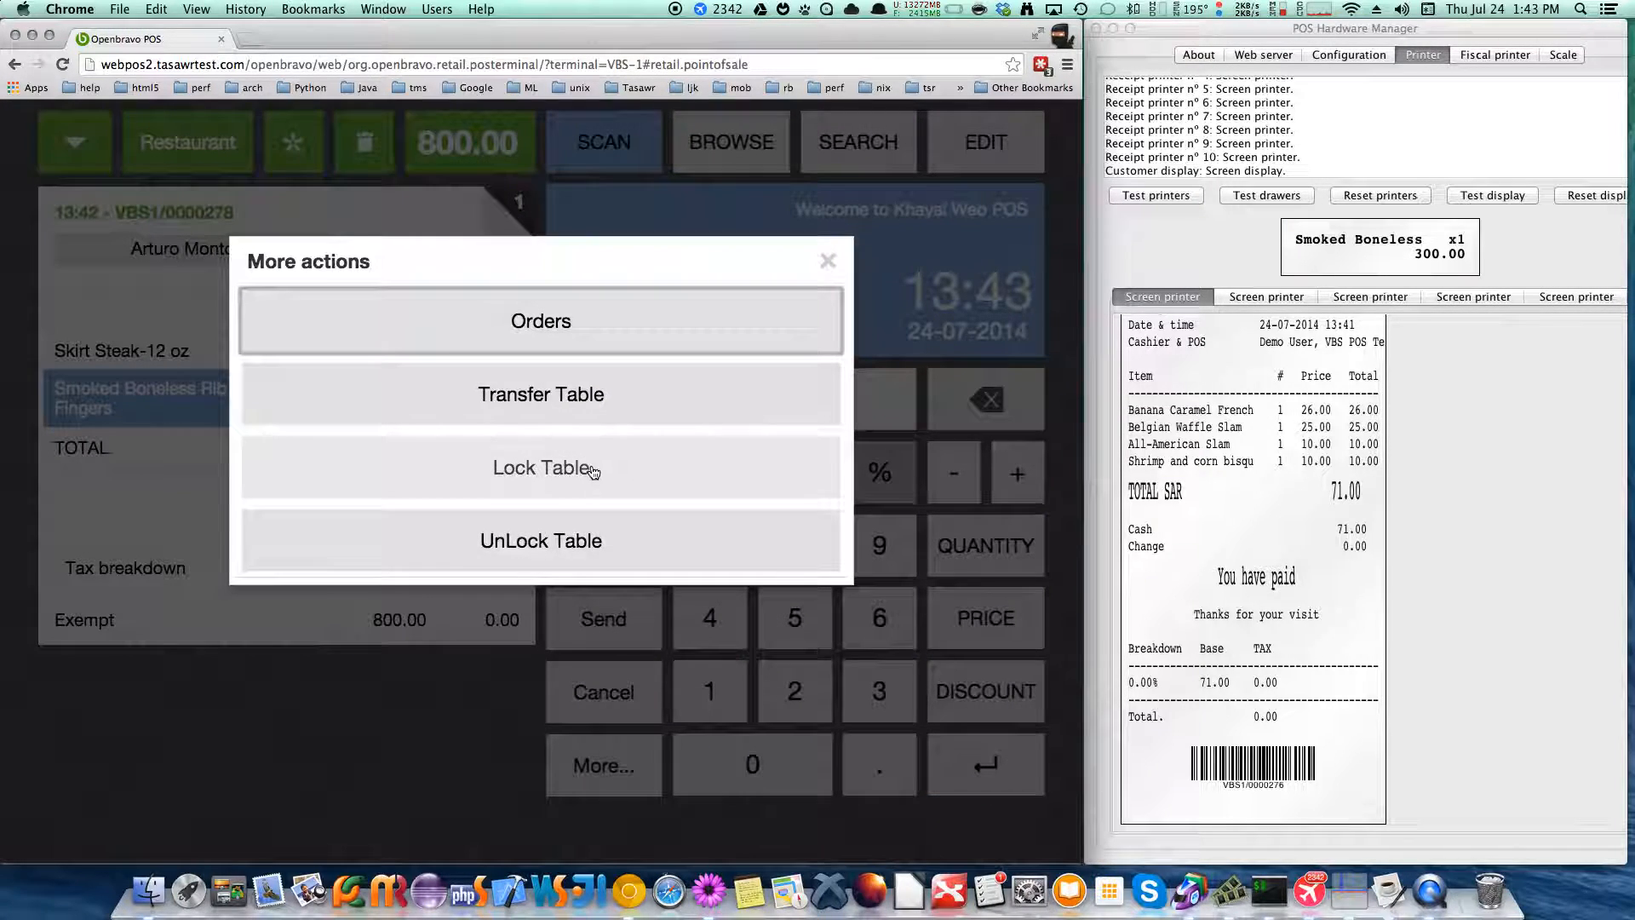
{"action": "left_click", "coordinate": [593, 469]}
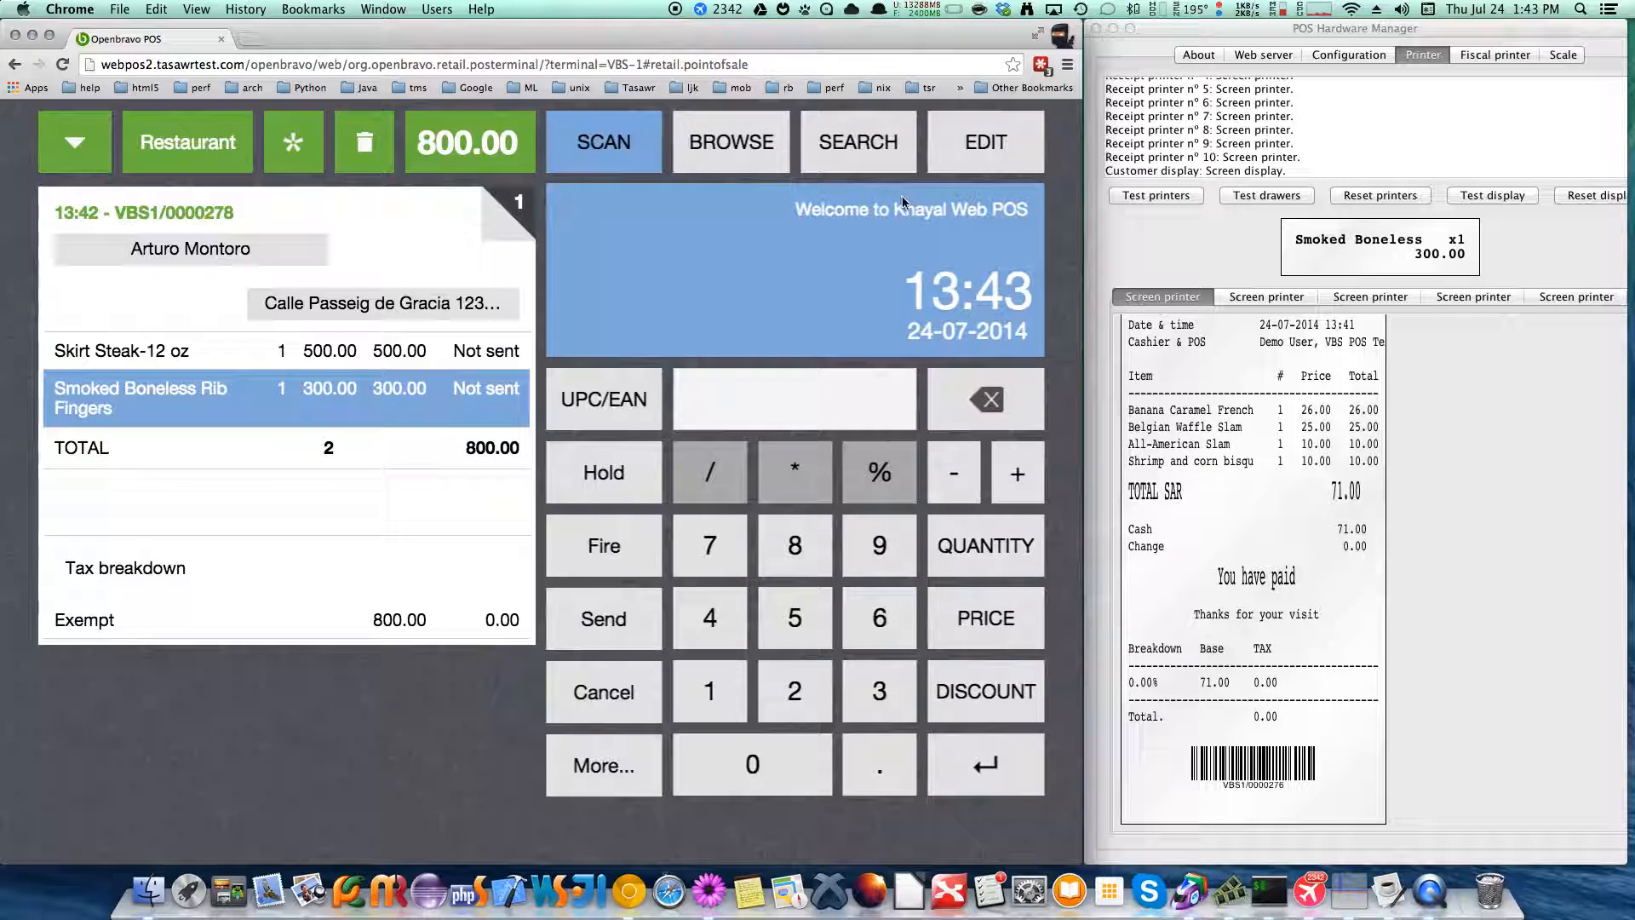
{"action": "left_click", "coordinate": [185, 143]}
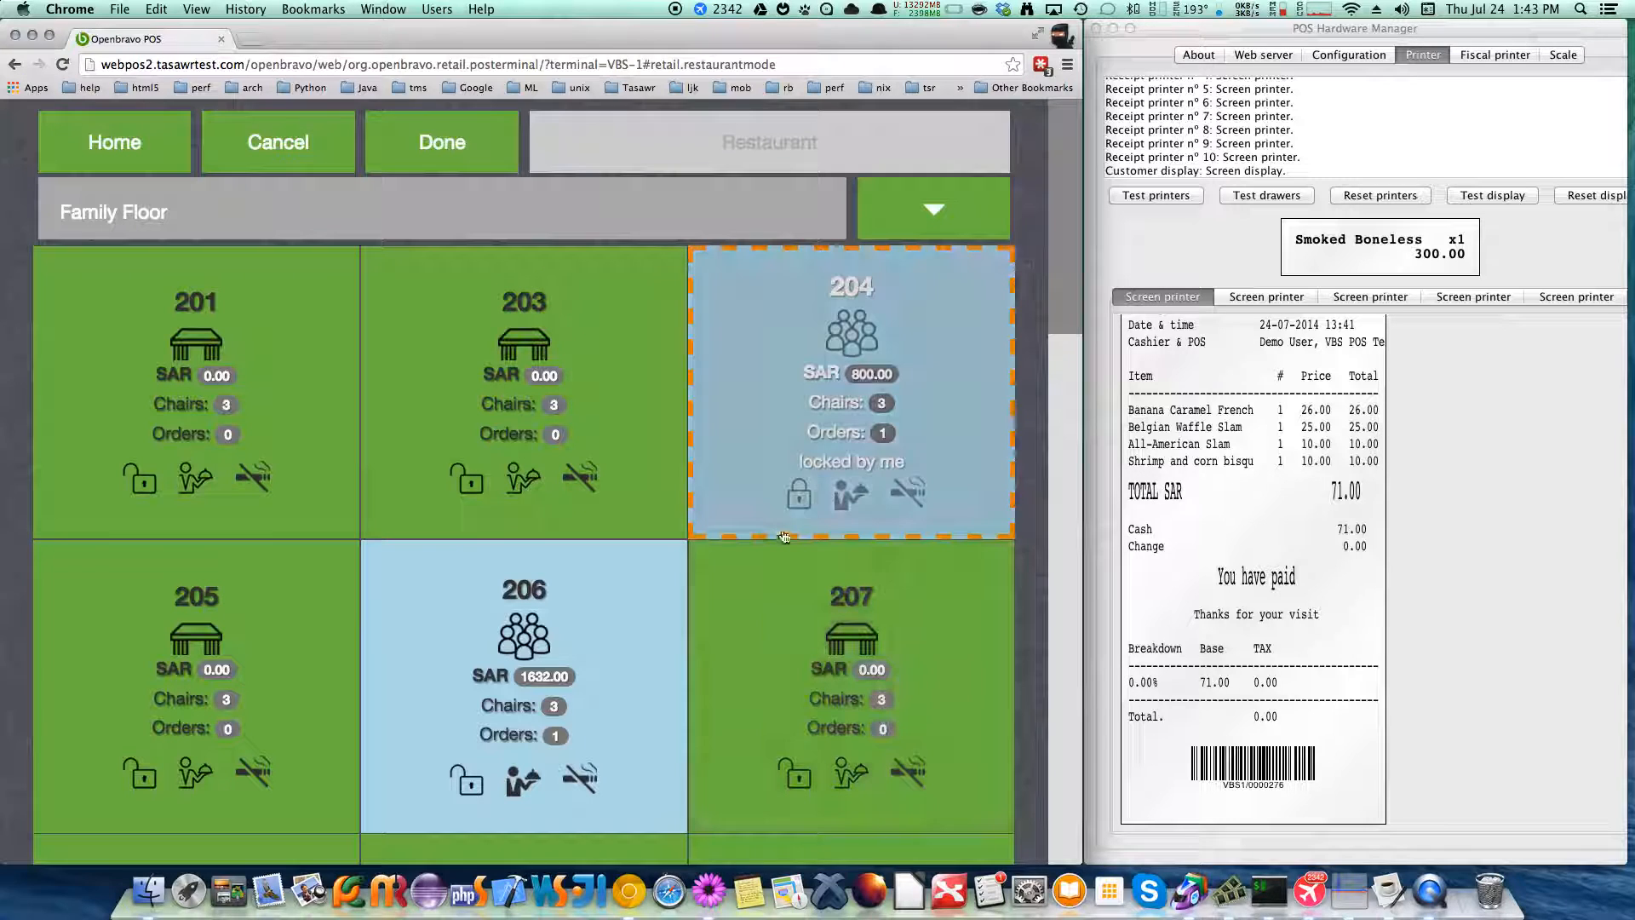
- Reopen locked table 204's order, pay its full amount in cash and return to the table view
{"action": "left_click", "coordinate": [826, 504]}
{"action": "left_click", "coordinate": [460, 149]}
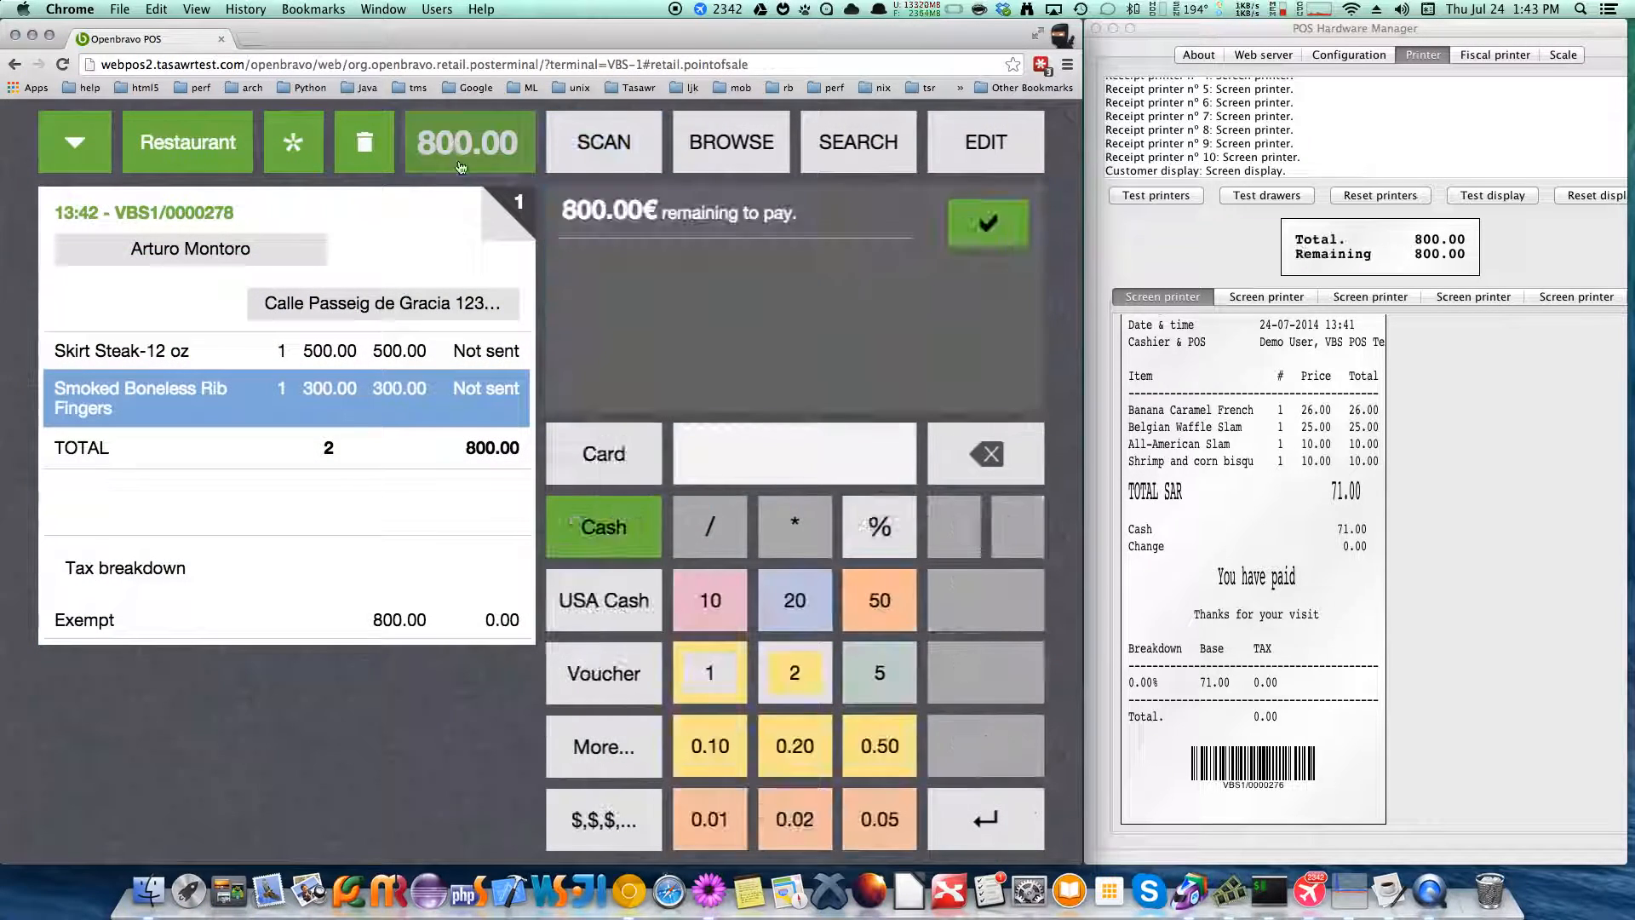
{"action": "left_click", "coordinate": [969, 225]}
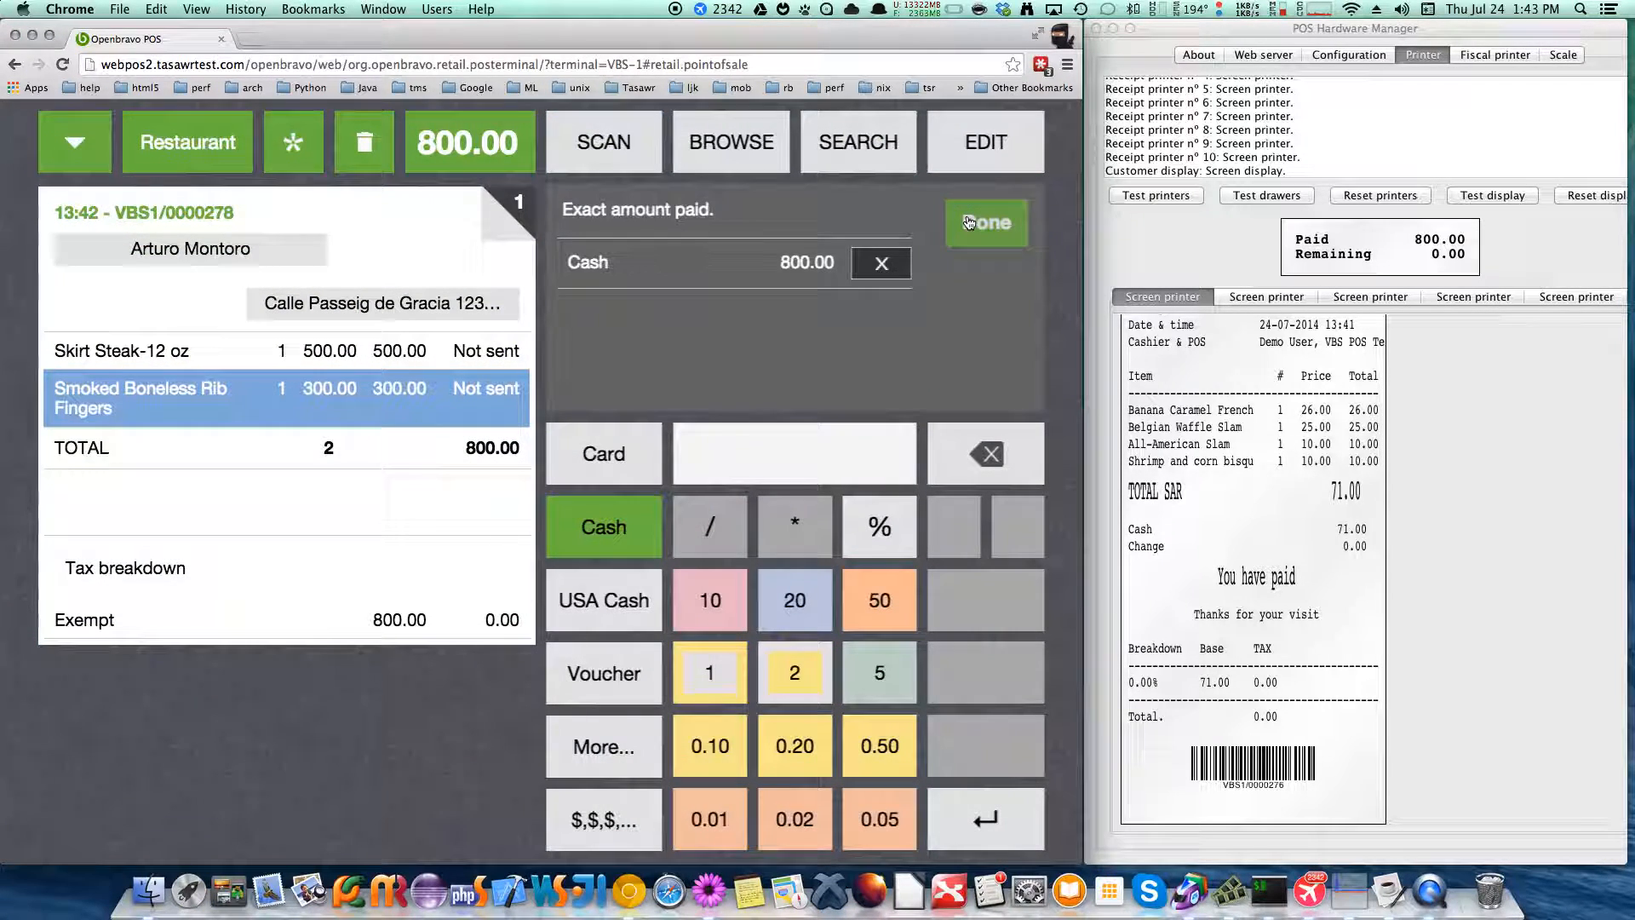
{"action": "left_click", "coordinate": [969, 222]}
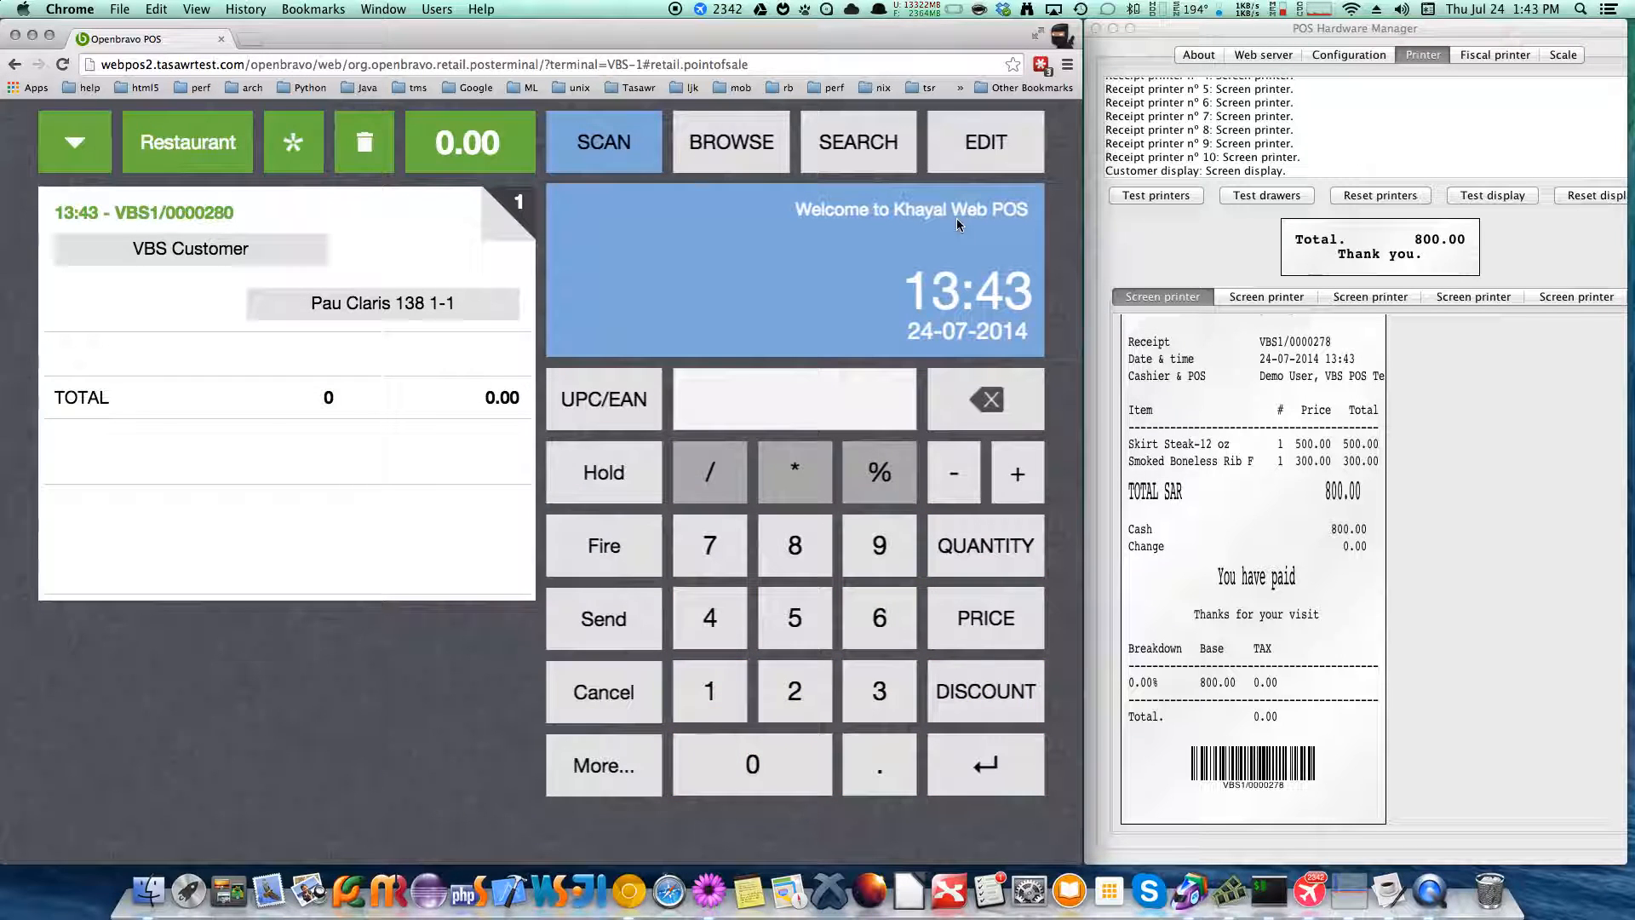
{"action": "left_click", "coordinate": [181, 153]}
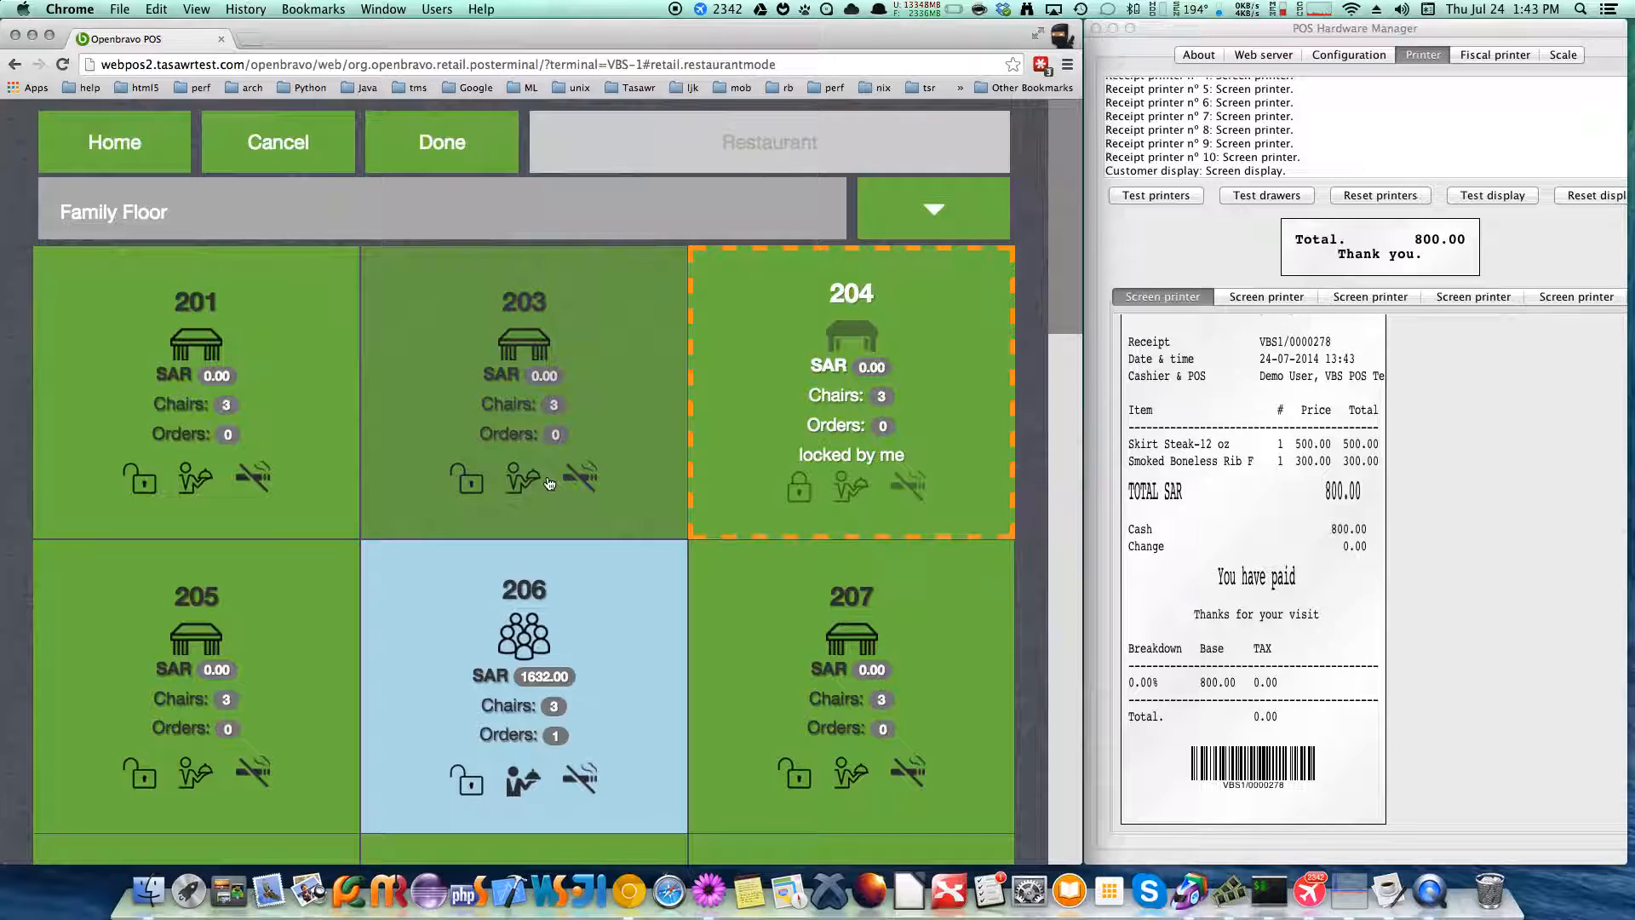
- Open table 204 again, unlock it and return to the restaurant table view
{"action": "left_click", "coordinate": [700, 441]}
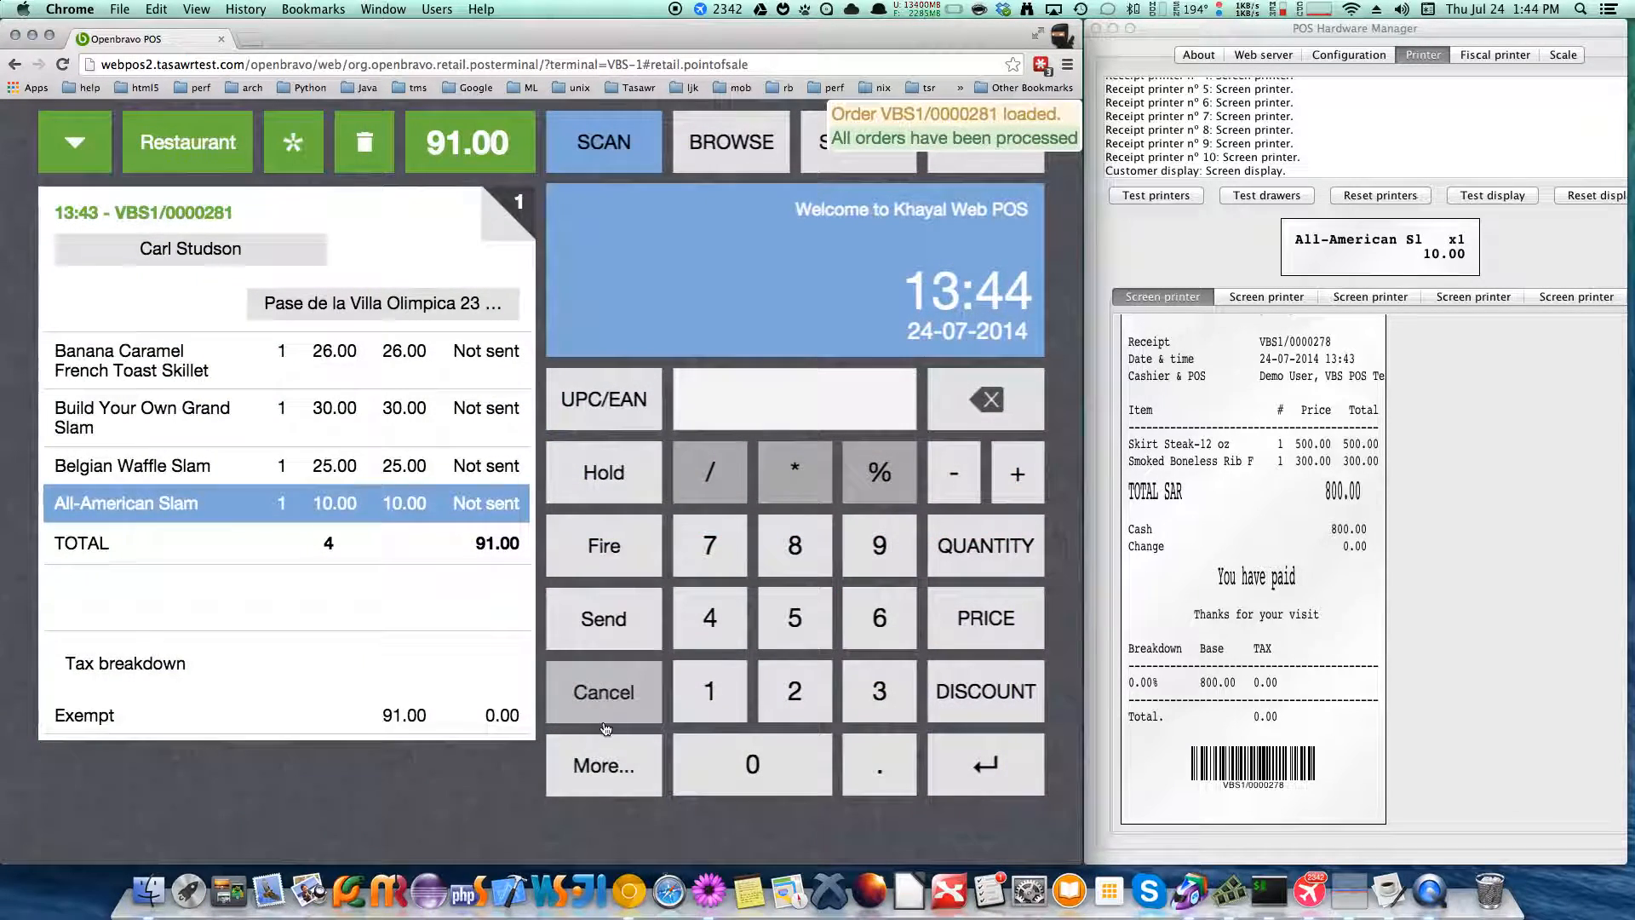
{"action": "left_click", "coordinate": [609, 764]}
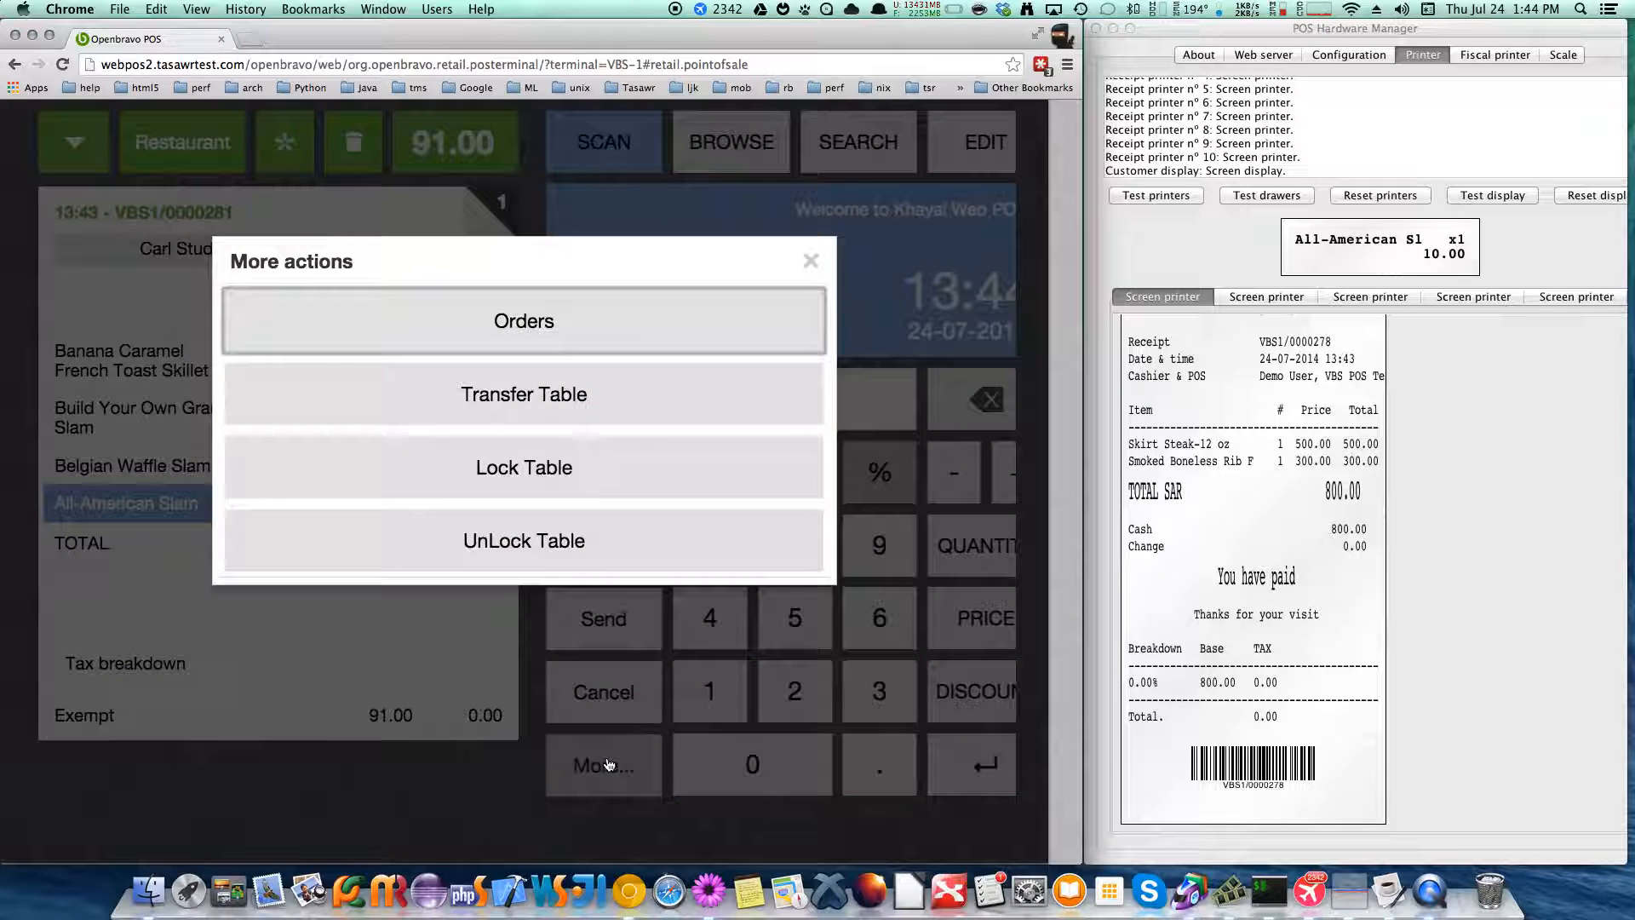
{"action": "left_click", "coordinate": [601, 566]}
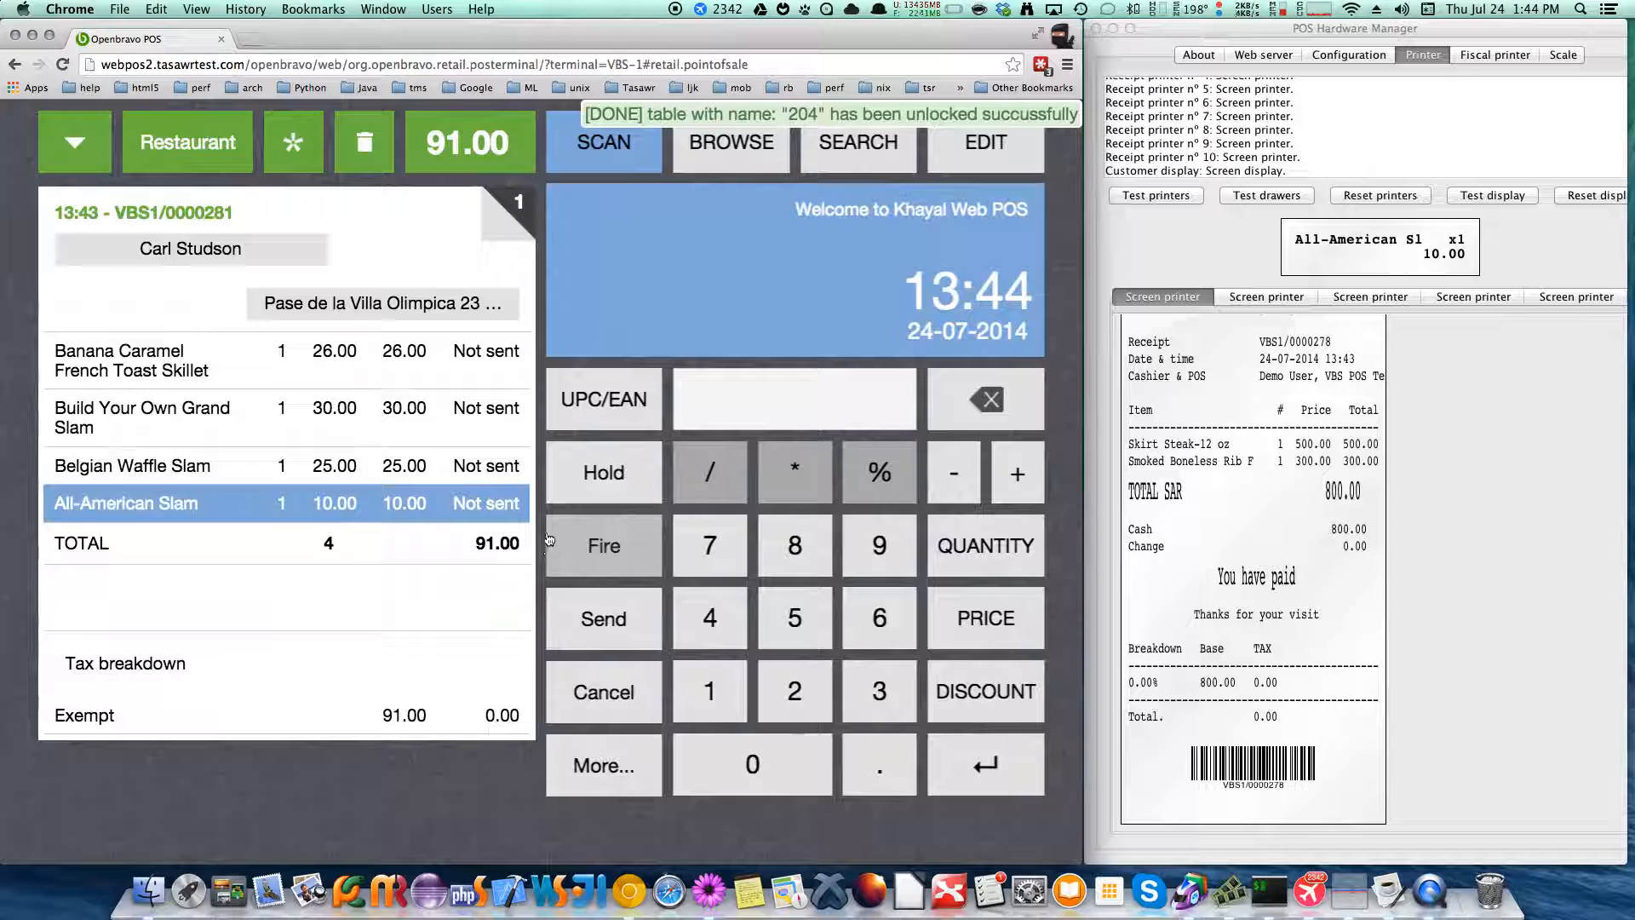
{"action": "left_click", "coordinate": [193, 142]}
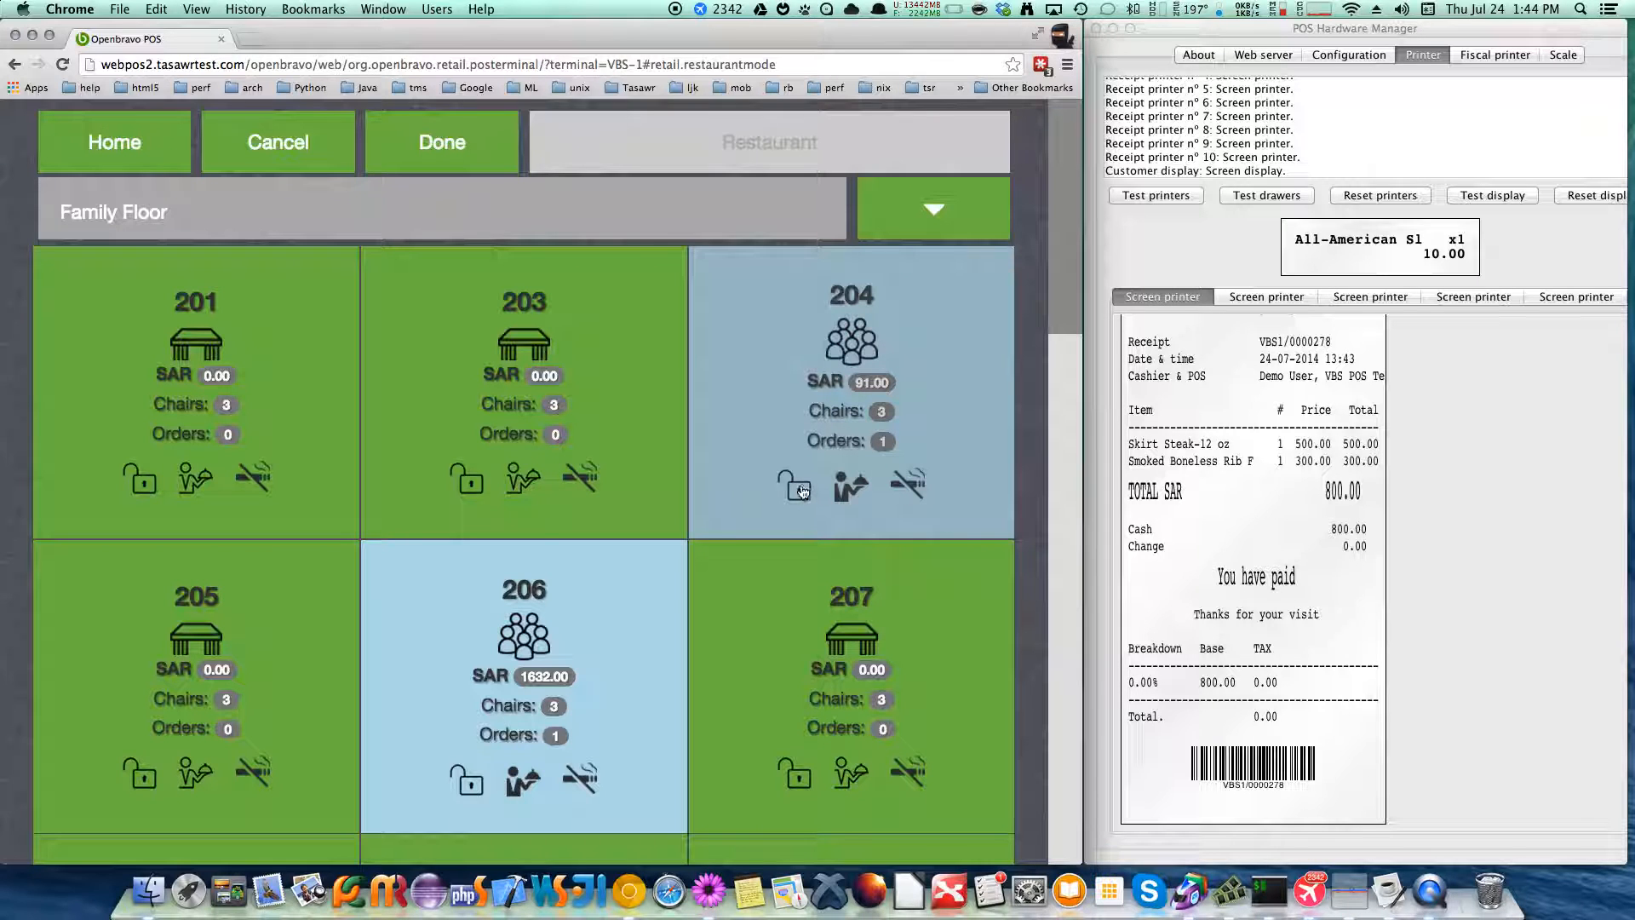
- Open table 204's order, start an additional order for it and display the Breakfast items
{"action": "left_click", "coordinate": [933, 400]}
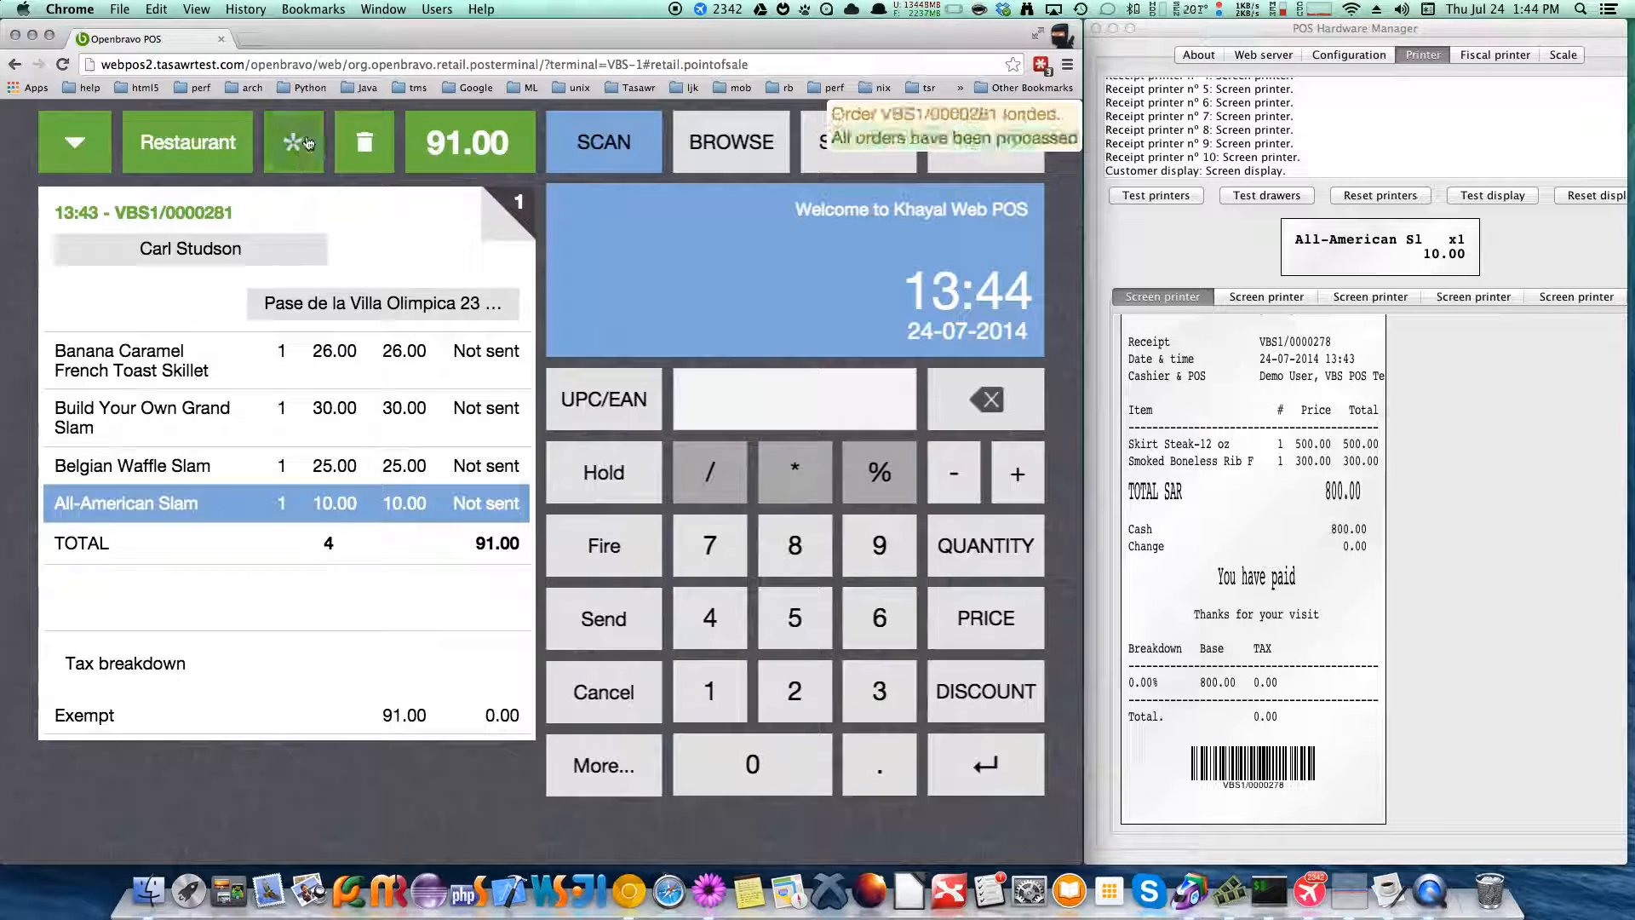
{"action": "left_click", "coordinate": [308, 141]}
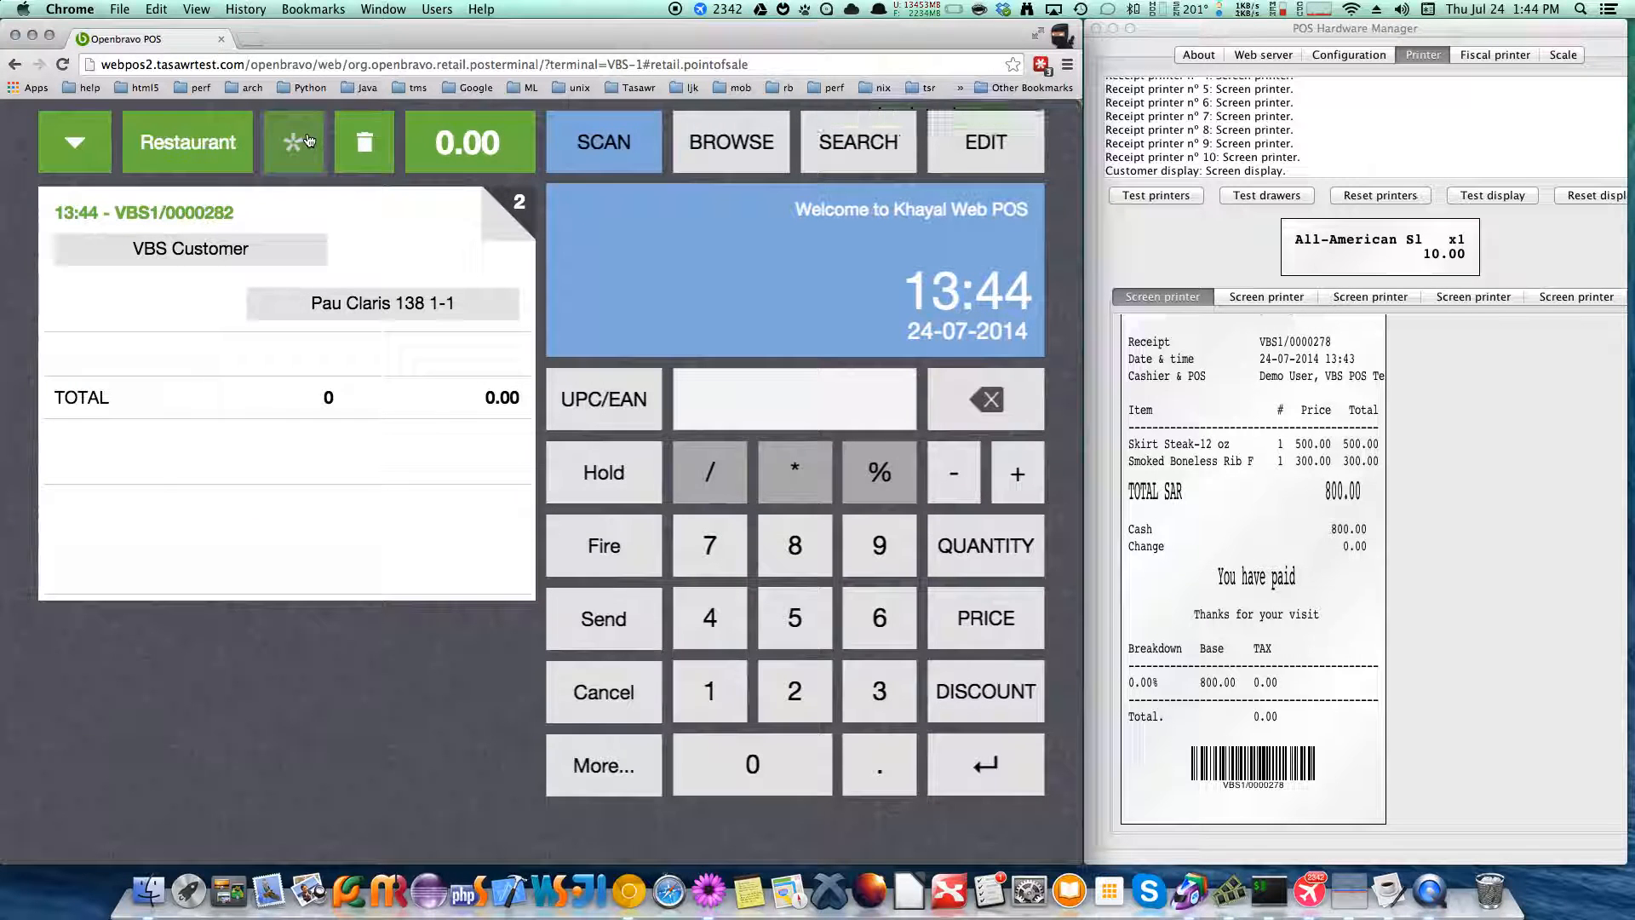
{"action": "left_click", "coordinate": [744, 150]}
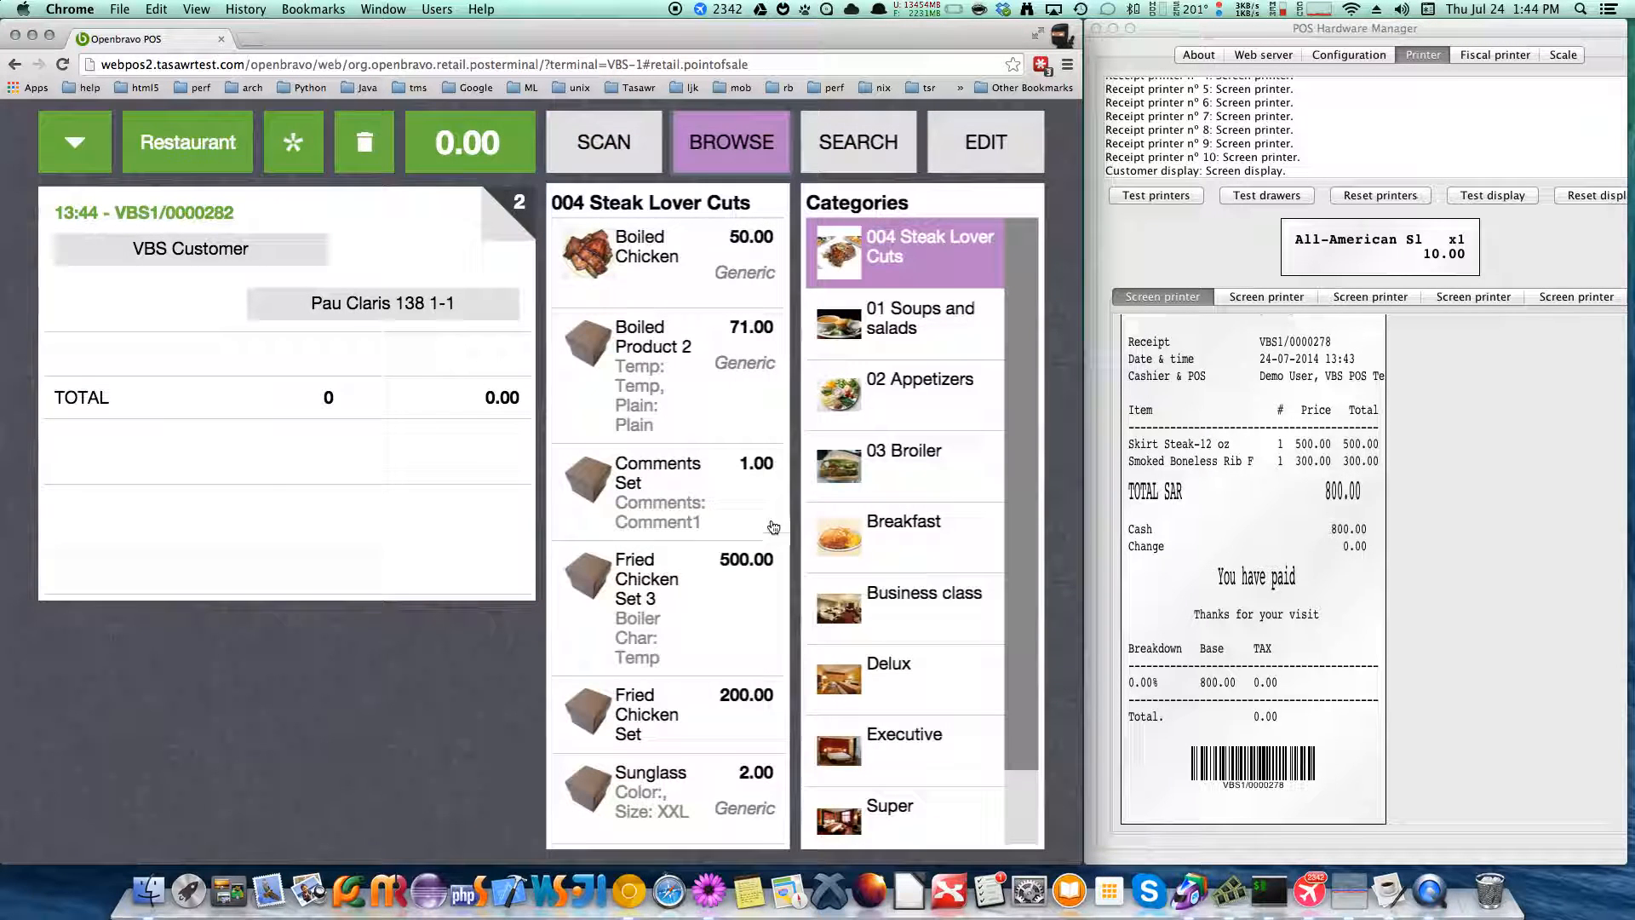
{"action": "left_click", "coordinate": [907, 535]}
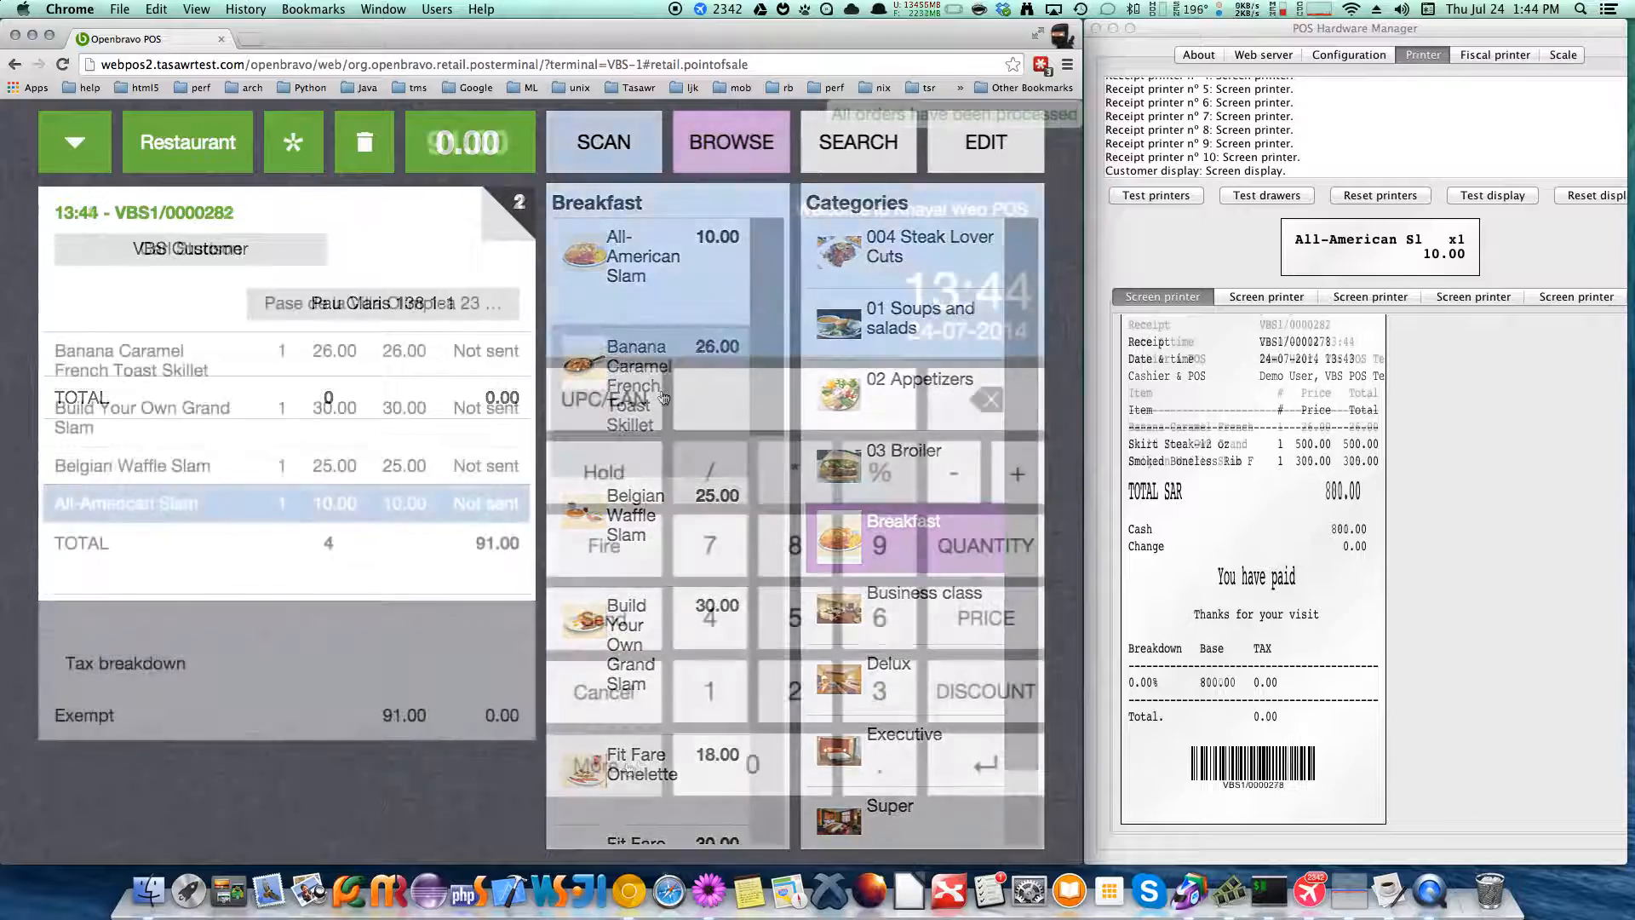
- Transfer the order to table 204 with the receipt description "move it to 204" and 3 guests
{"action": "left_click", "coordinate": [629, 750]}
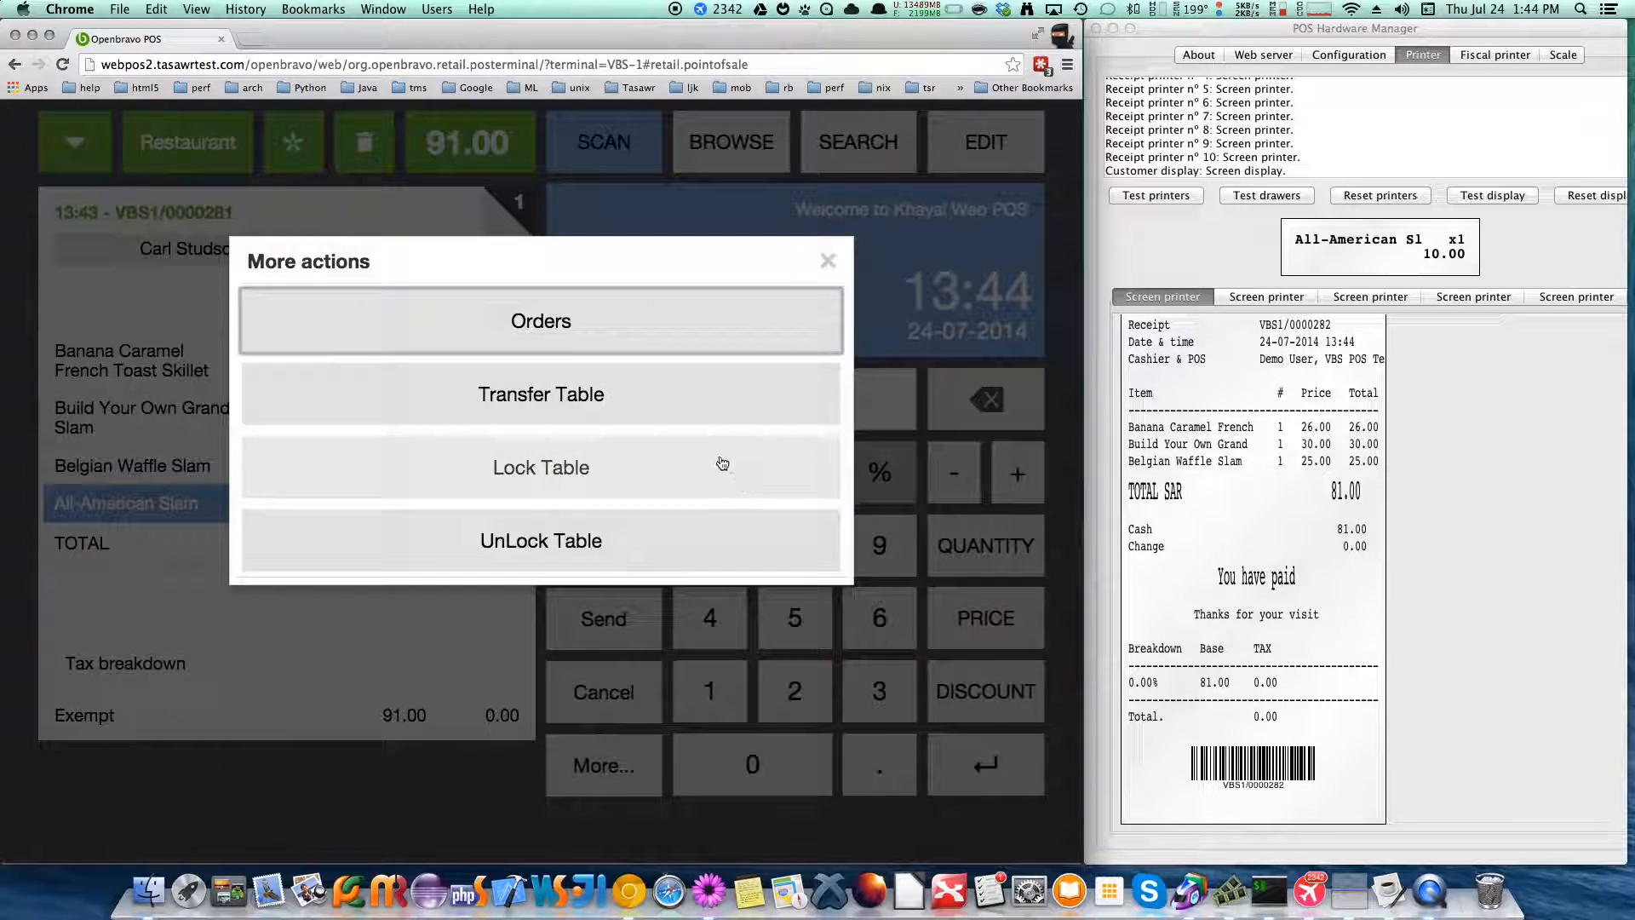
{"action": "left_click", "coordinate": [654, 400]}
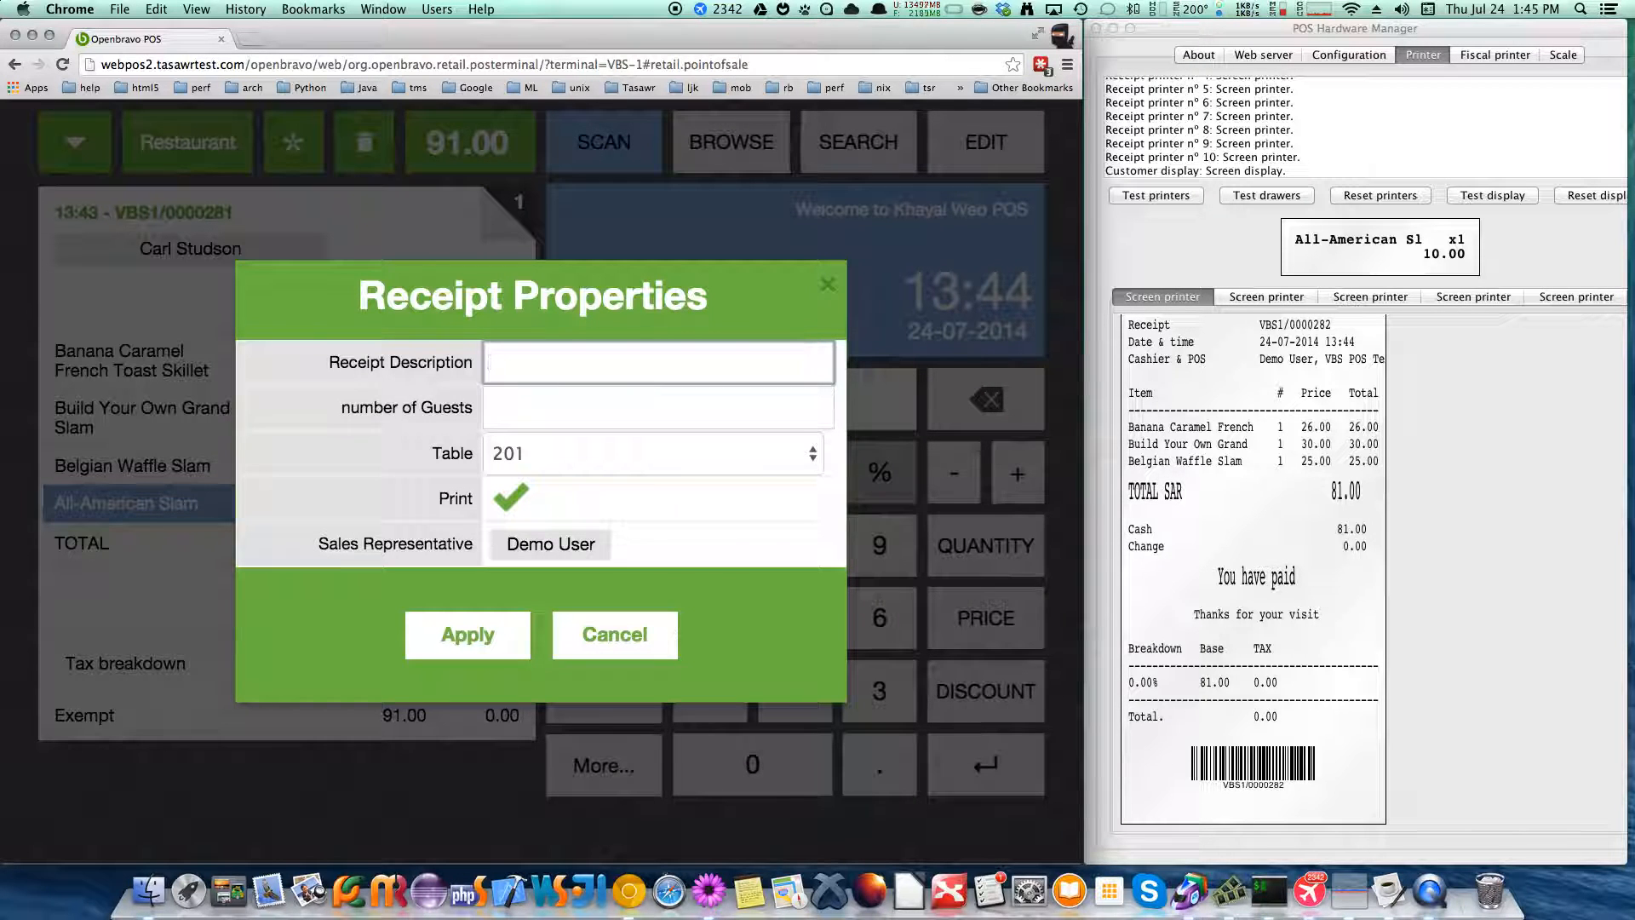
{"action": "type", "text": "move it to 204"}
{"action": "left_click", "coordinate": [583, 413]}
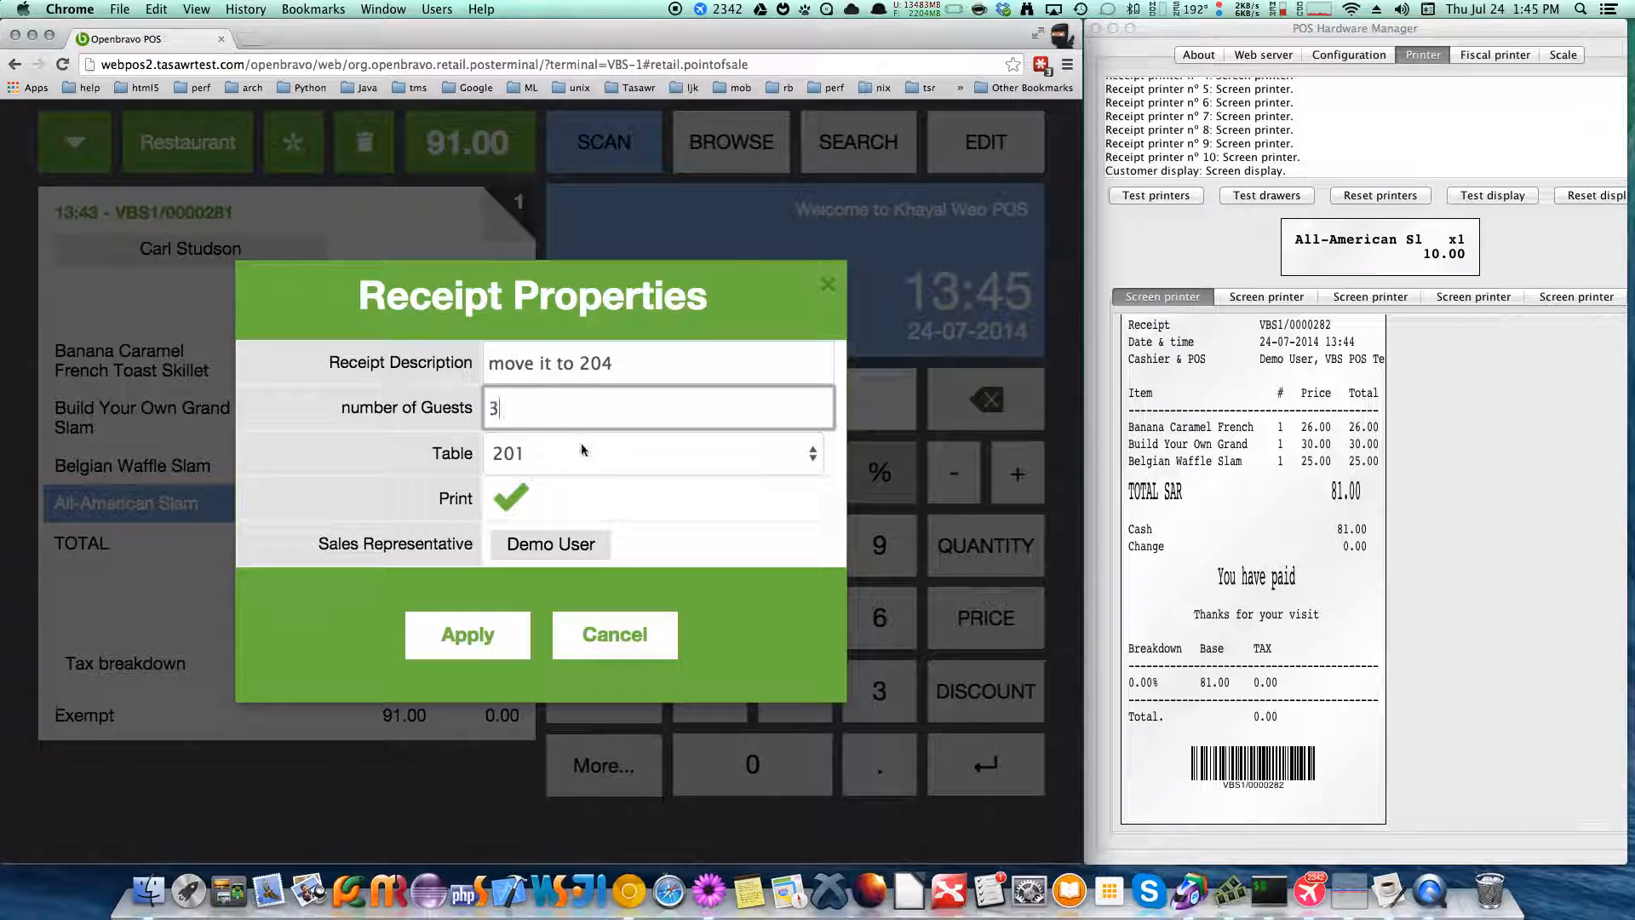
{"action": "left_click", "coordinate": [630, 443]}
{"action": "left_click", "coordinate": [591, 507]}
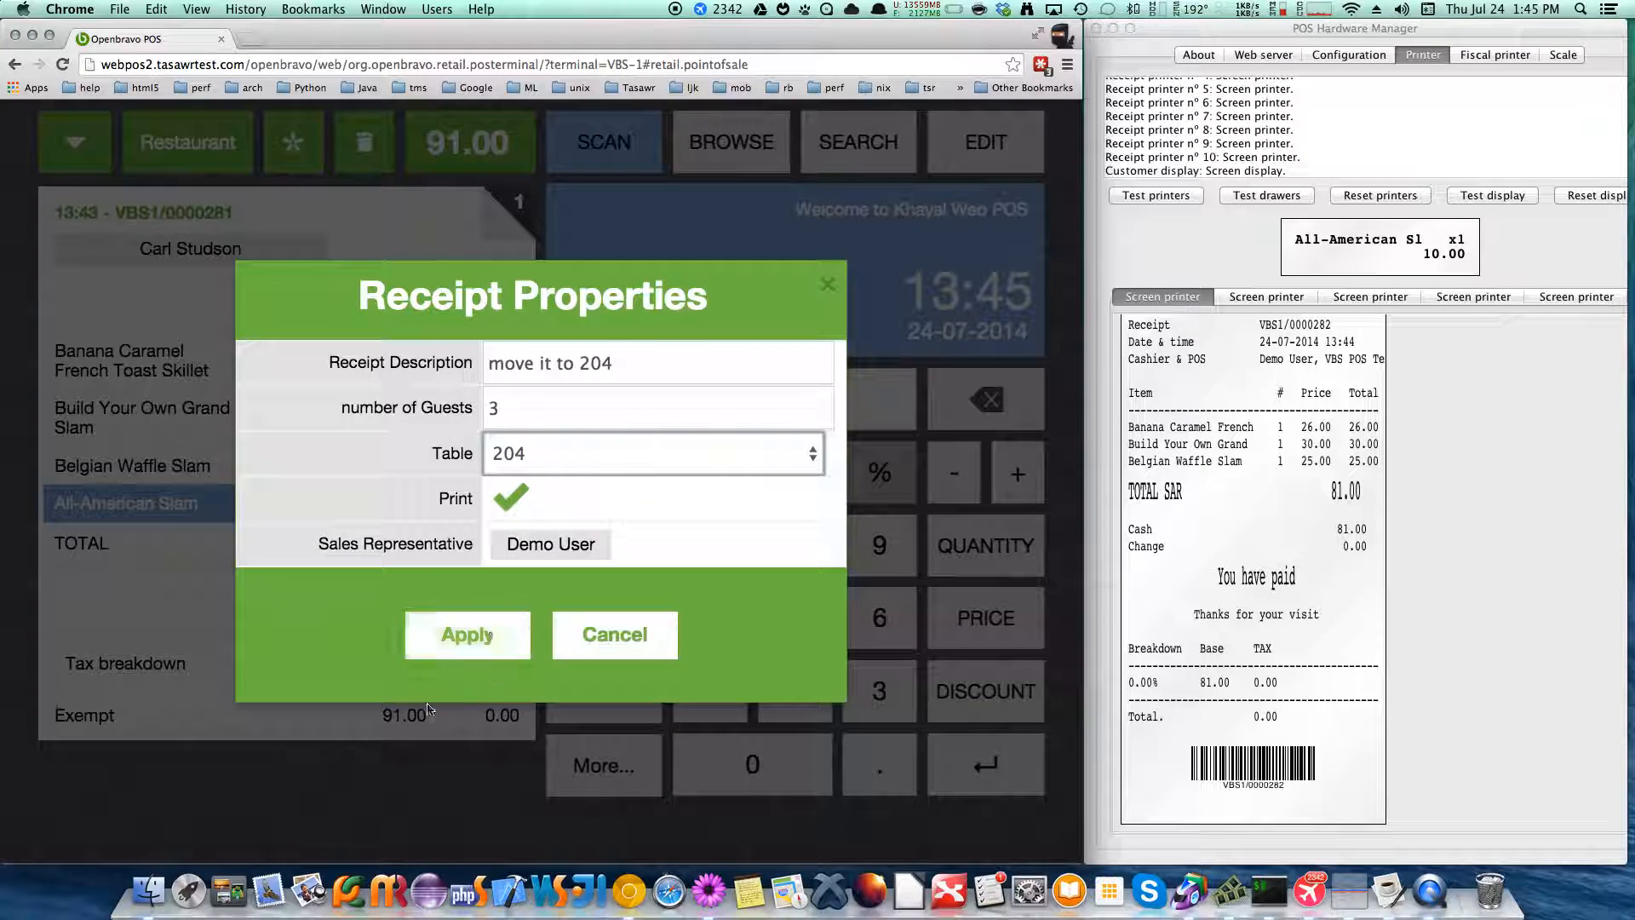
{"action": "left_click", "coordinate": [484, 640]}
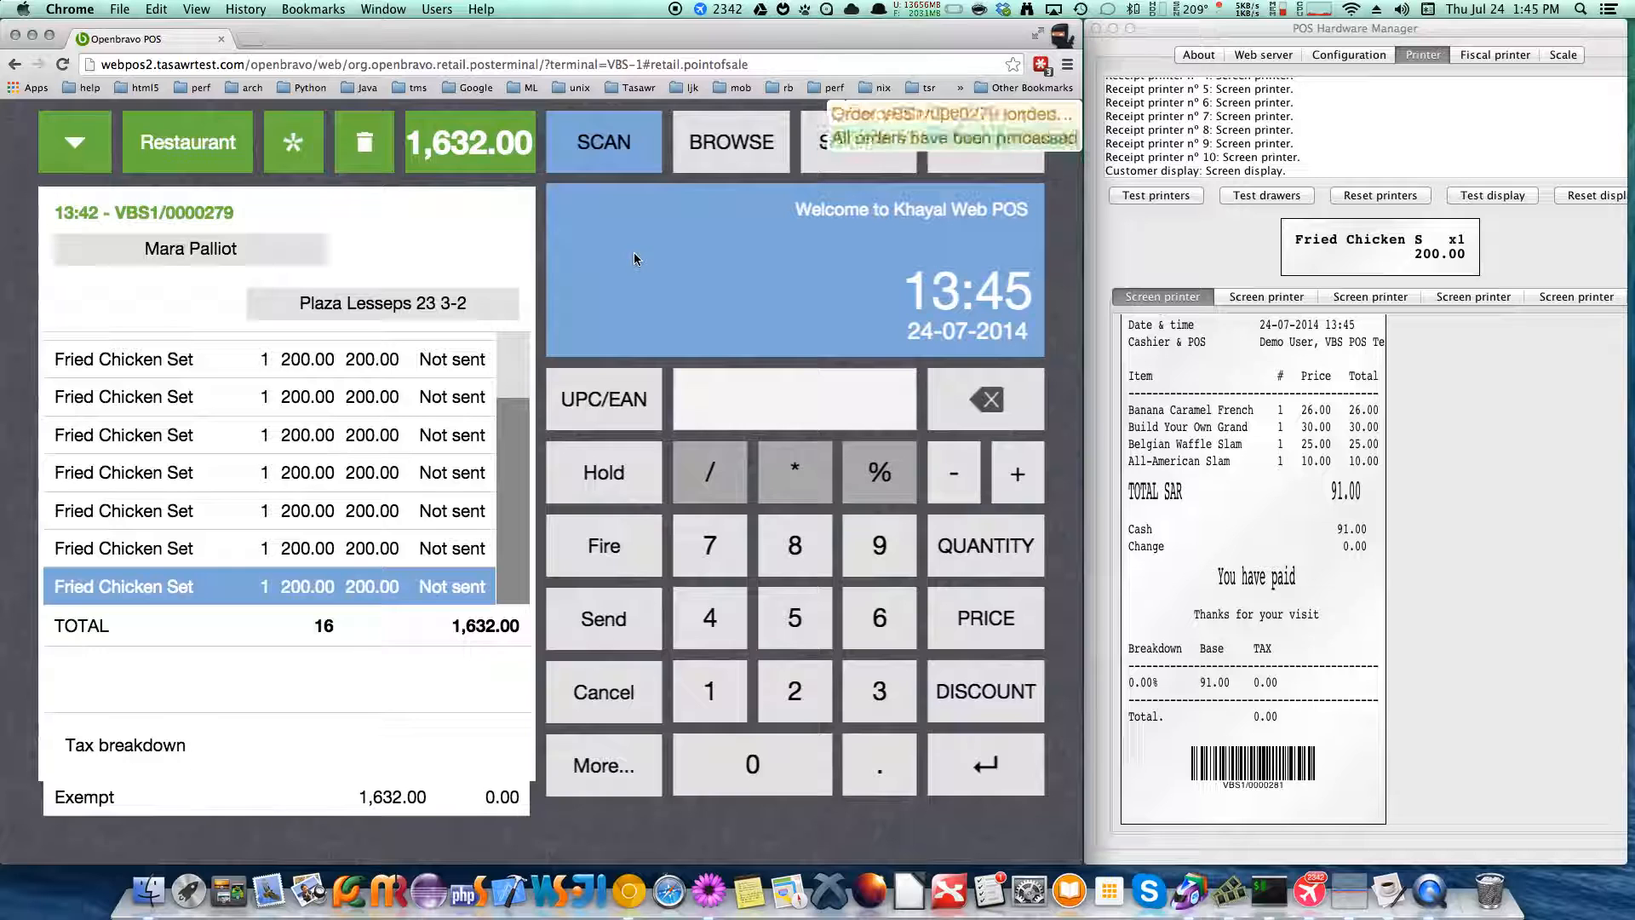
- Open the payment of table 206's order and split the order, selecting its receipt
{"action": "left_click", "coordinate": [490, 146]}
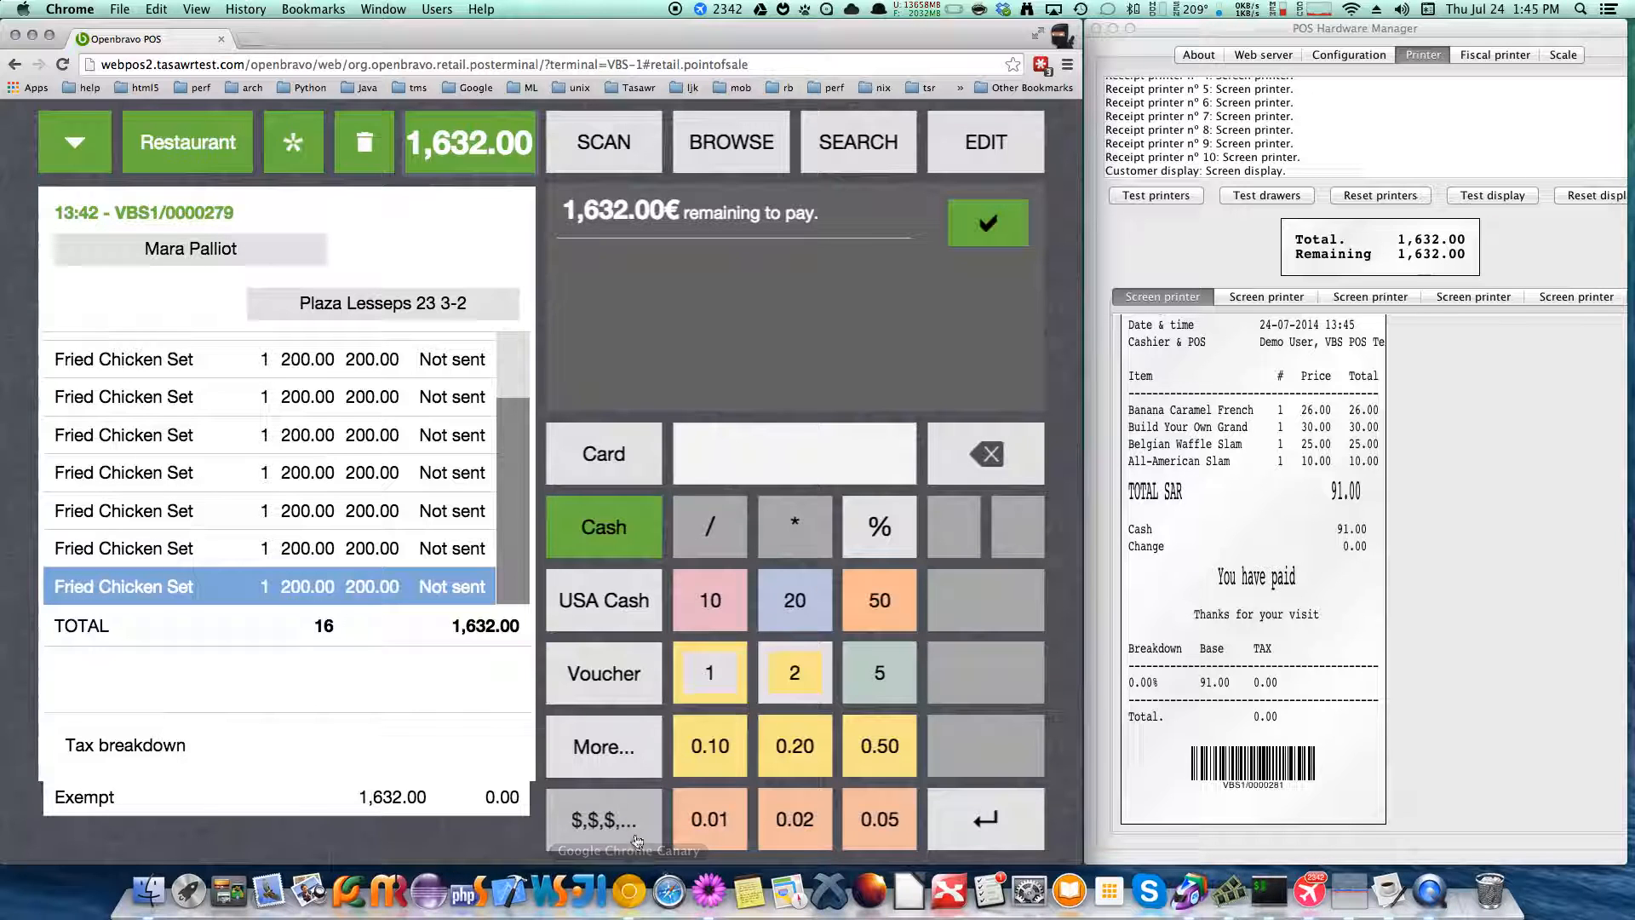
{"action": "left_click", "coordinate": [630, 753]}
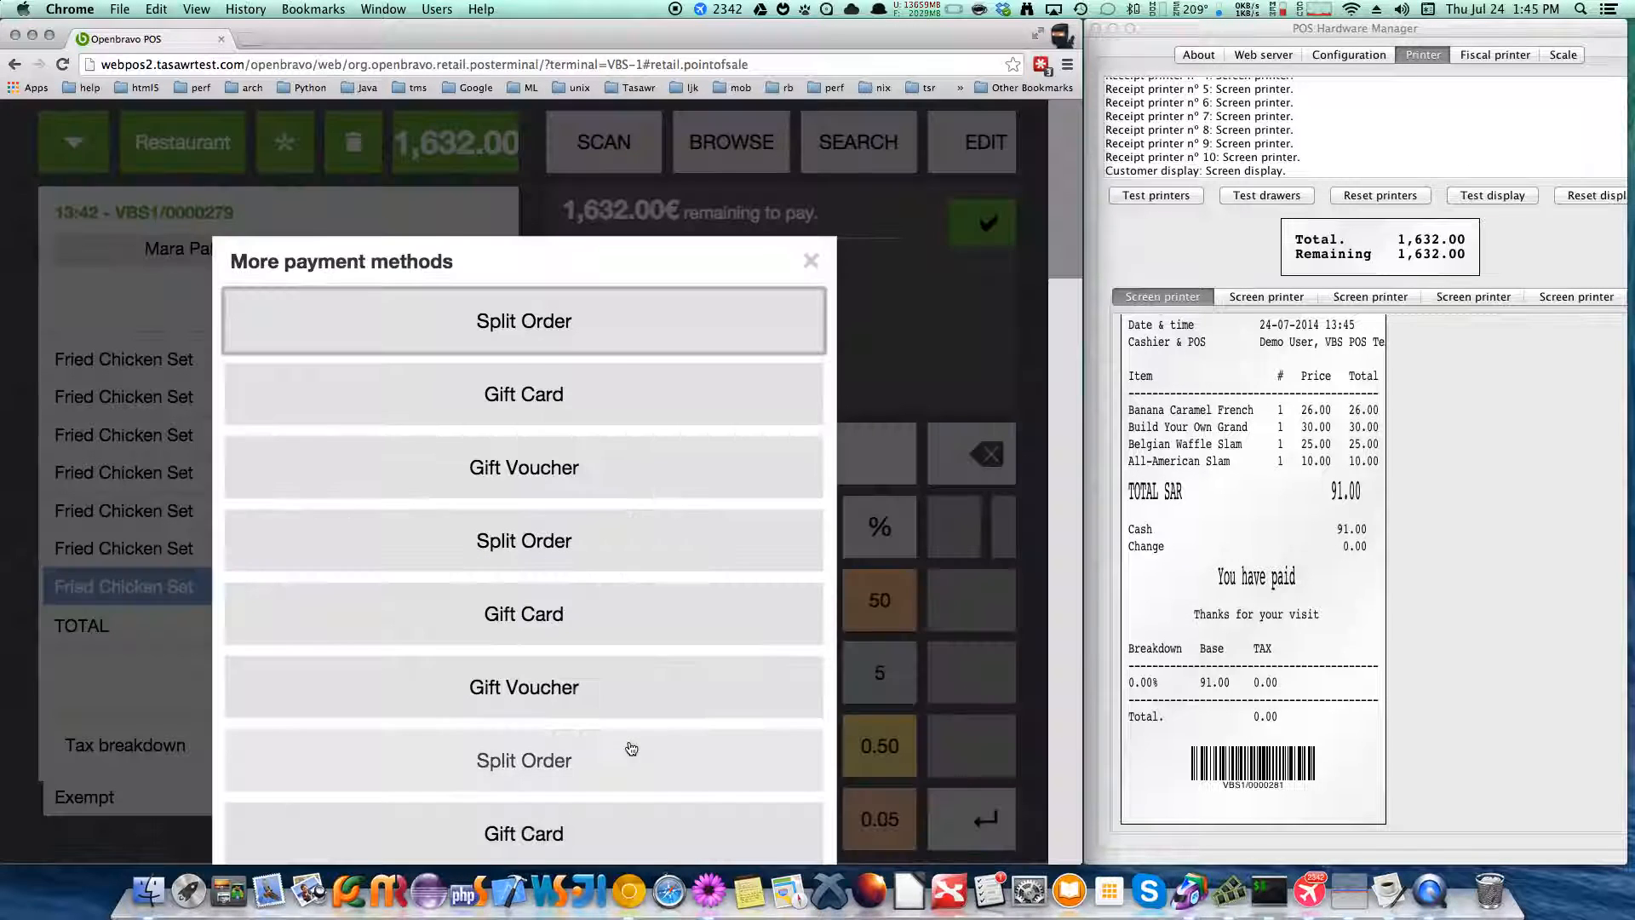
{"action": "left_click", "coordinate": [613, 321]}
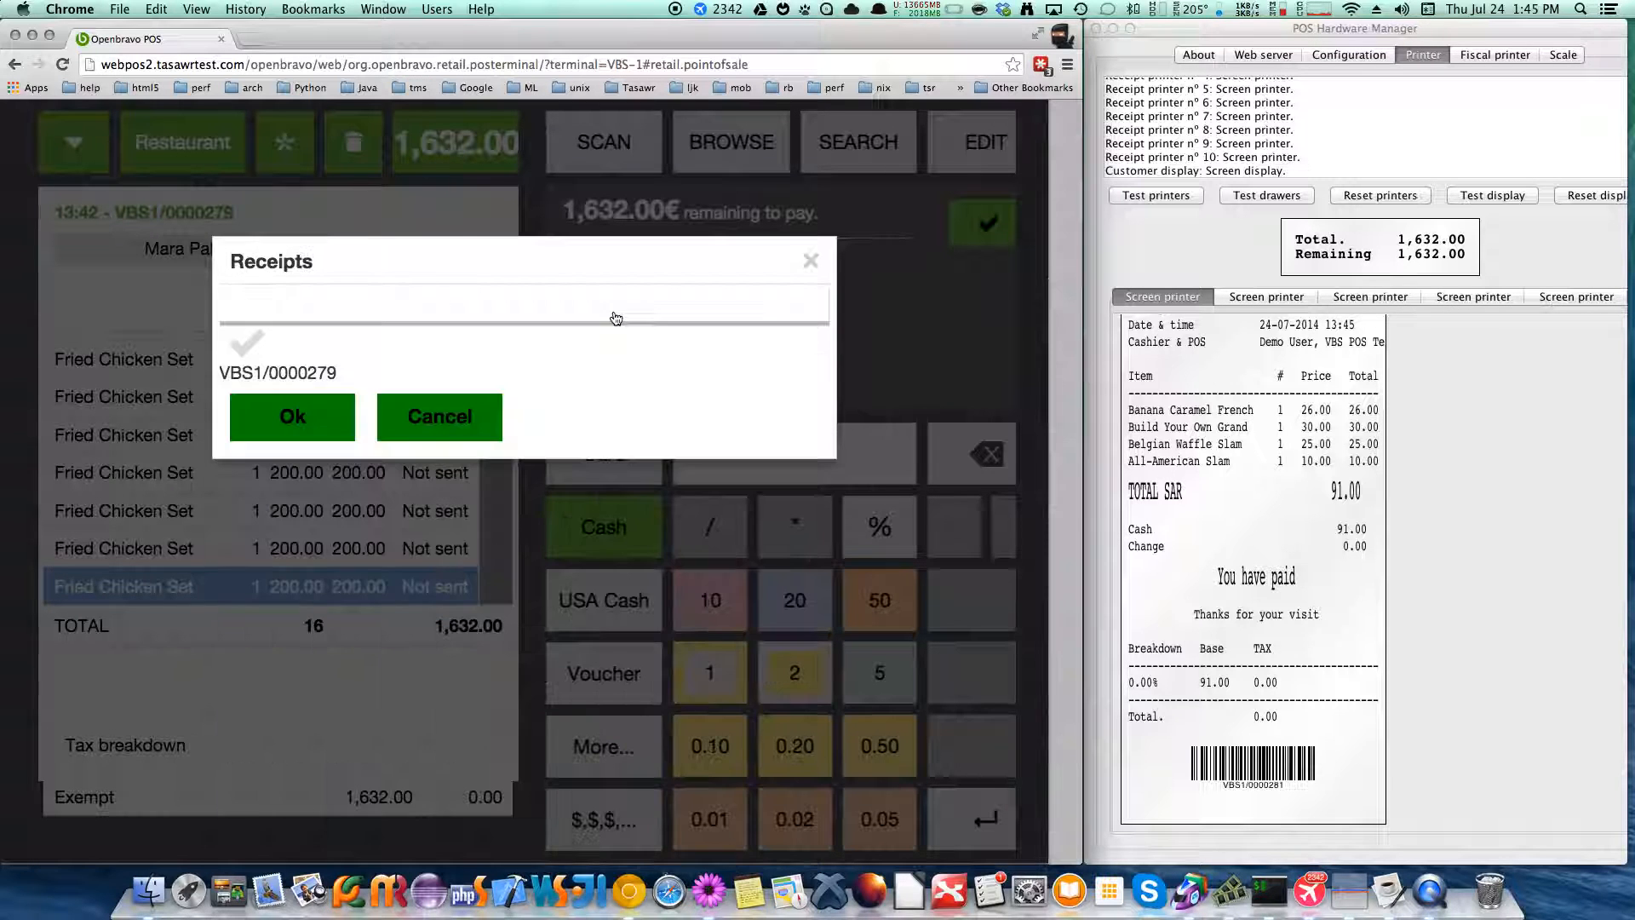
{"action": "left_click", "coordinate": [307, 401]}
{"action": "left_click", "coordinate": [321, 368]}
{"action": "left_click", "coordinate": [512, 458]}
{"action": "left_click", "coordinate": [503, 656]}
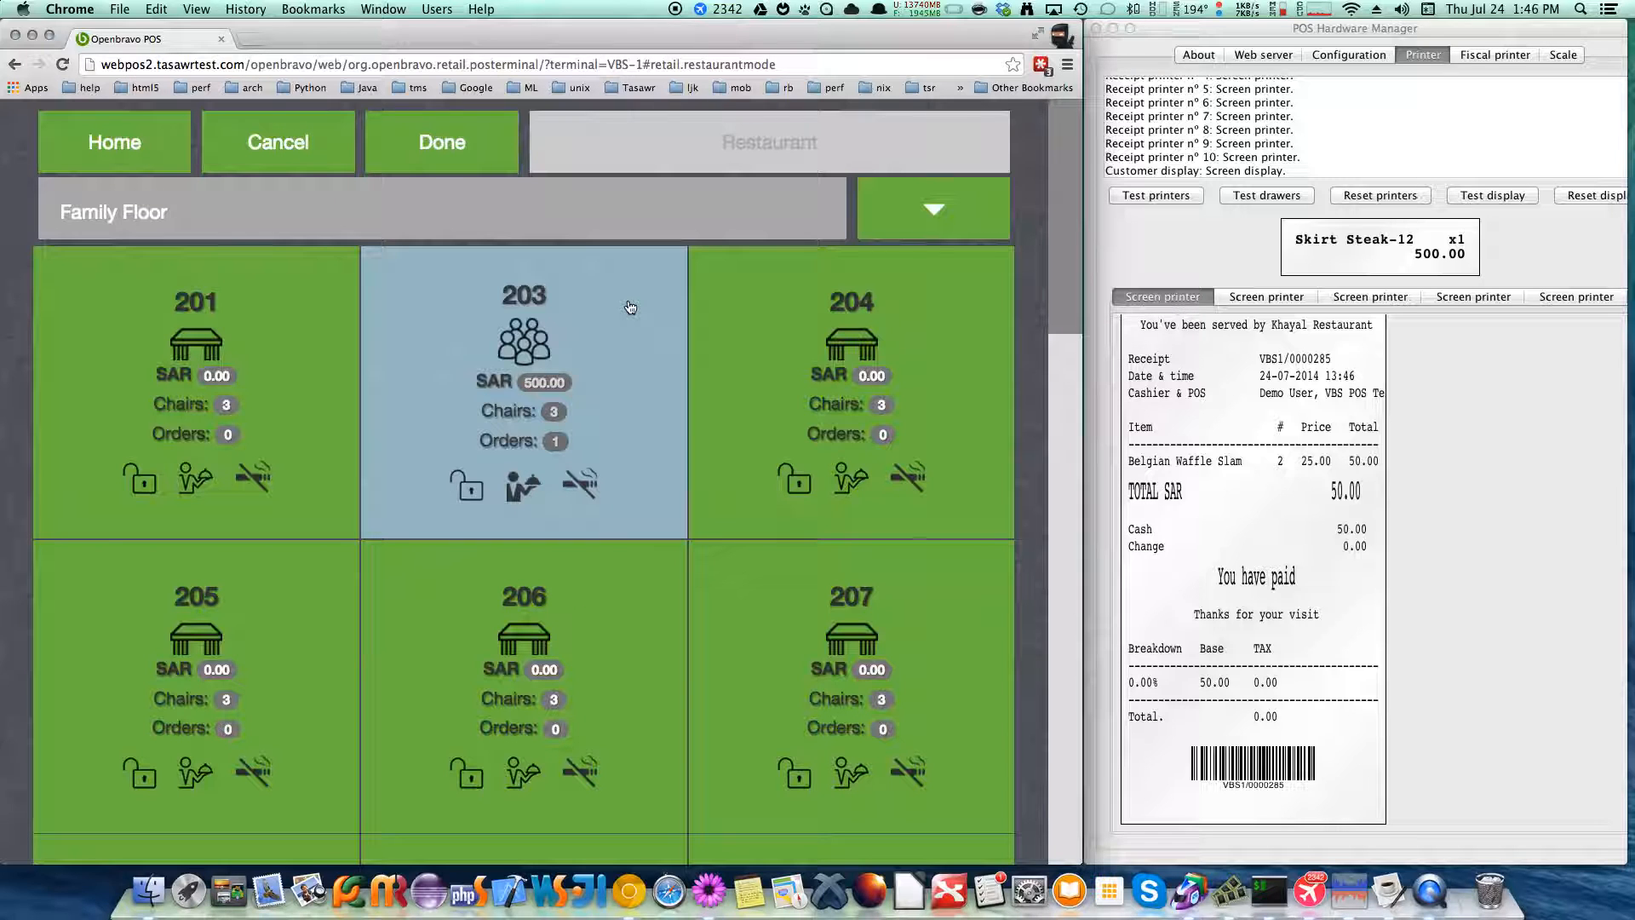
- Open table 203's order and add Banana Caramel French Toast Skillet, All-American Slam, Build Your Own Grand Slam and Belgian Waffle Slam from Breakfast
{"action": "left_click", "coordinate": [630, 307]}
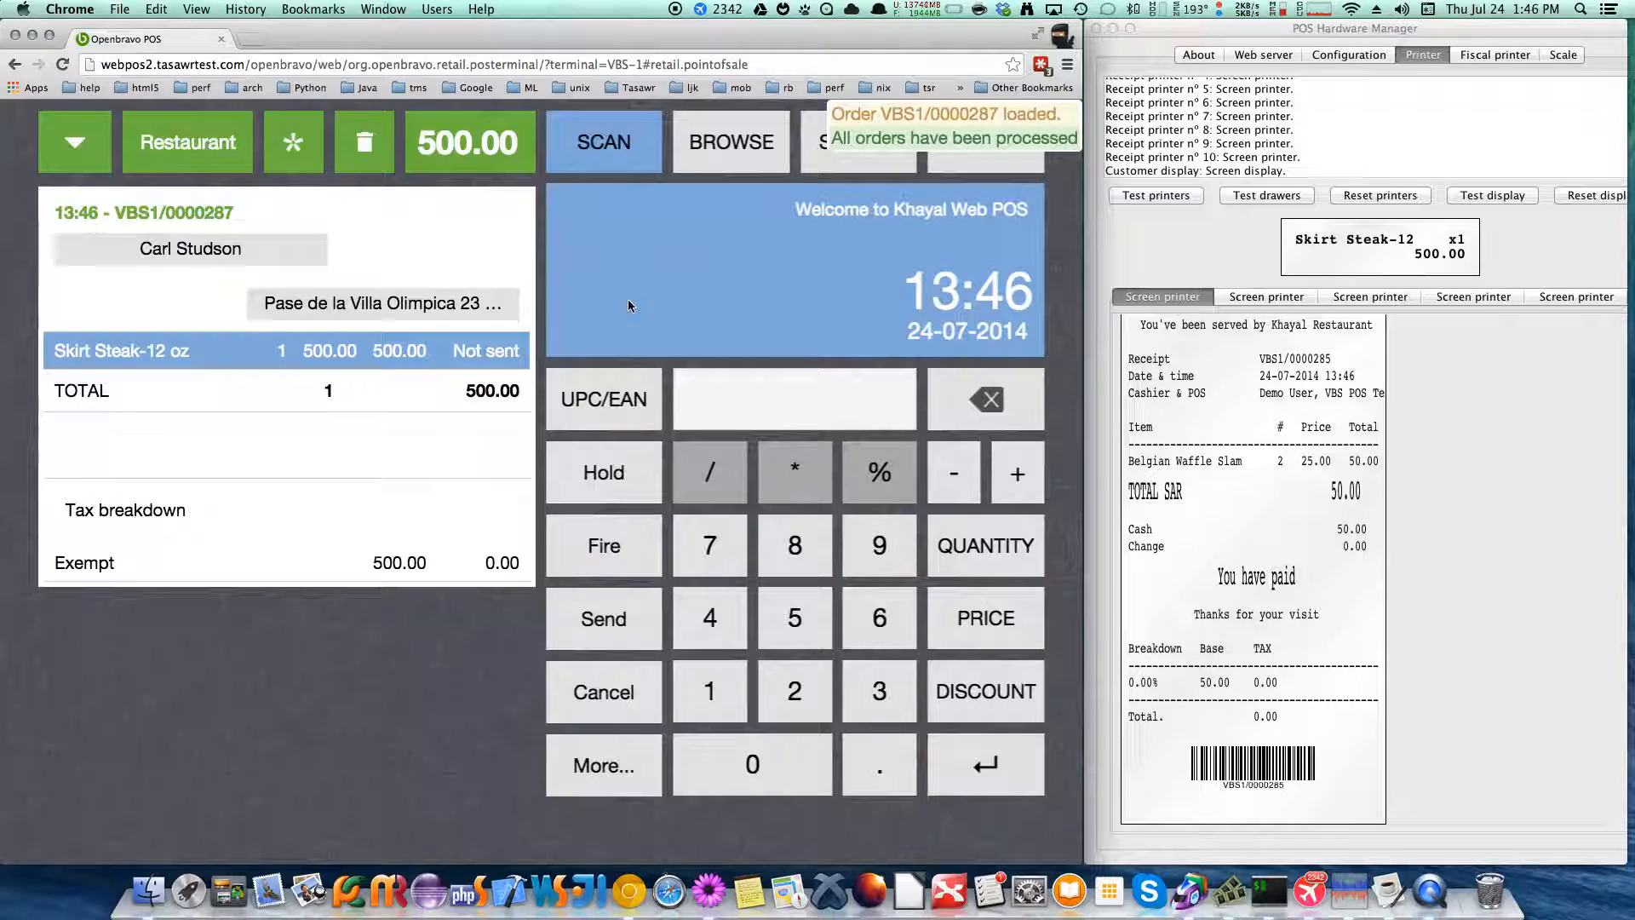
{"action": "left_click", "coordinate": [731, 142]}
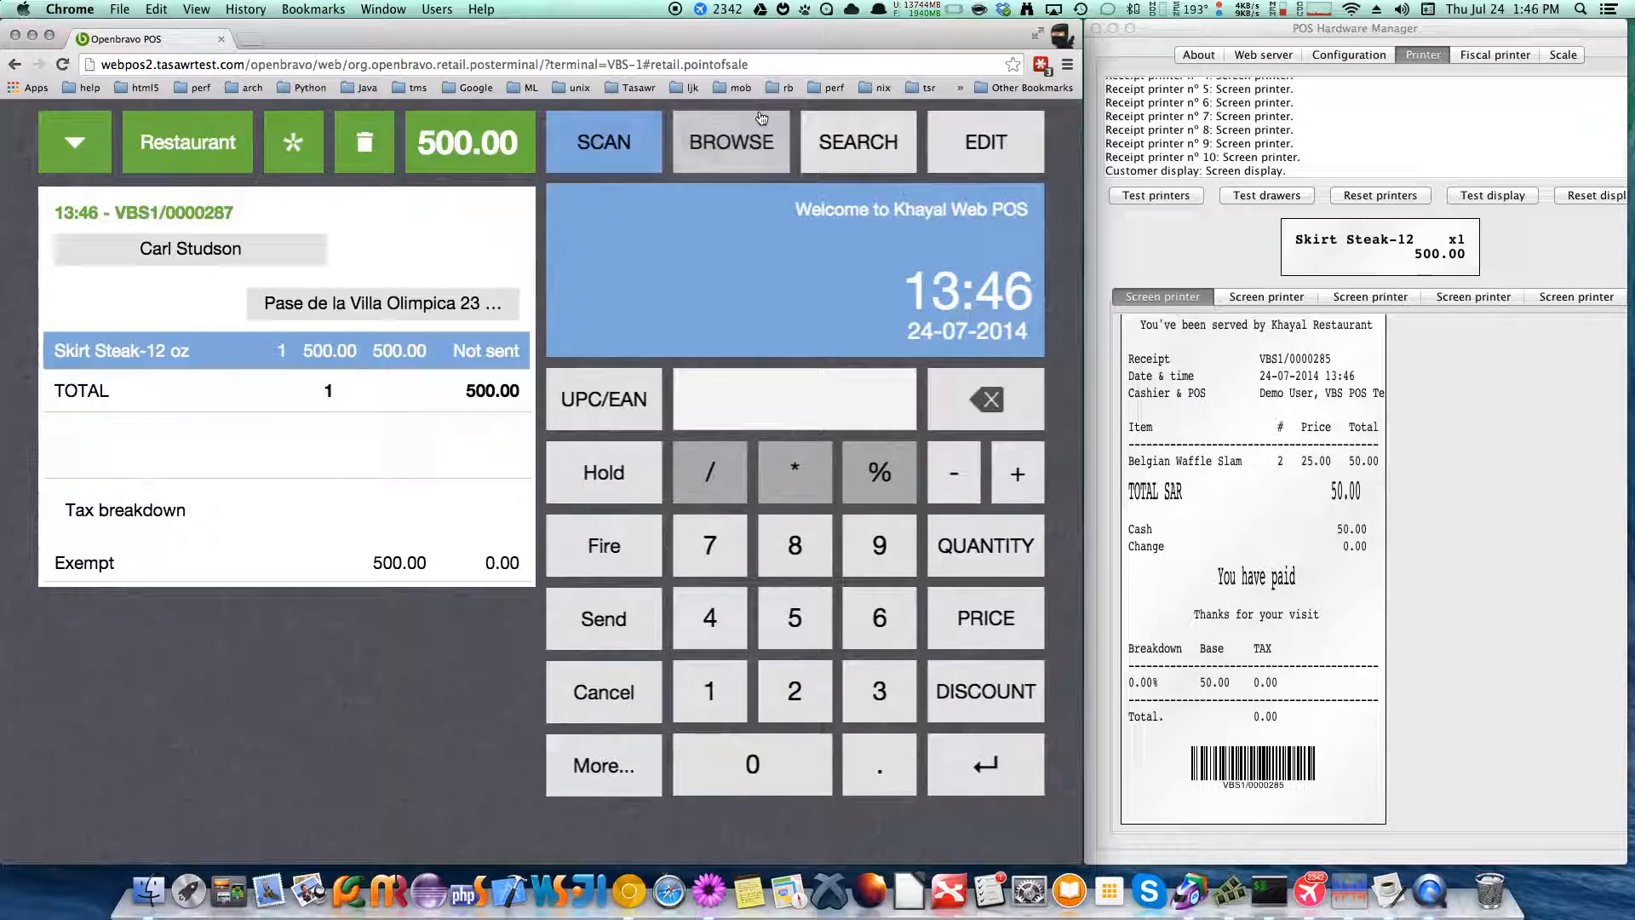
{"action": "left_click", "coordinate": [906, 427]}
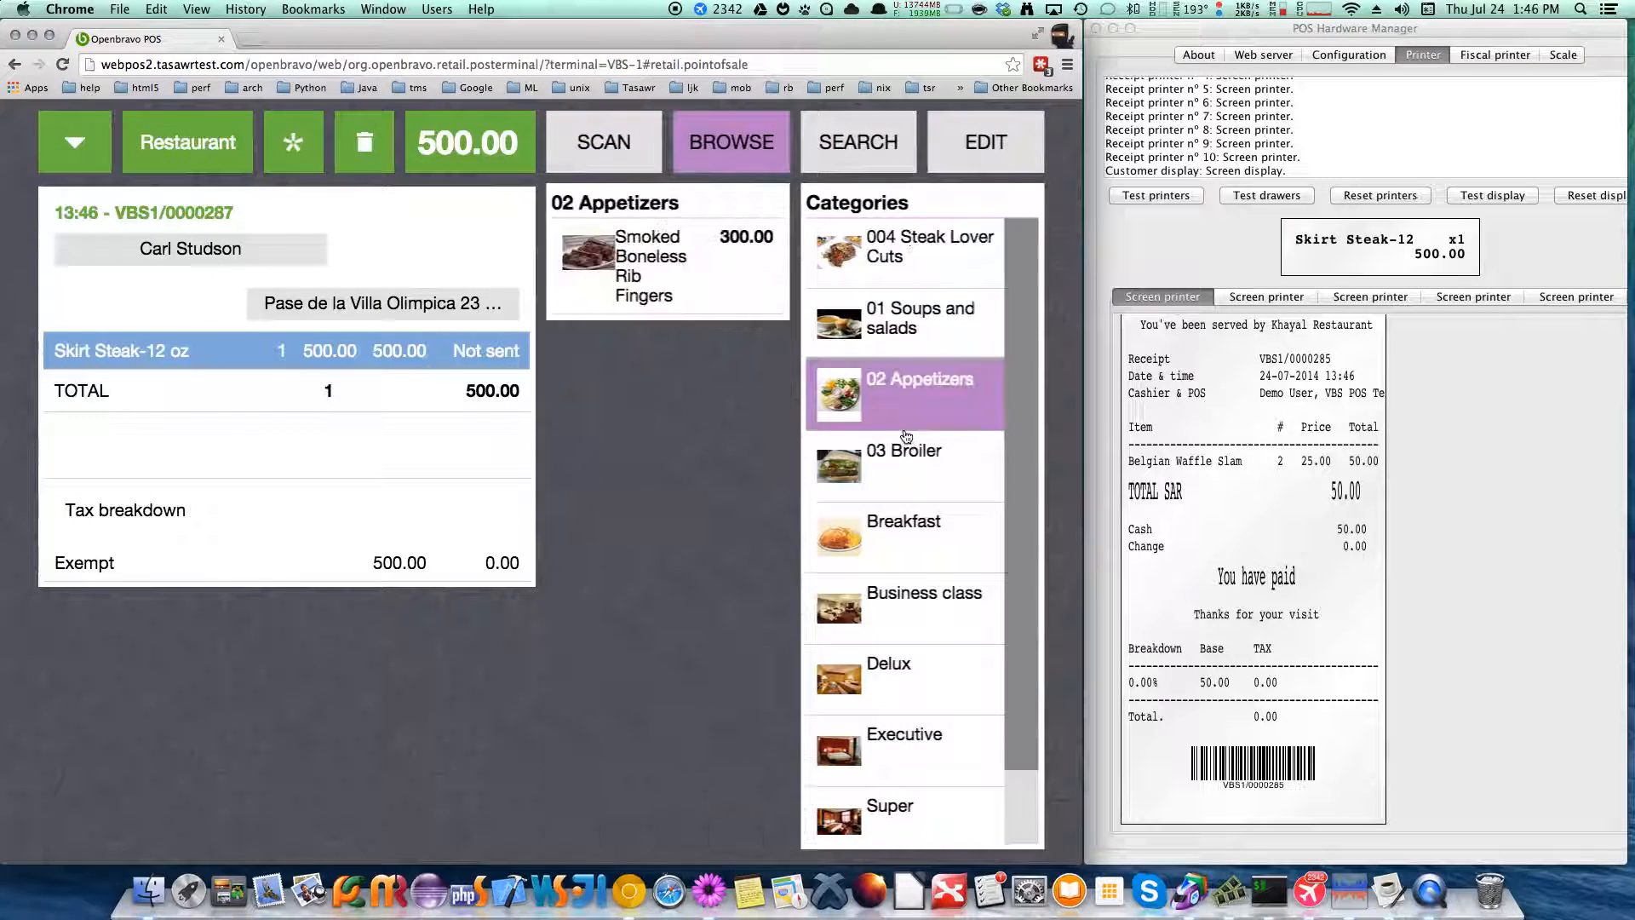
{"action": "left_click", "coordinate": [909, 526]}
{"action": "left_click", "coordinate": [636, 372]}
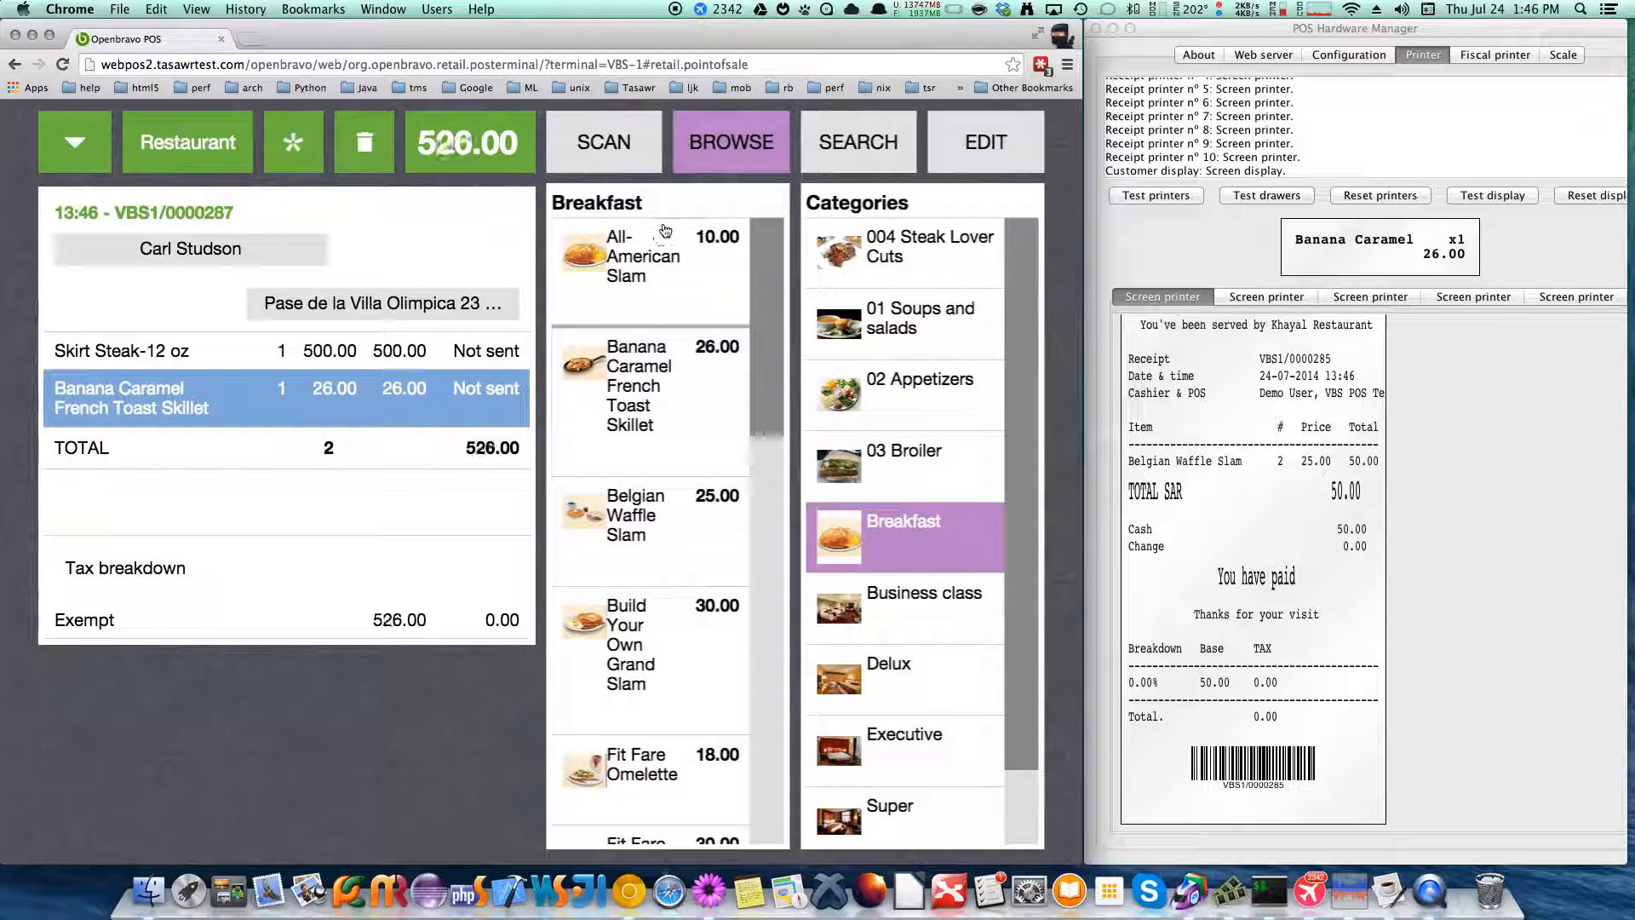
{"action": "left_click", "coordinate": [662, 272]}
{"action": "left_click", "coordinate": [644, 670]}
{"action": "left_click", "coordinate": [662, 515]}
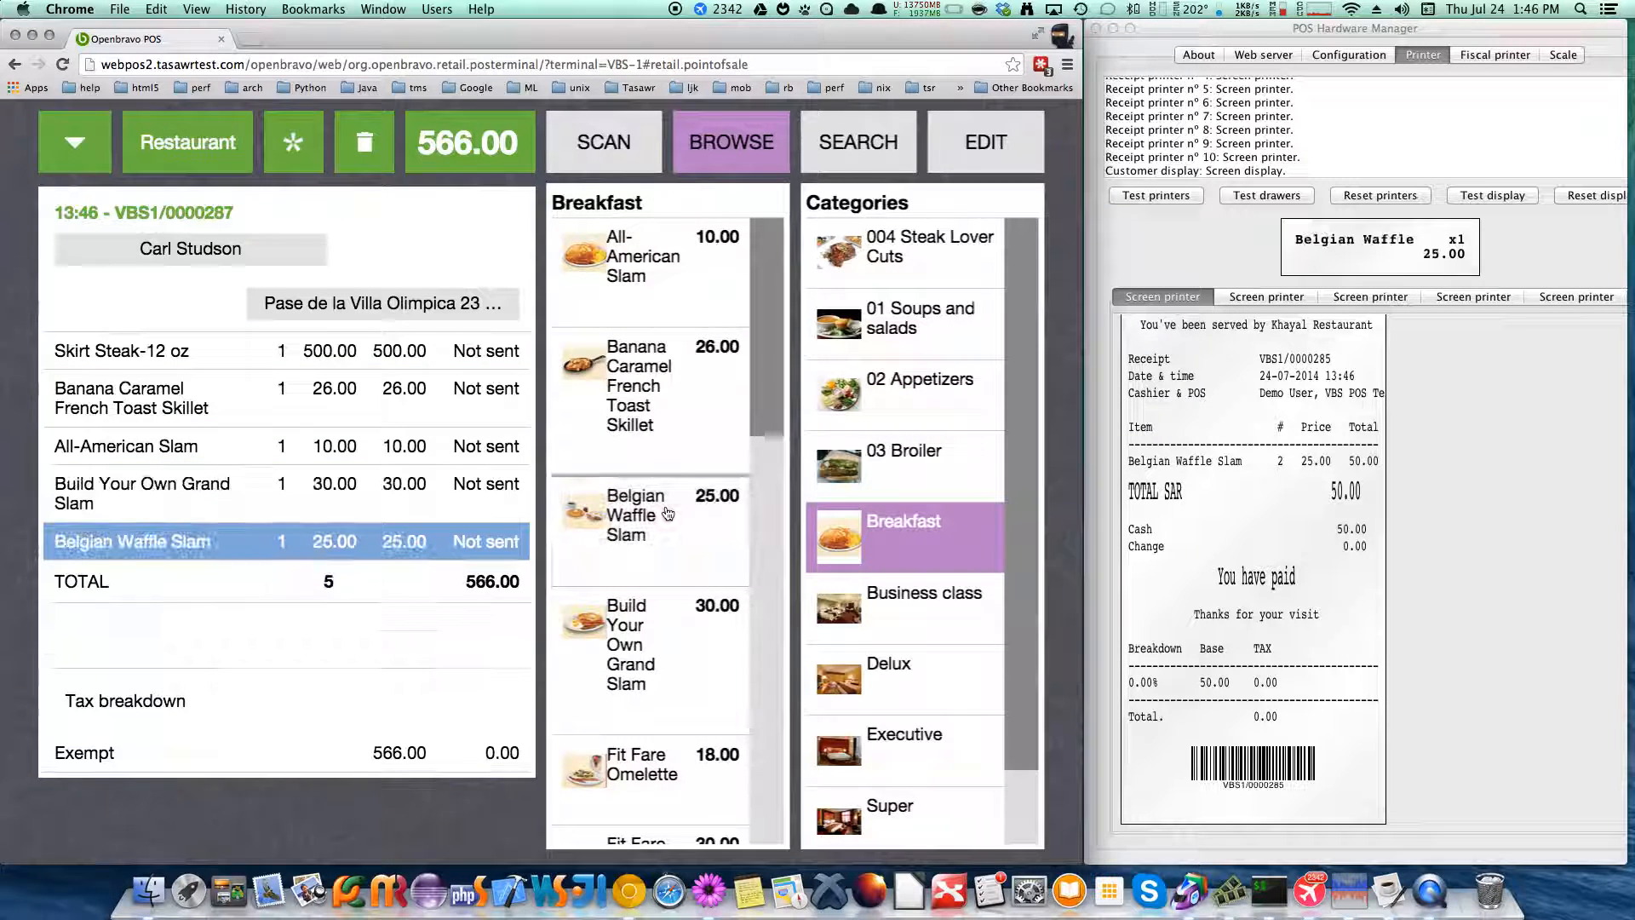
- Add Fit Fare Omelette, Fit Fare Veggie Skillet, Fit Slam and French Toast Slam to table 203's order
{"action": "scroll", "coordinate": [664, 510], "scroll_direction": "down", "scroll_amount": 5}
{"action": "left_click", "coordinate": [668, 457]}
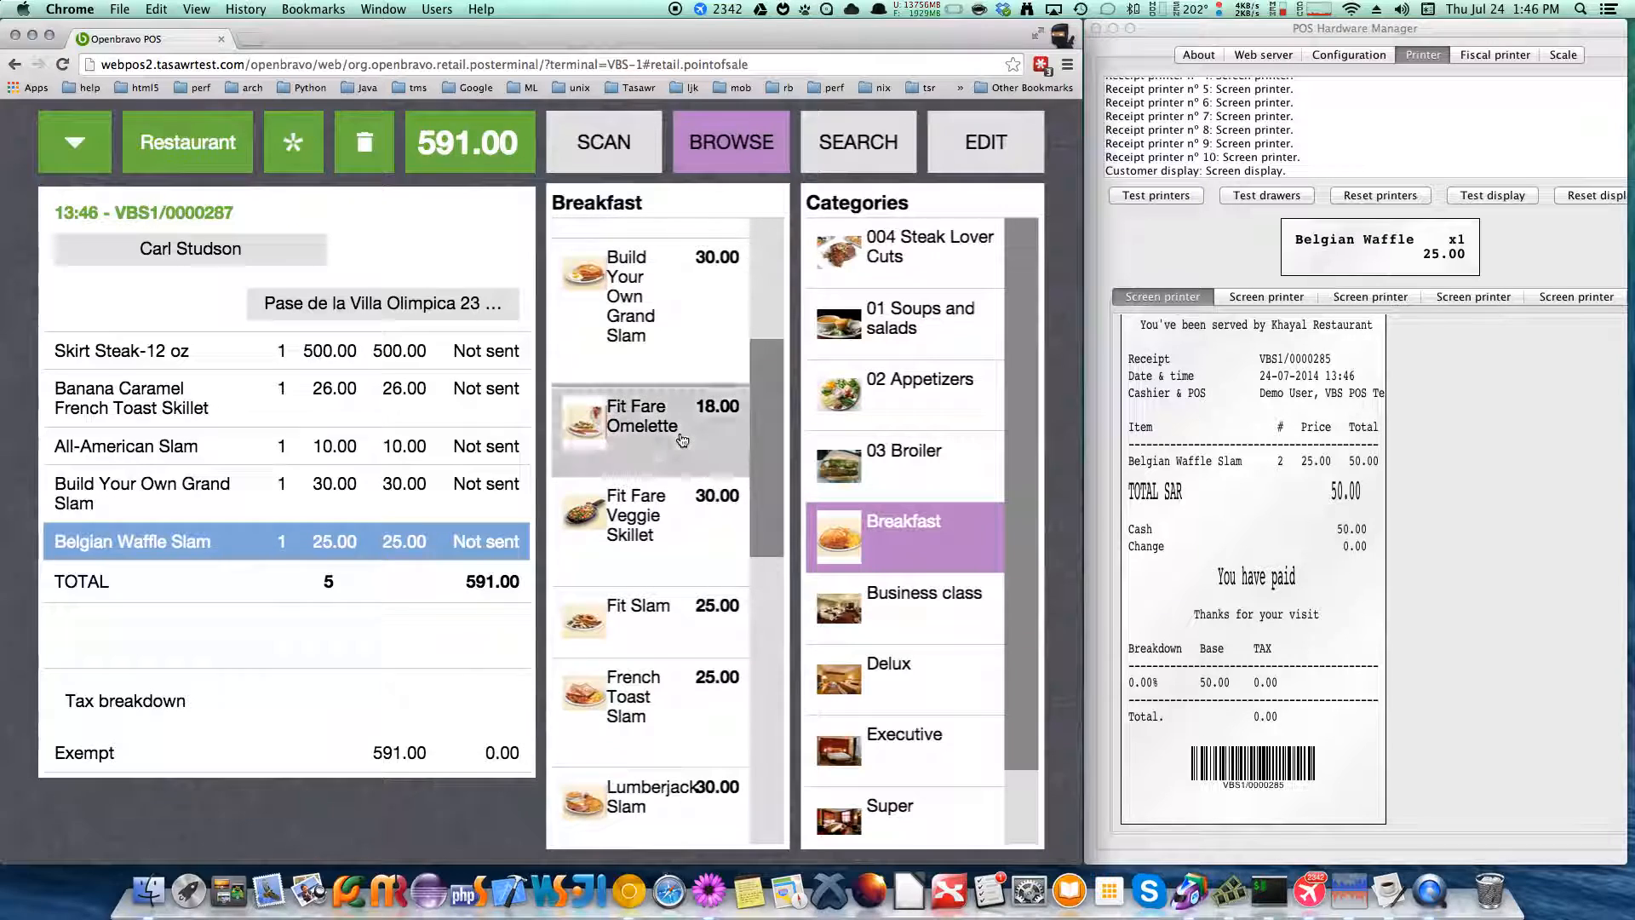
{"action": "left_click", "coordinate": [649, 584]}
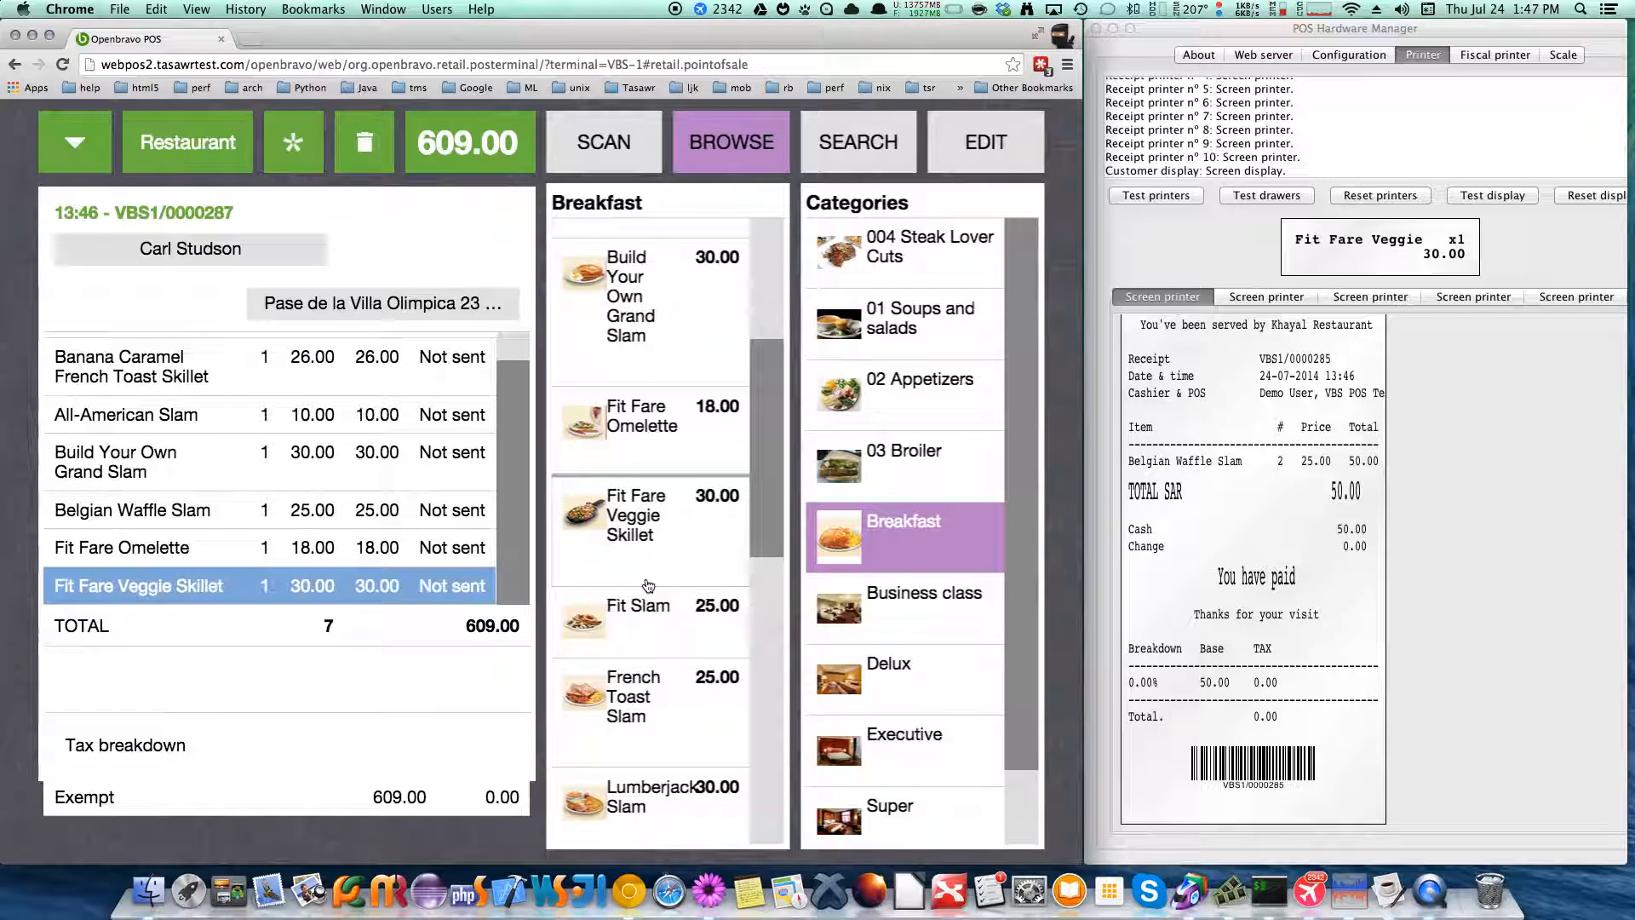
{"action": "left_click", "coordinate": [643, 696]}
- Try to put the Build Your Own Grand Slam line on hold
{"action": "left_click", "coordinate": [447, 407]}
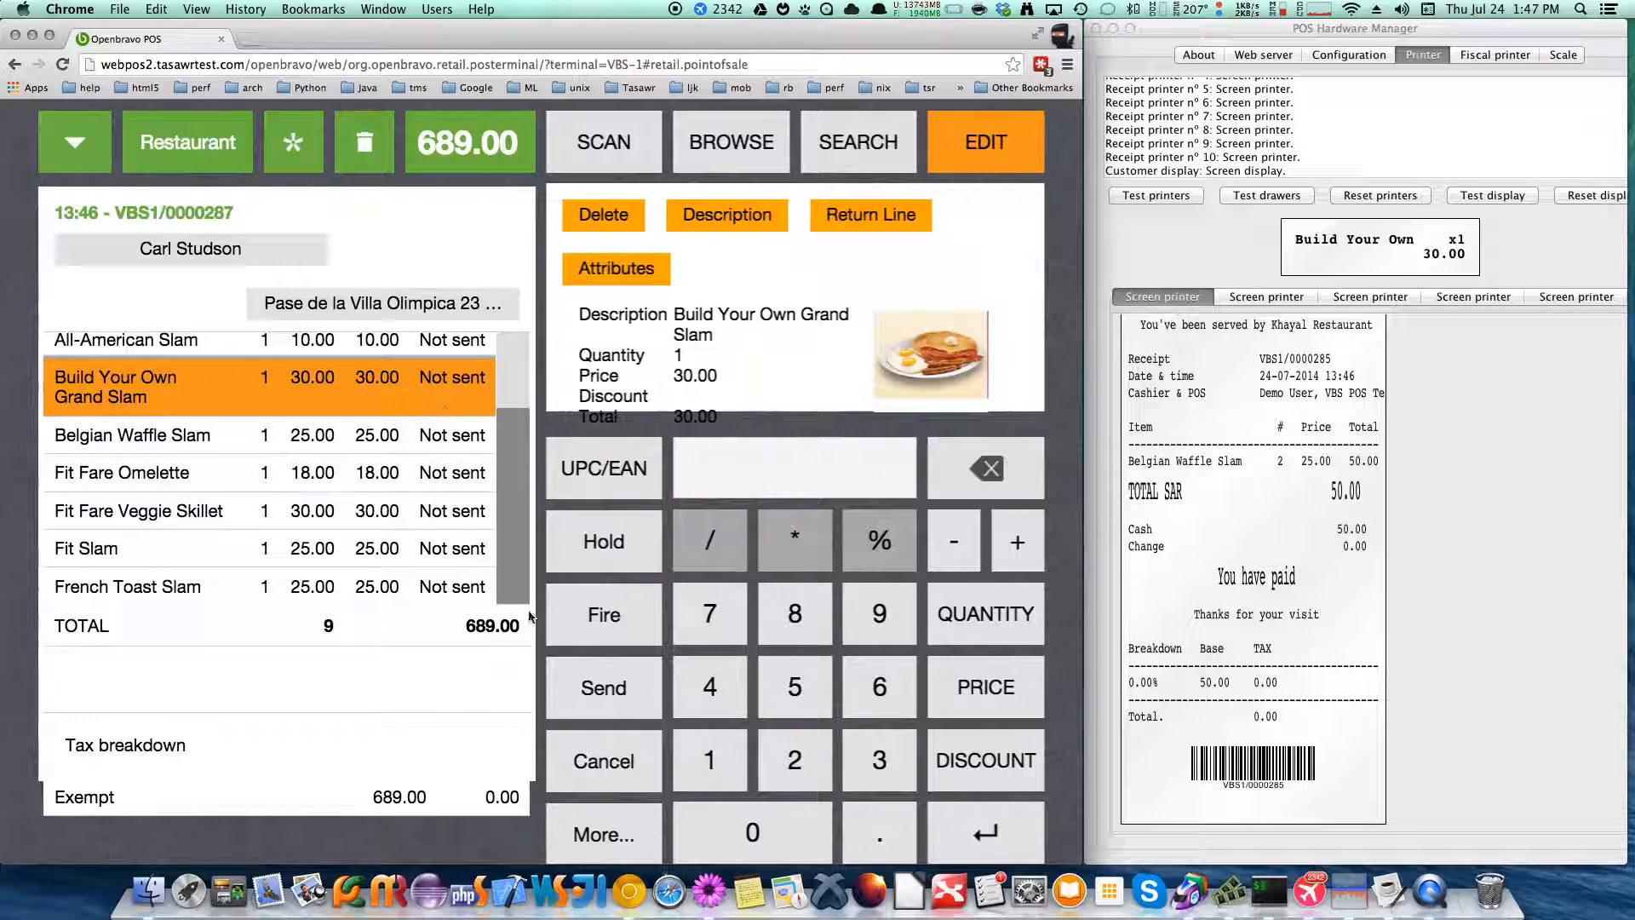
{"action": "left_click", "coordinate": [623, 542]}
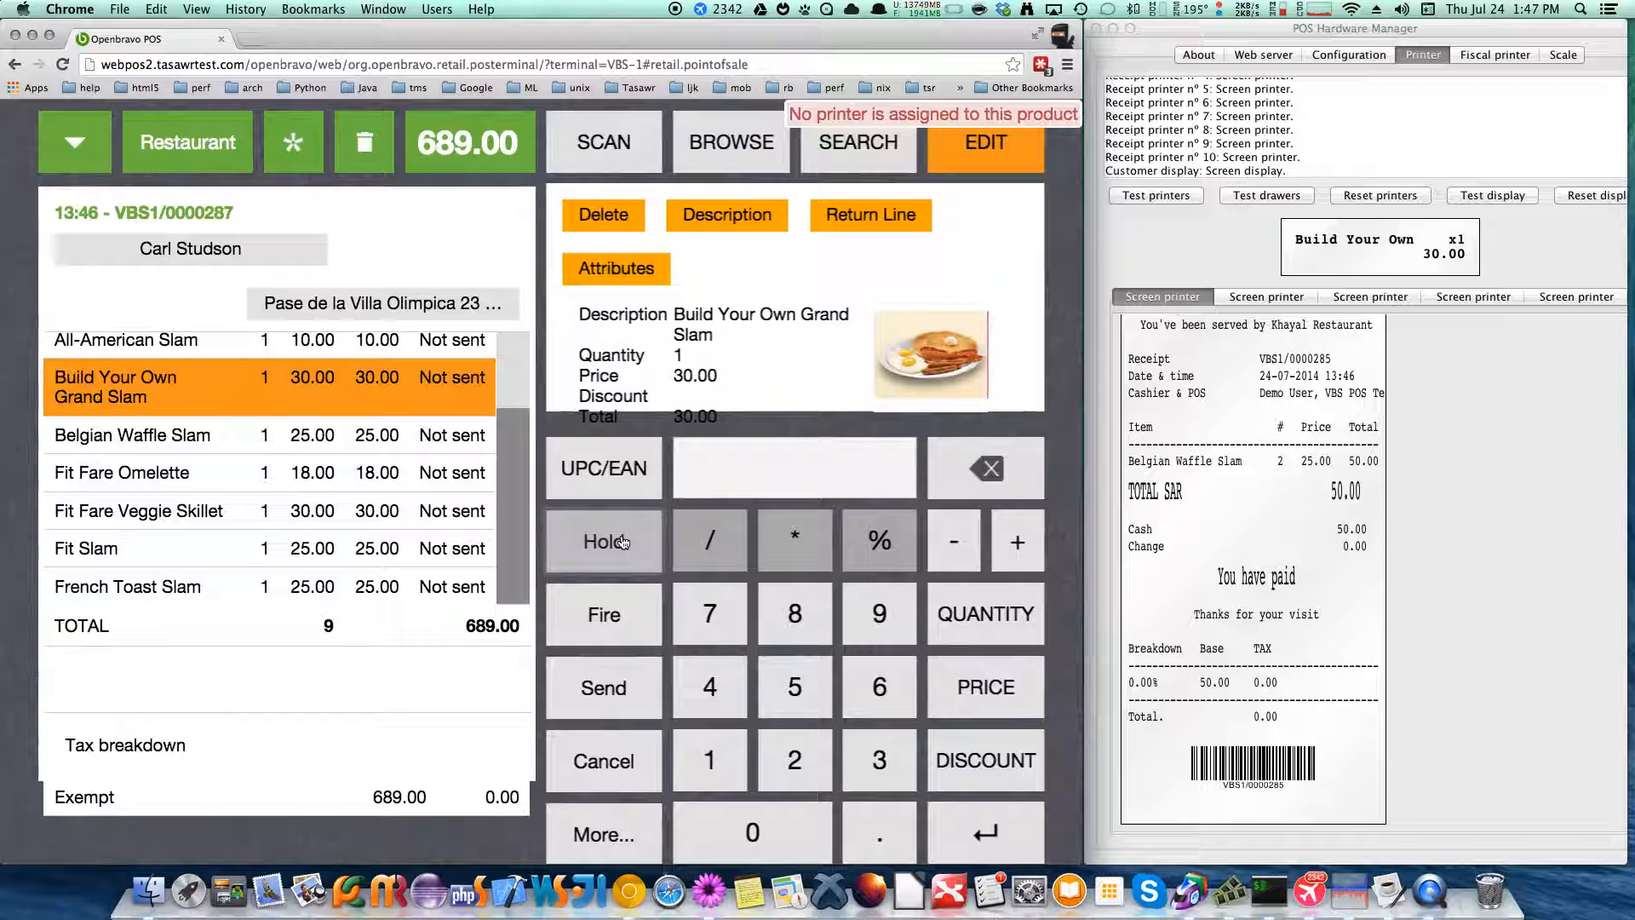
- Search the products for "set", add Fried Chicken Set to the order and put its line on hold
{"action": "left_click", "coordinate": [824, 140]}
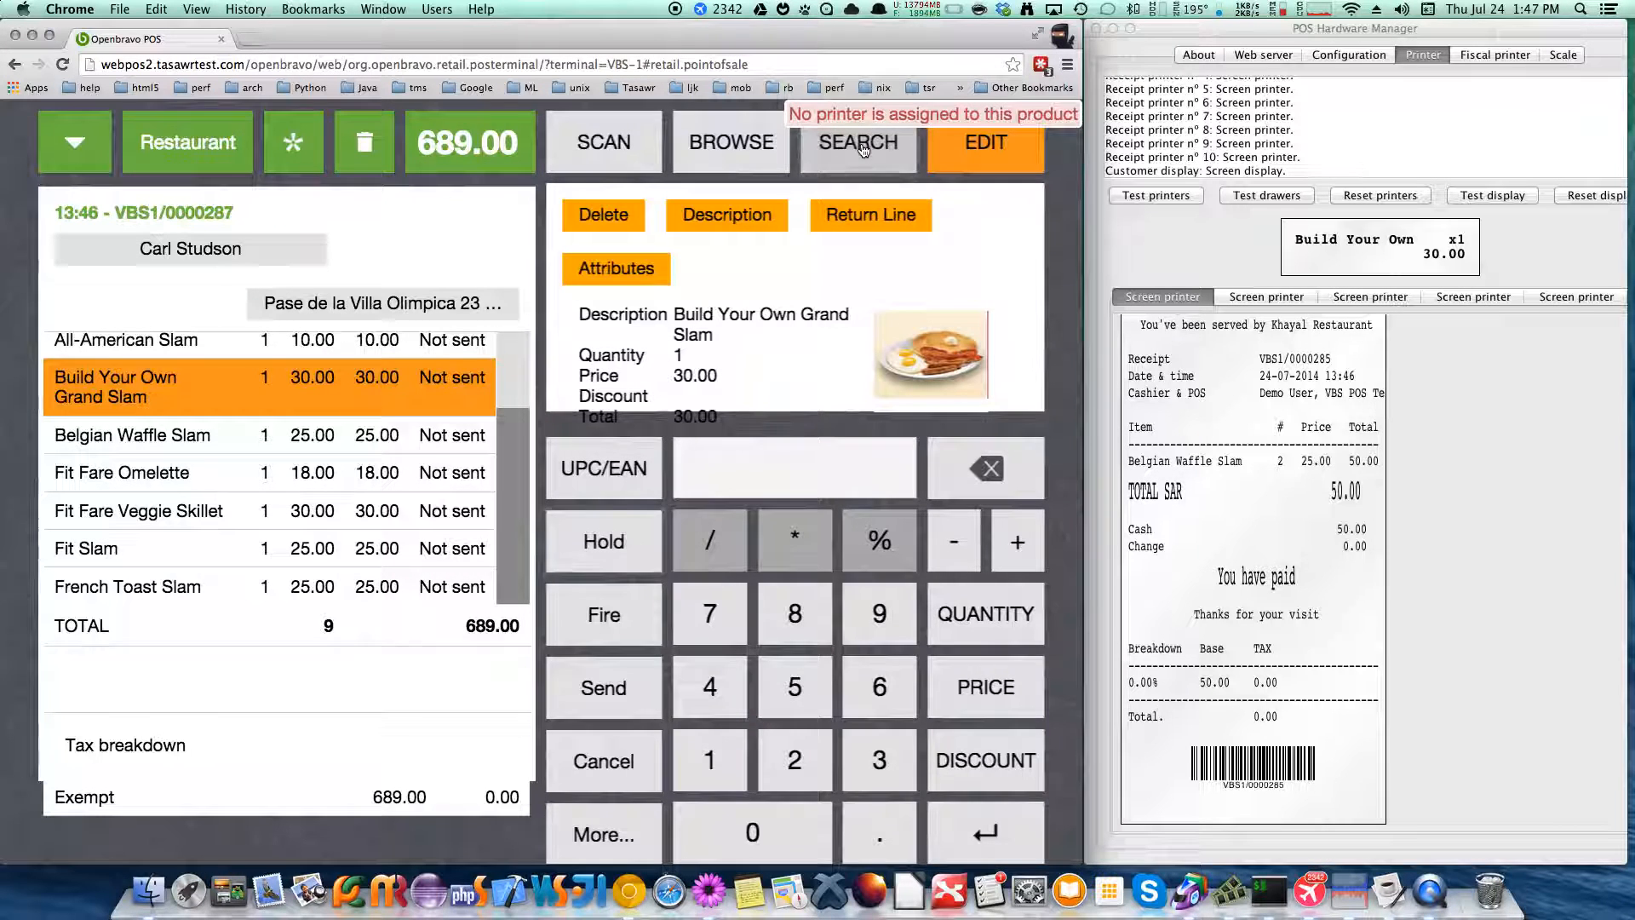
{"action": "type", "text": "set"}
{"action": "key", "text": "Return"}
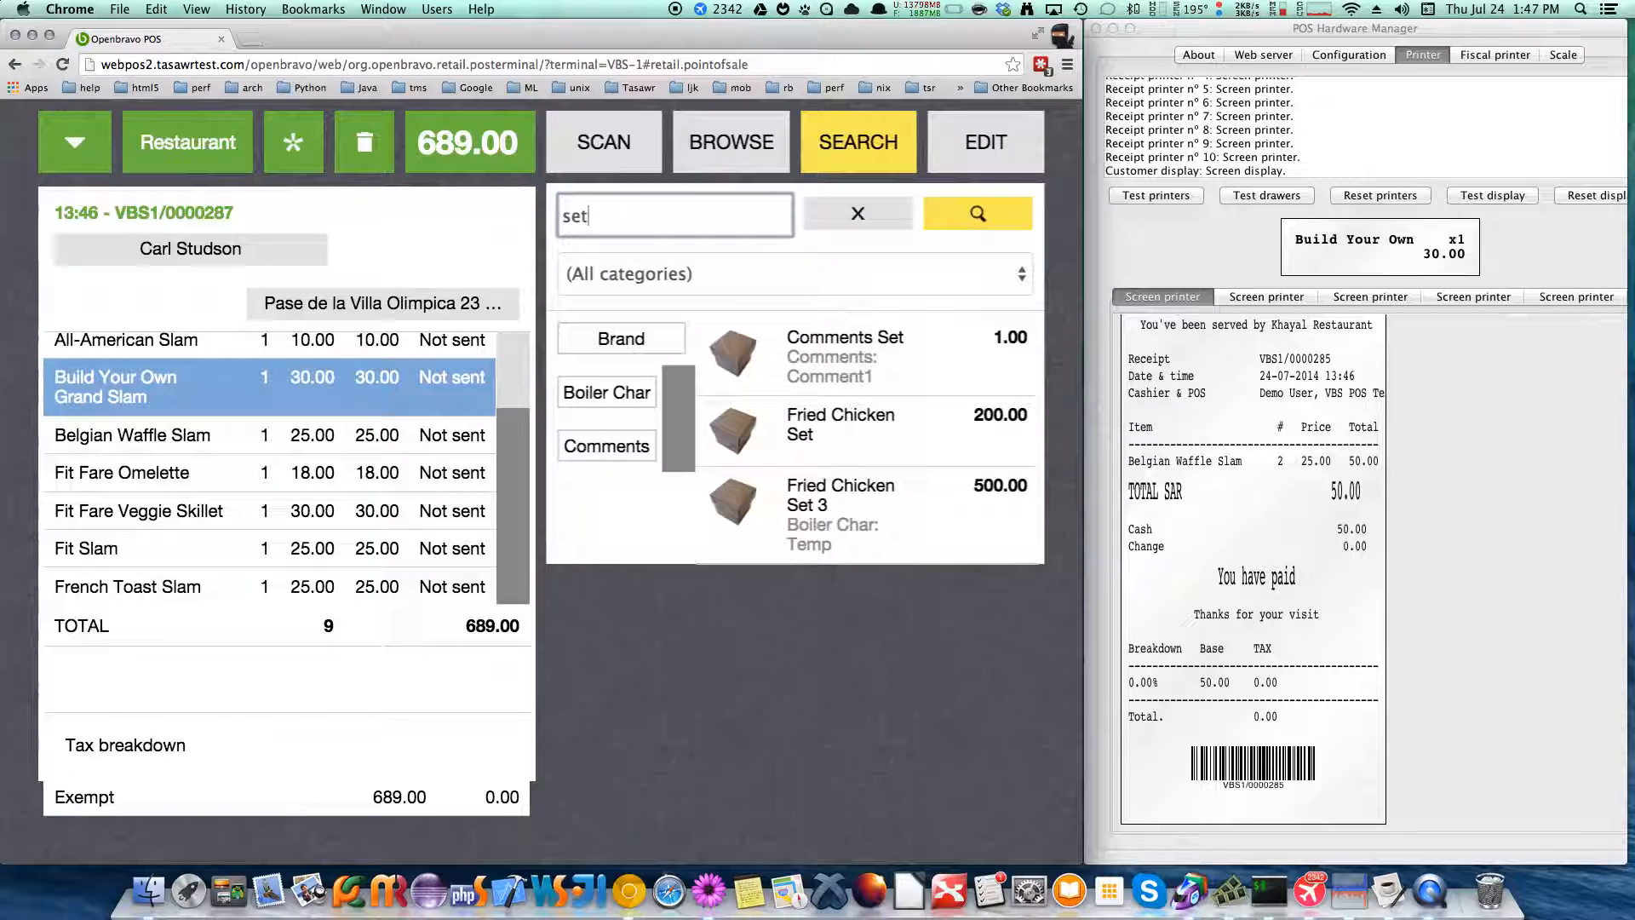
{"action": "left_click", "coordinate": [843, 427]}
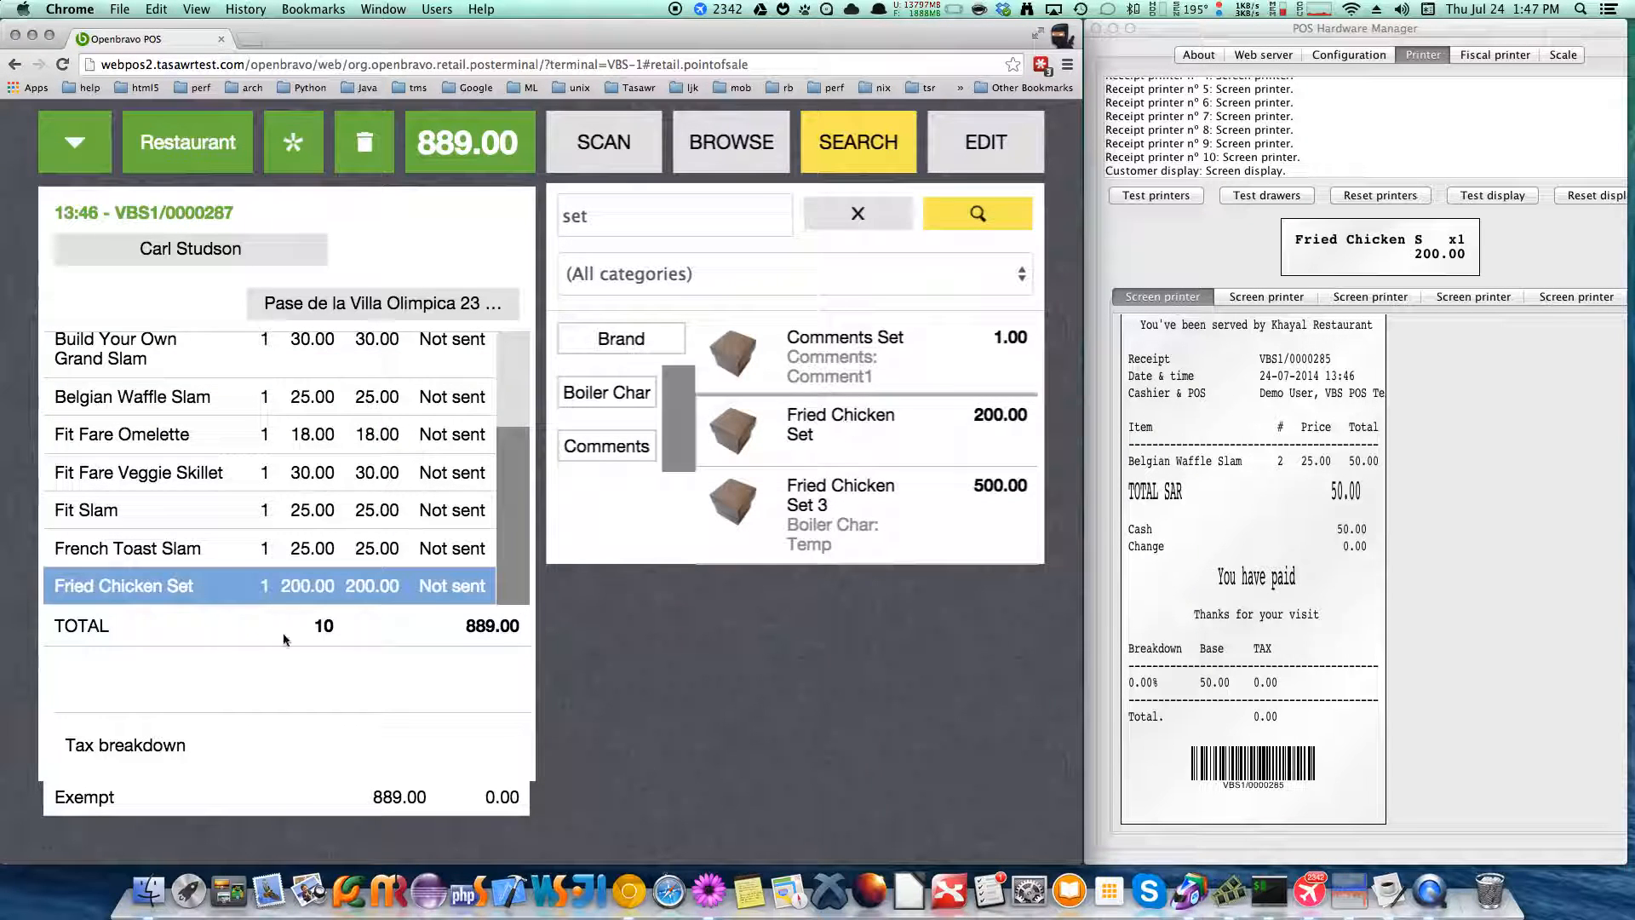
{"action": "left_click", "coordinate": [304, 589]}
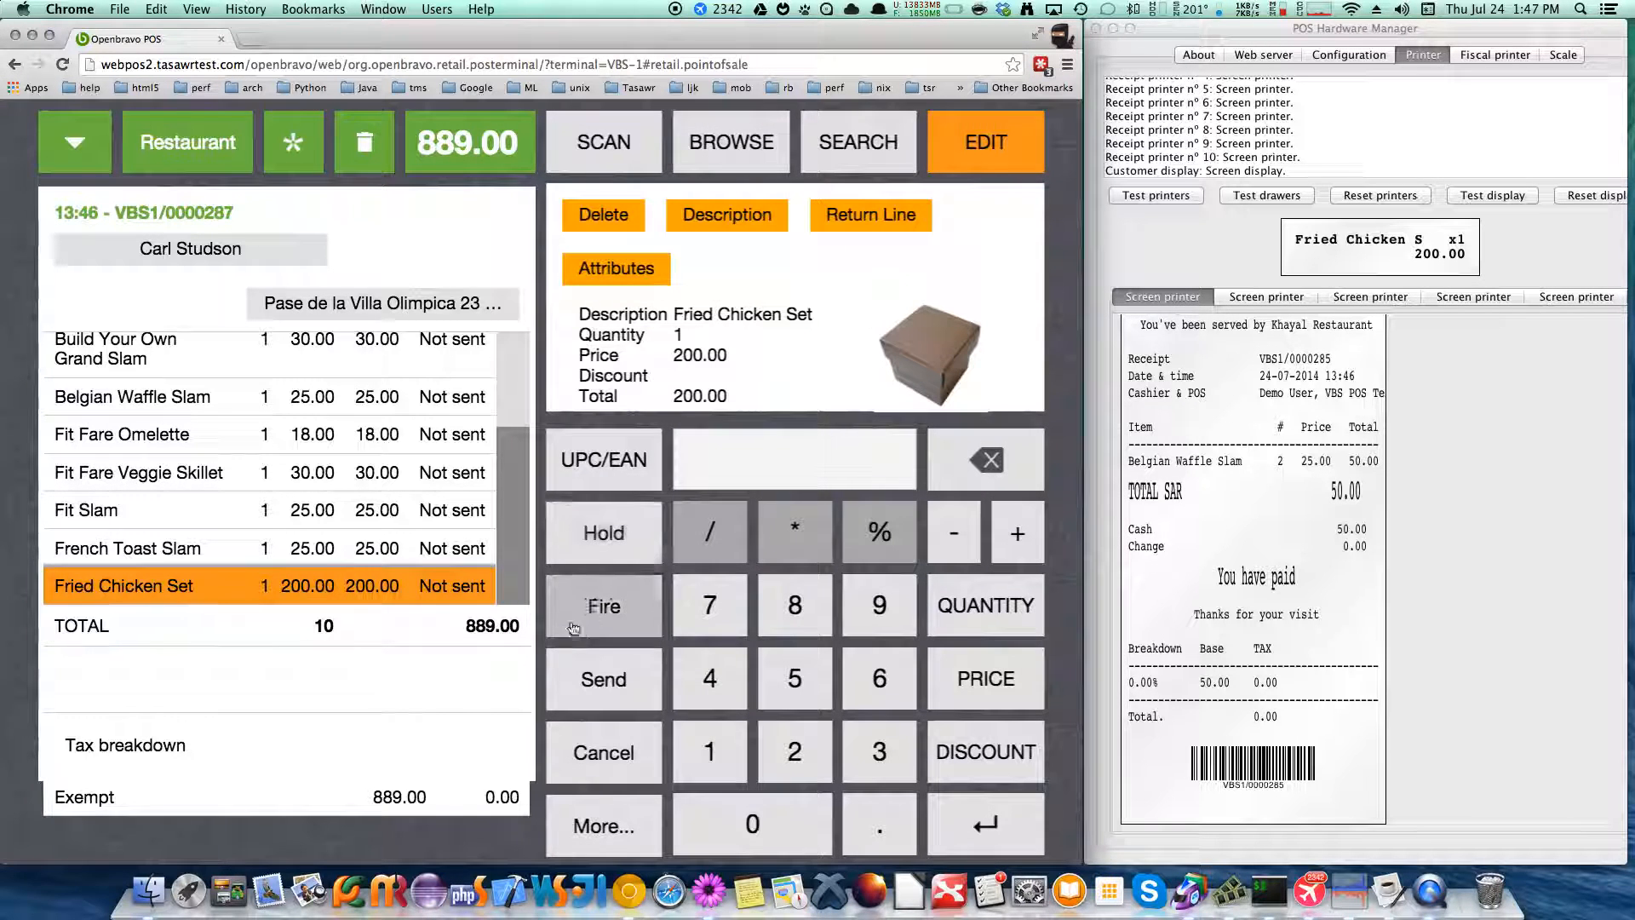
{"action": "left_click", "coordinate": [624, 530]}
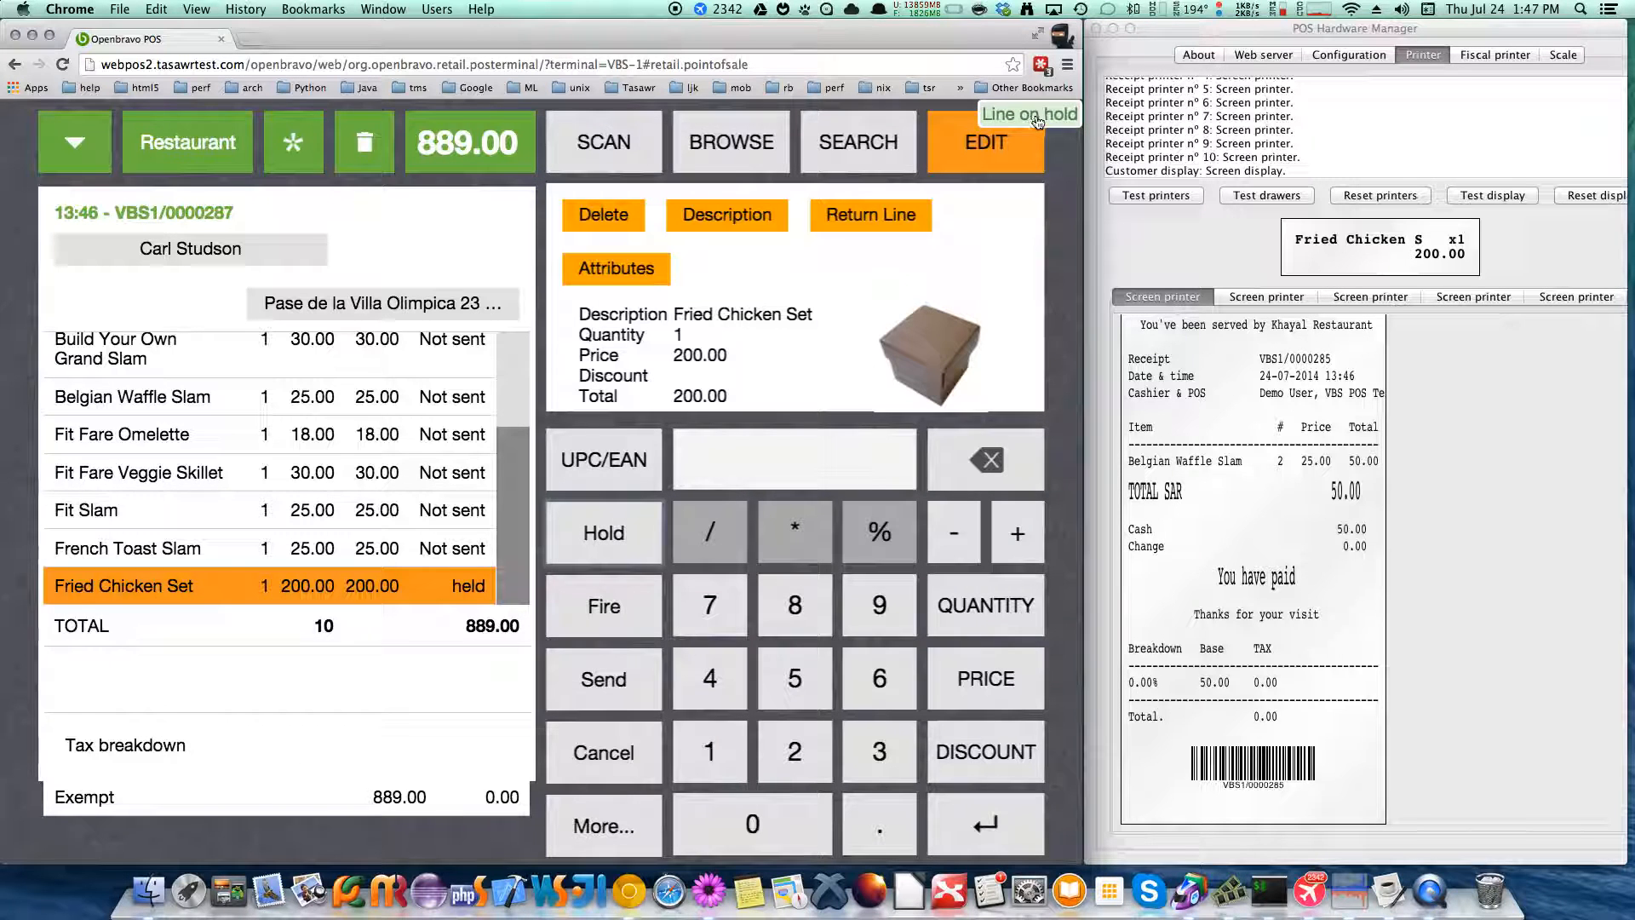
- Switch to POS Hardware Manager and check the second and third screen printers for the Fried Chicken Set hold ticket
{"action": "left_click", "coordinate": [1477, 627]}
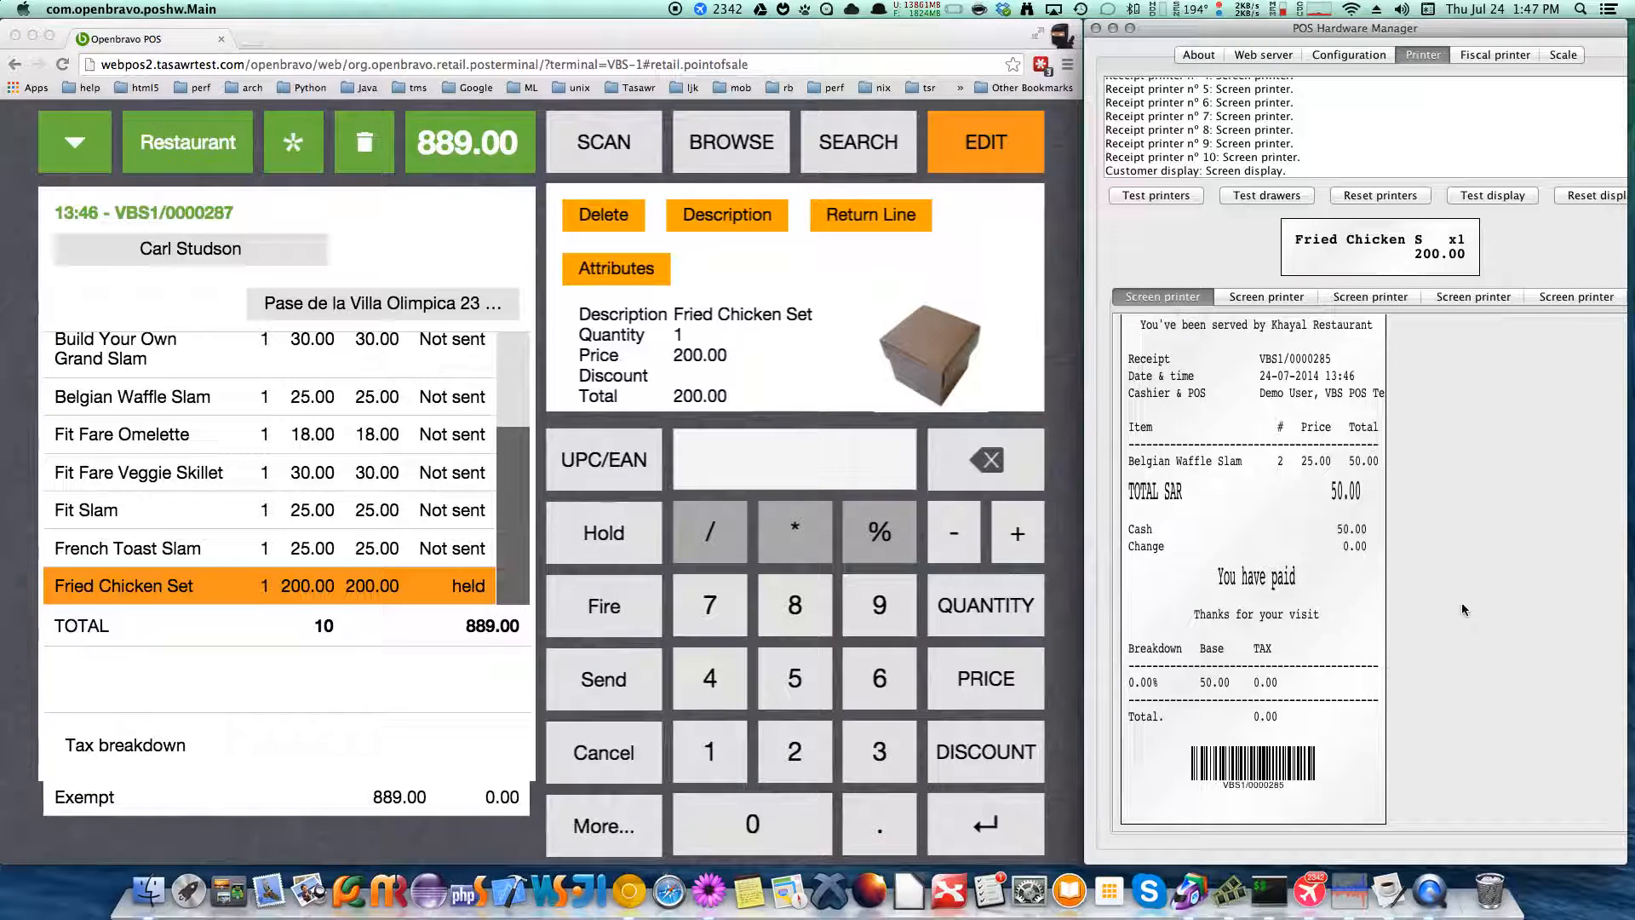
{"action": "left_click", "coordinate": [1277, 298]}
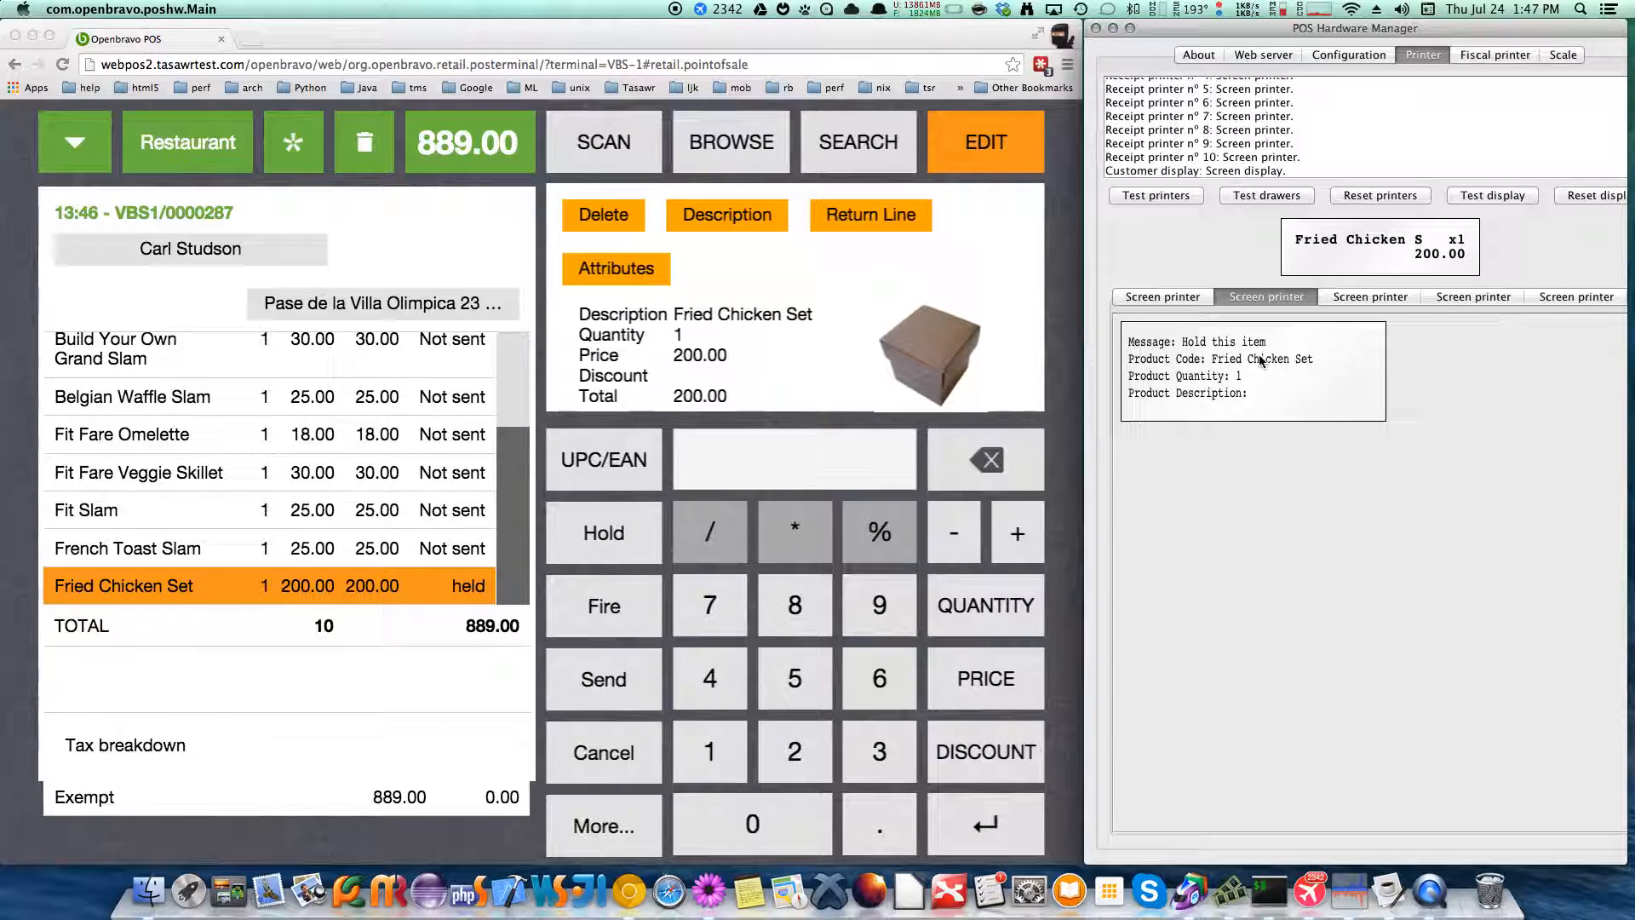
{"action": "left_click", "coordinate": [1359, 294]}
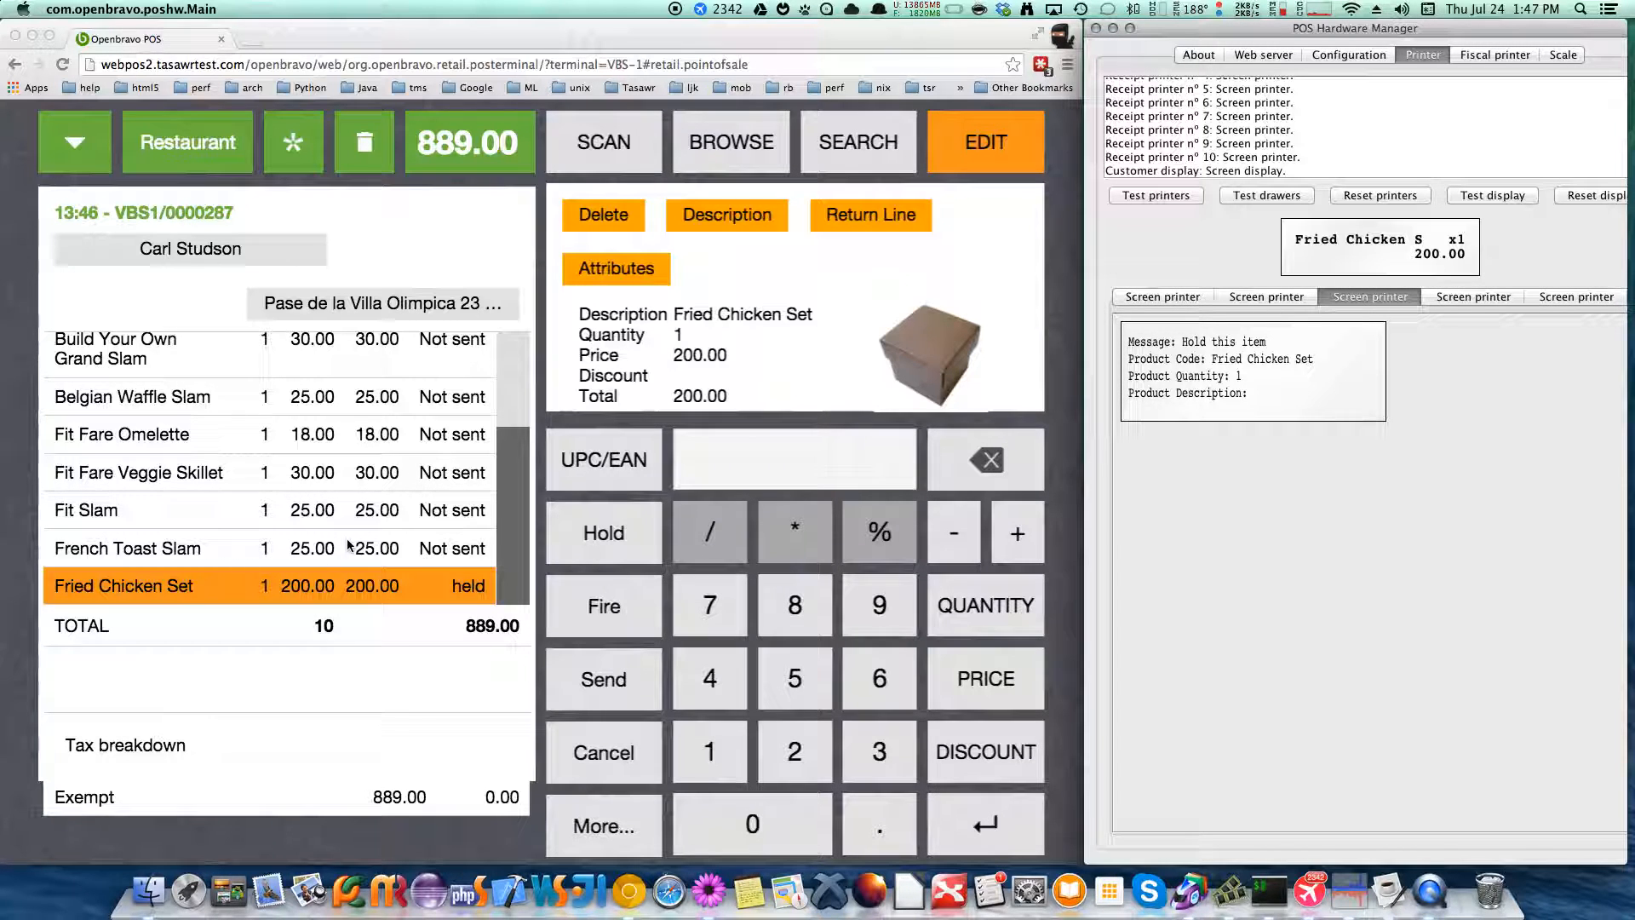
- Return to the Web POS and try to fire the Fit Fare Omelette line of the order
{"action": "left_click", "coordinate": [732, 134]}
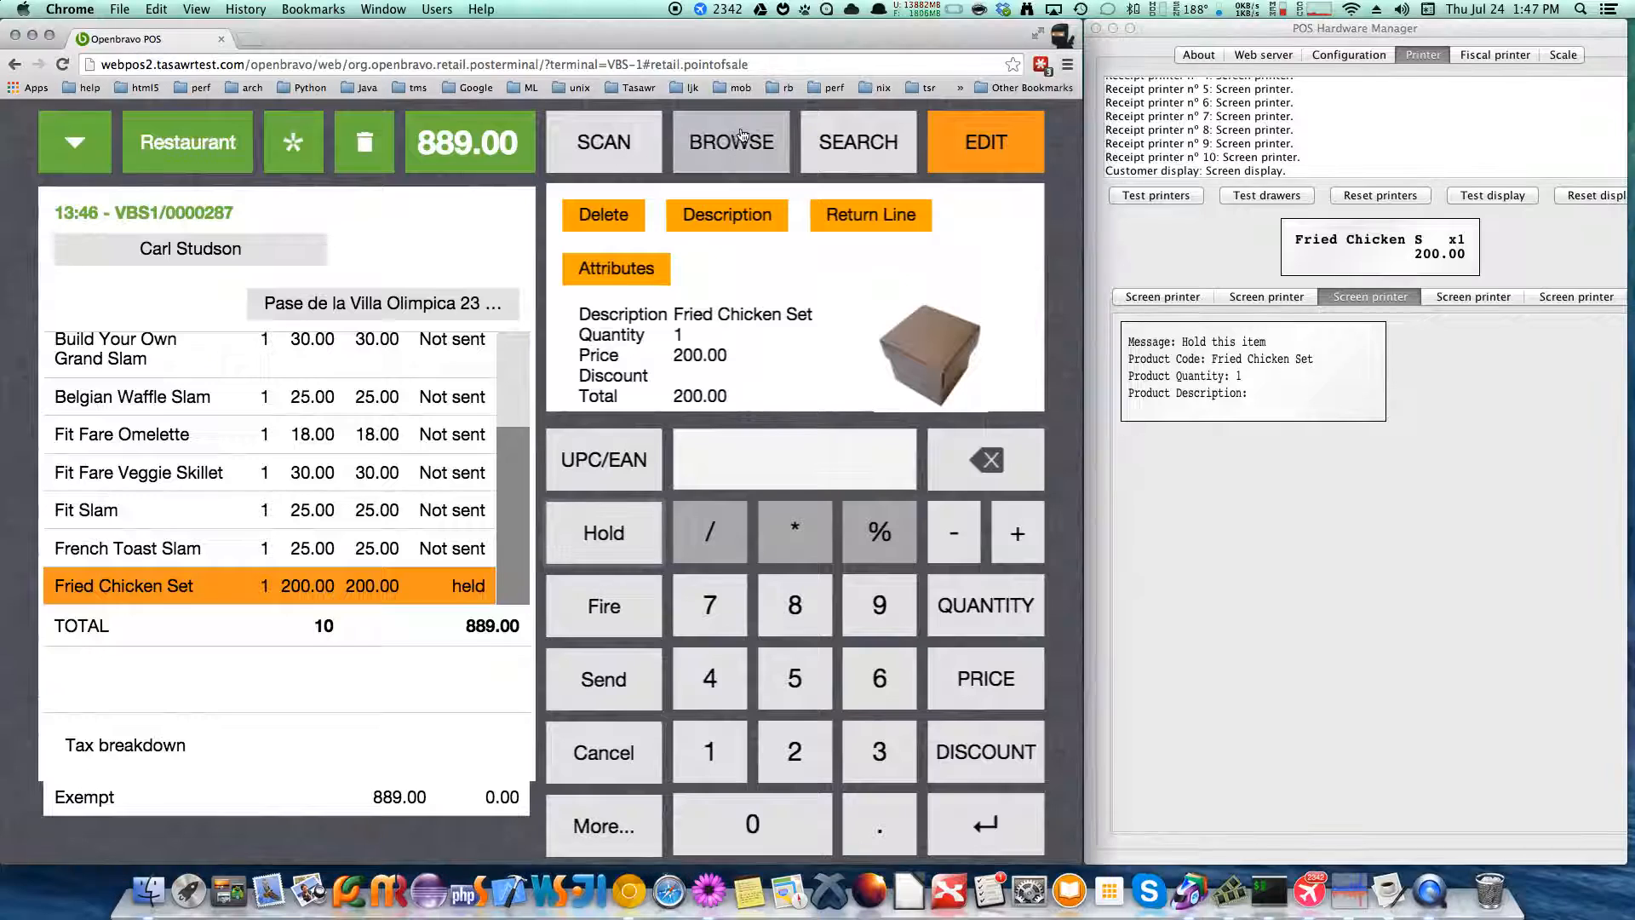
{"action": "left_click", "coordinate": [750, 143]}
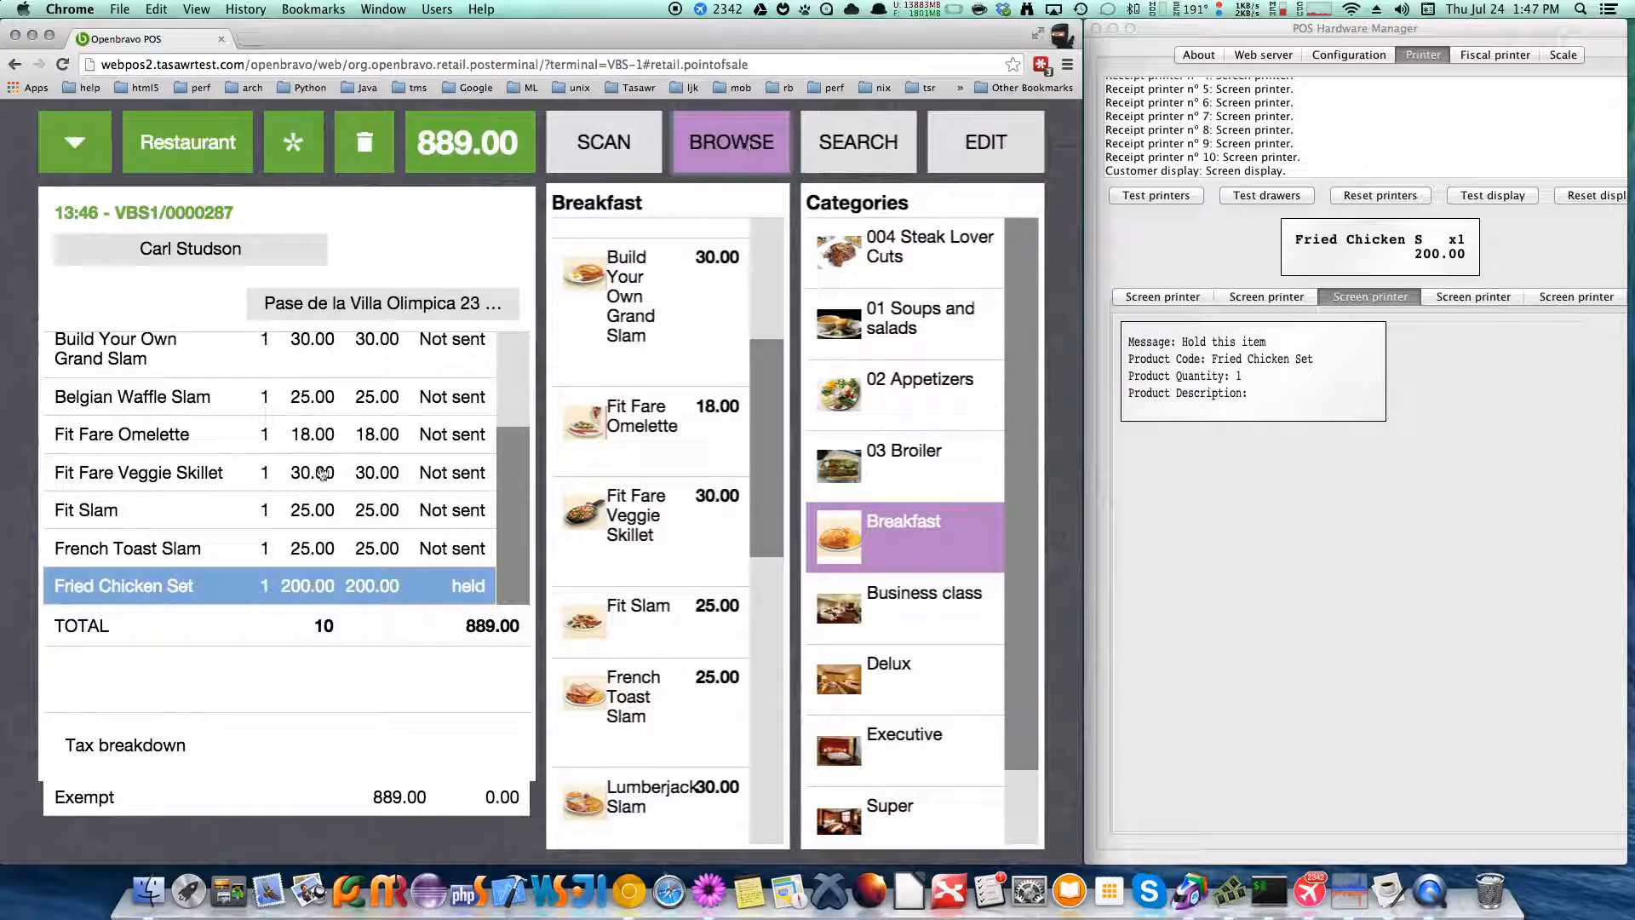
{"action": "left_click", "coordinate": [294, 441]}
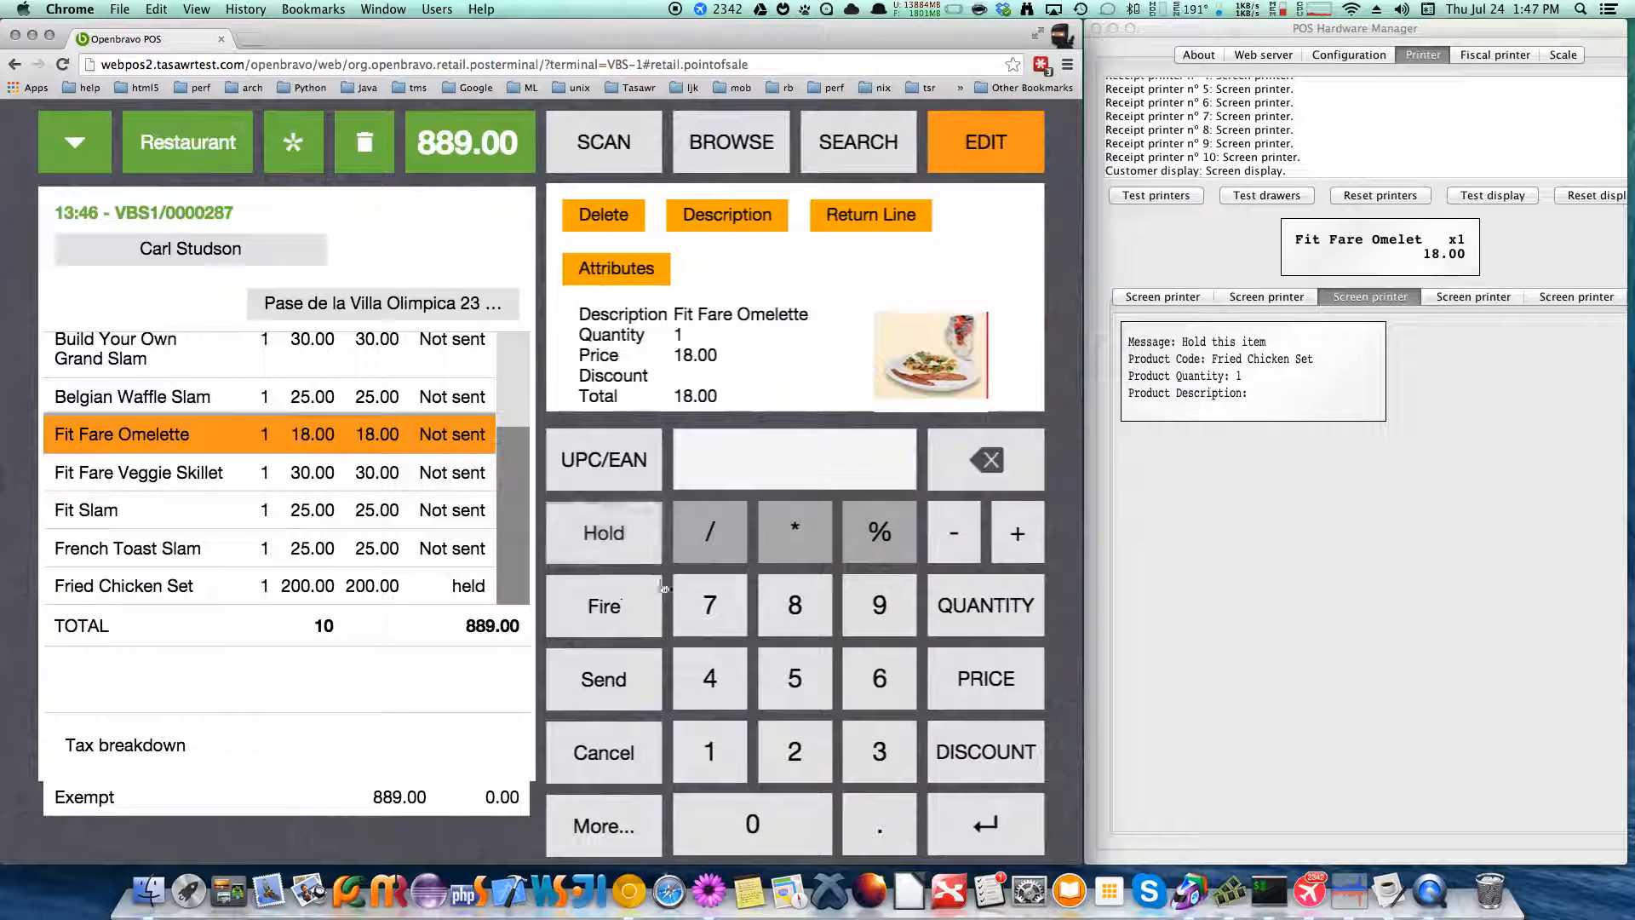
{"action": "left_click", "coordinate": [622, 601]}
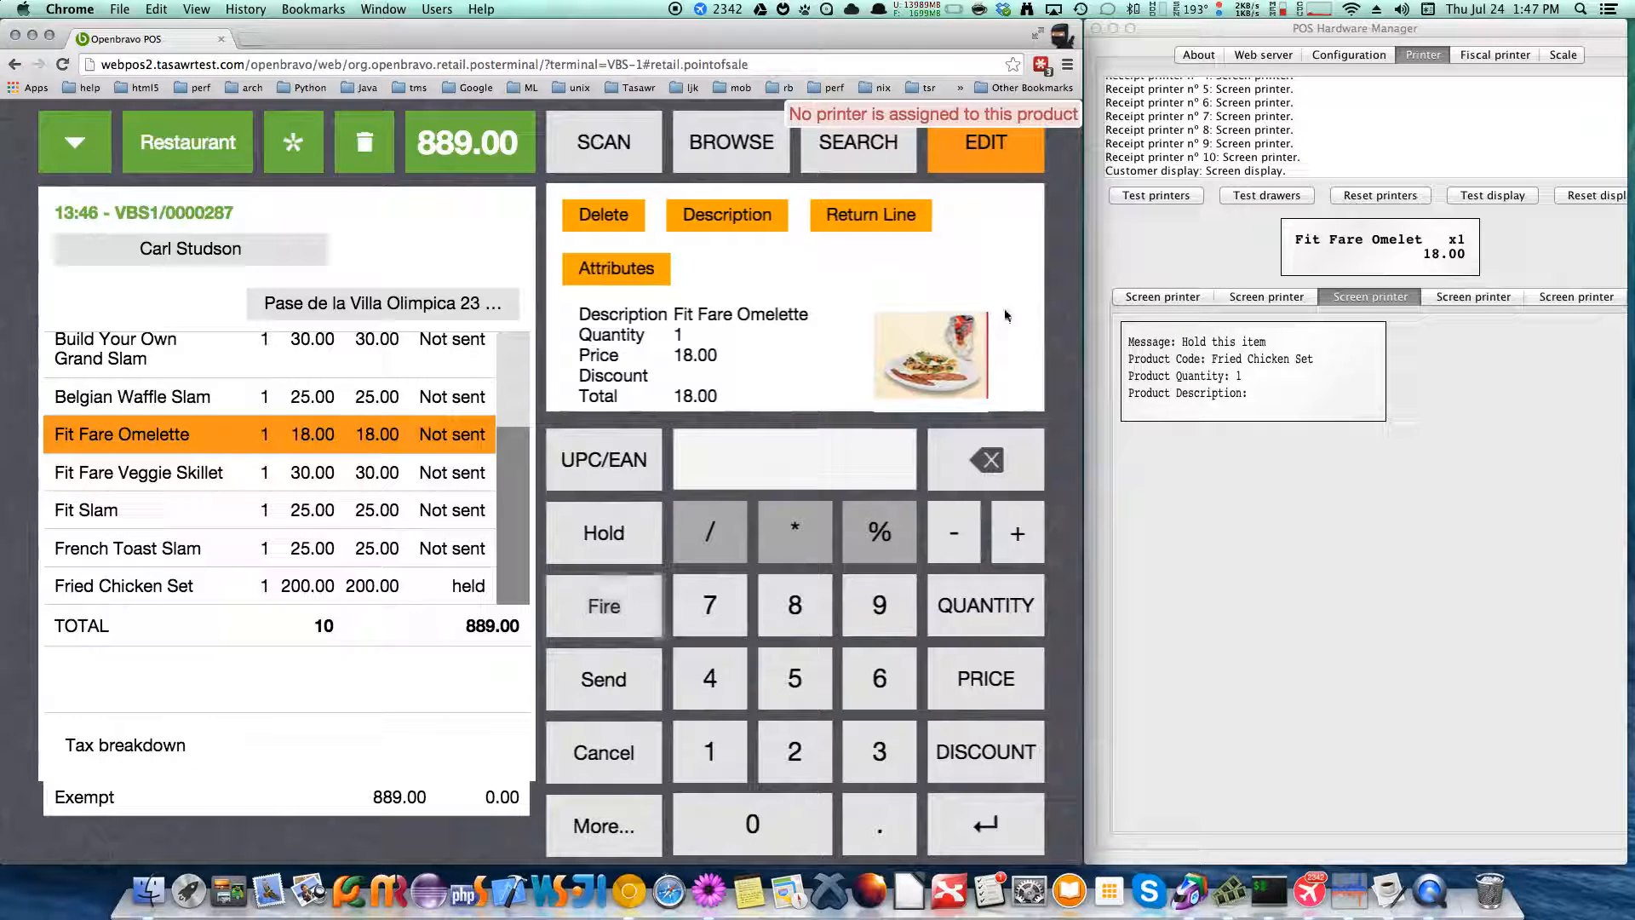
- Fire the Fried Chicken Set line of the order and switch to POS Hardware Manager to check its ticket
{"action": "left_click", "coordinate": [155, 594]}
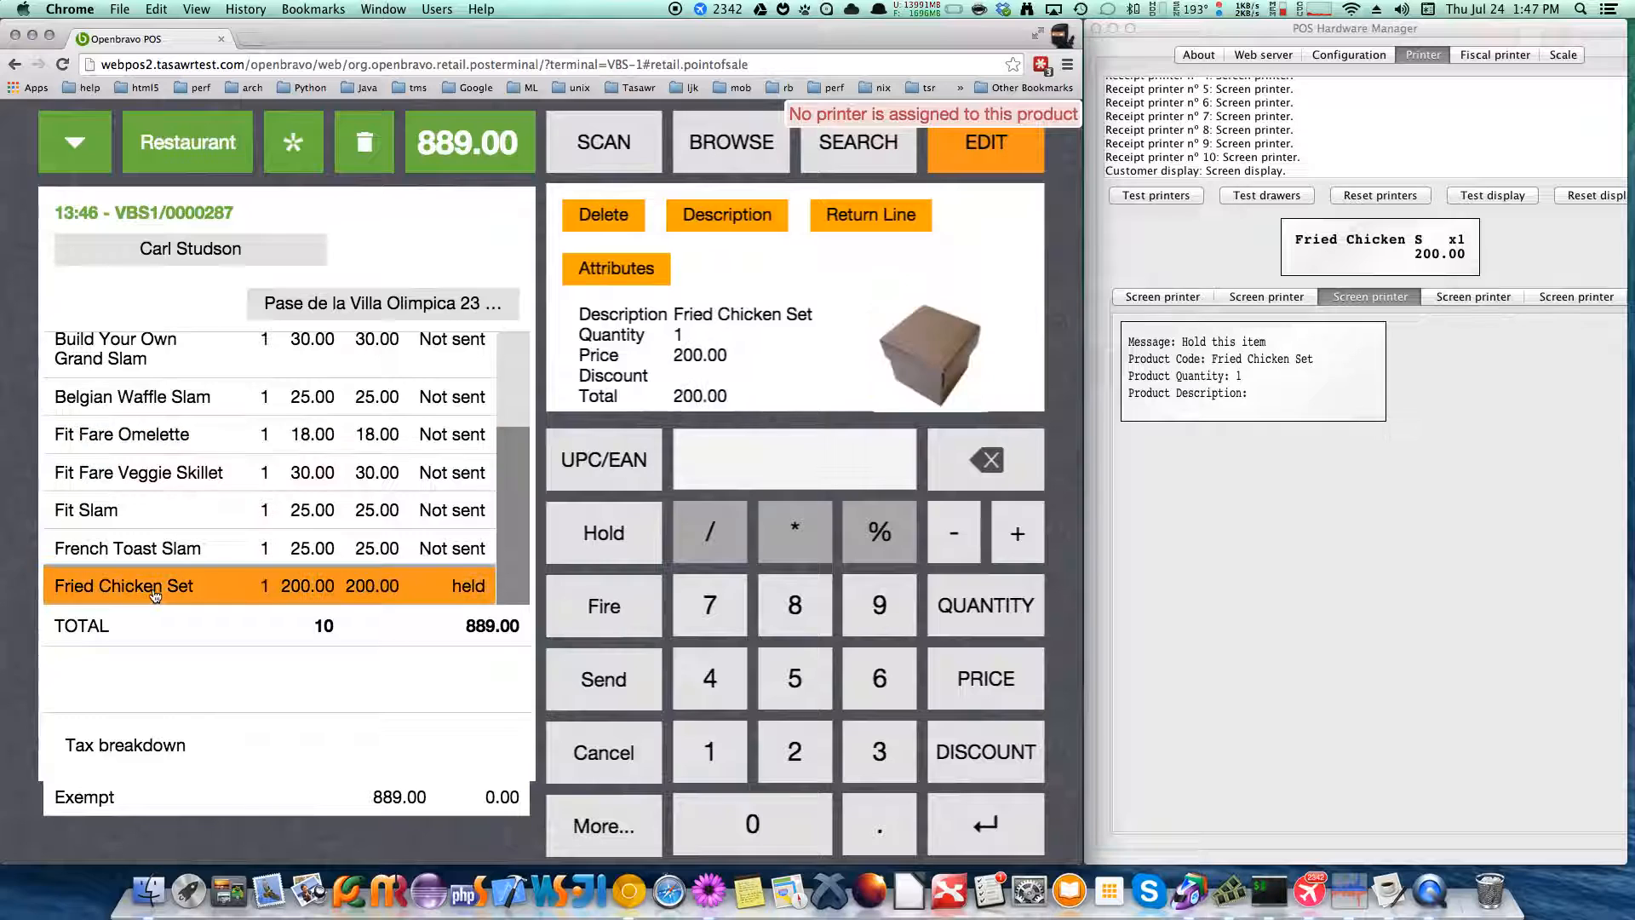
{"action": "left_click", "coordinate": [628, 612]}
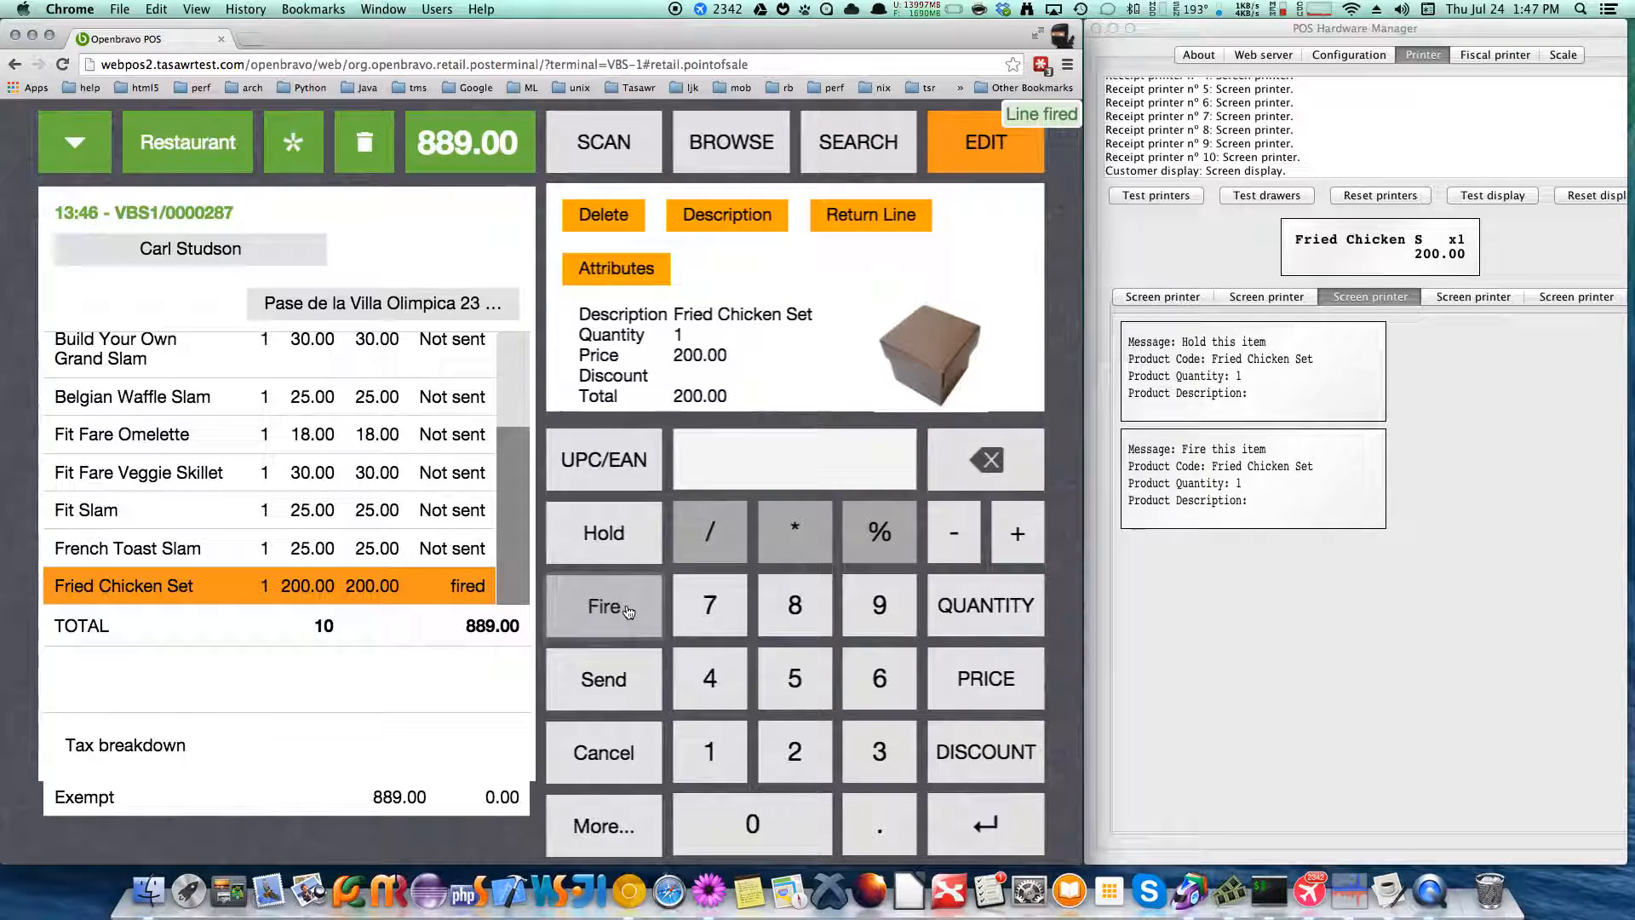
{"action": "left_click", "coordinate": [1515, 547]}
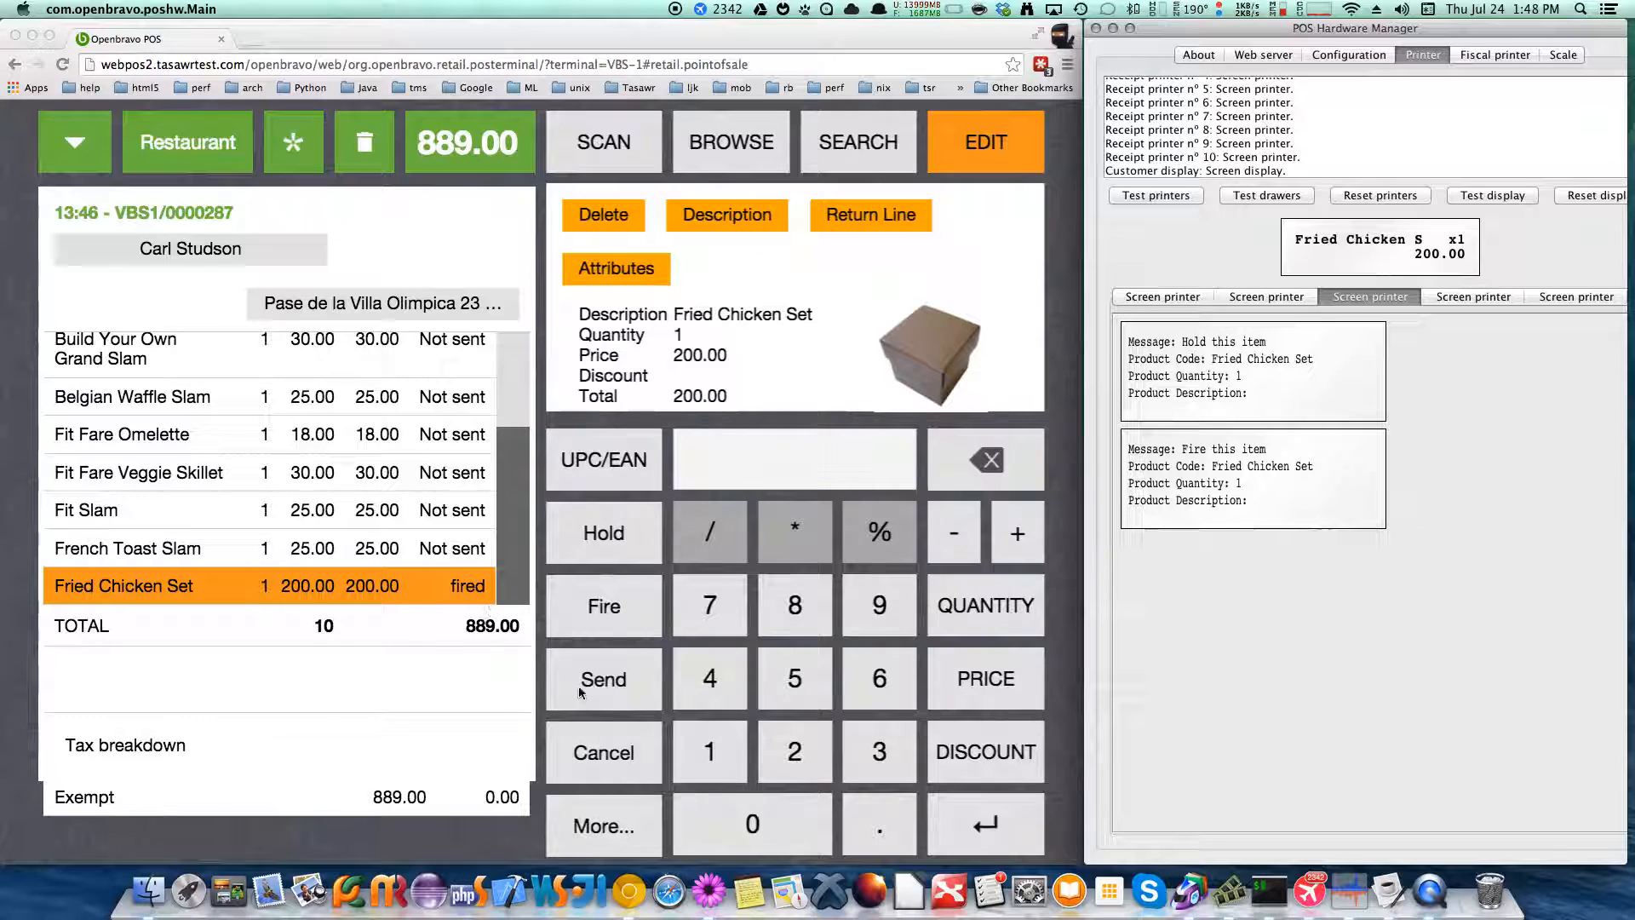
- Return to the Web POS, send the Fried Chicken Set line and switch to POS Hardware Manager
{"action": "left_click", "coordinate": [606, 676]}
{"action": "left_click", "coordinate": [601, 679]}
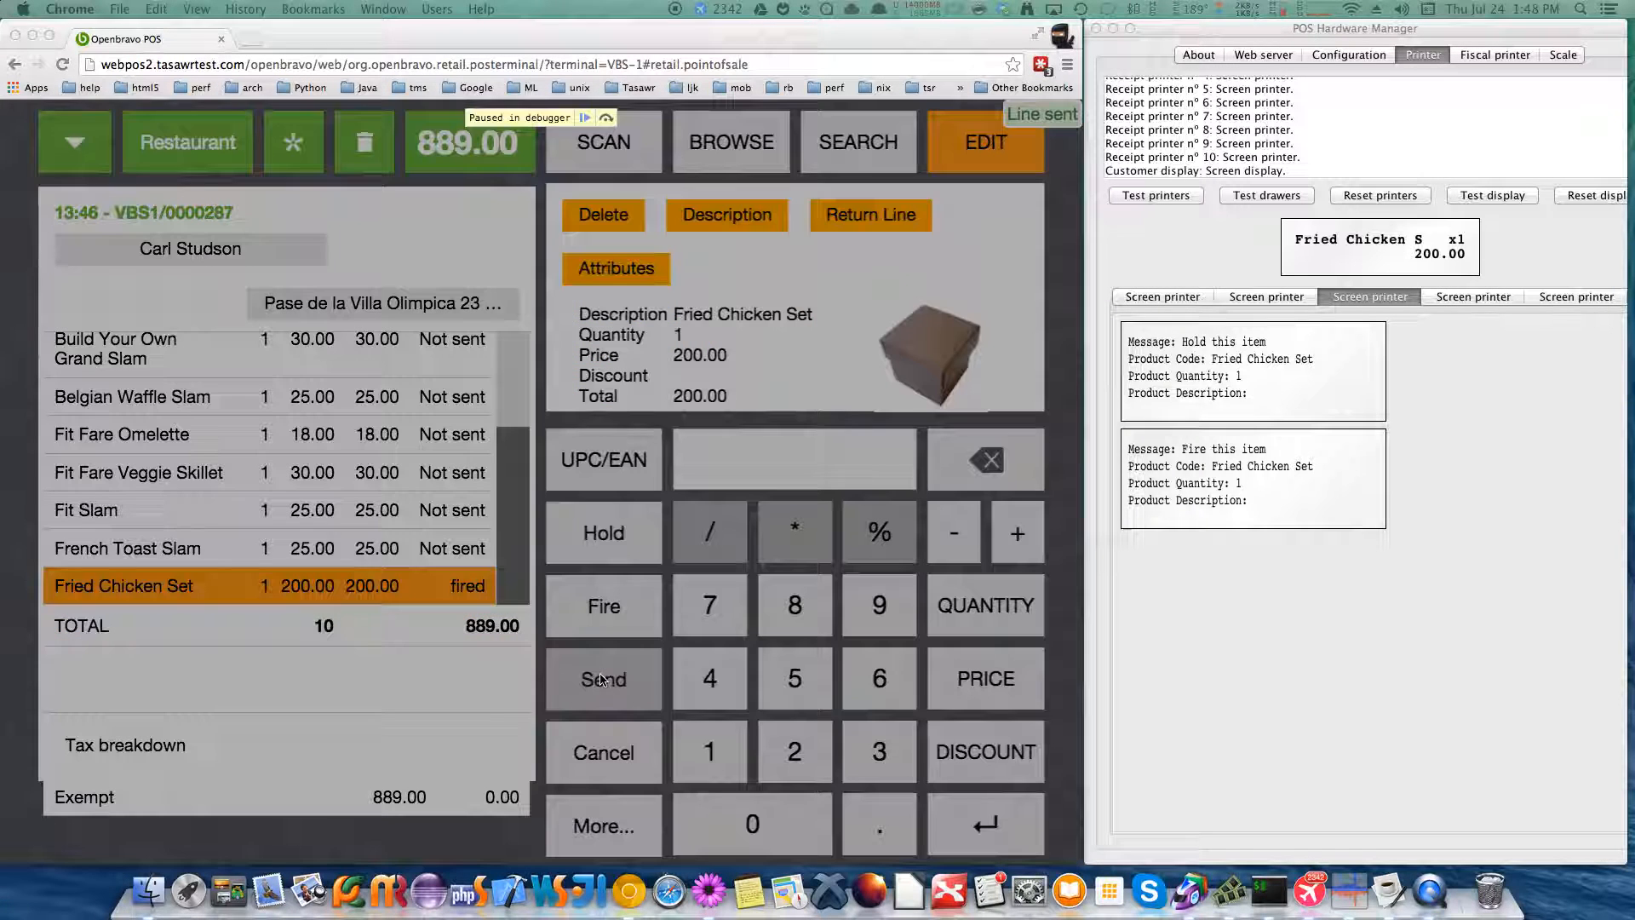
{"action": "left_click", "coordinate": [1618, 470]}
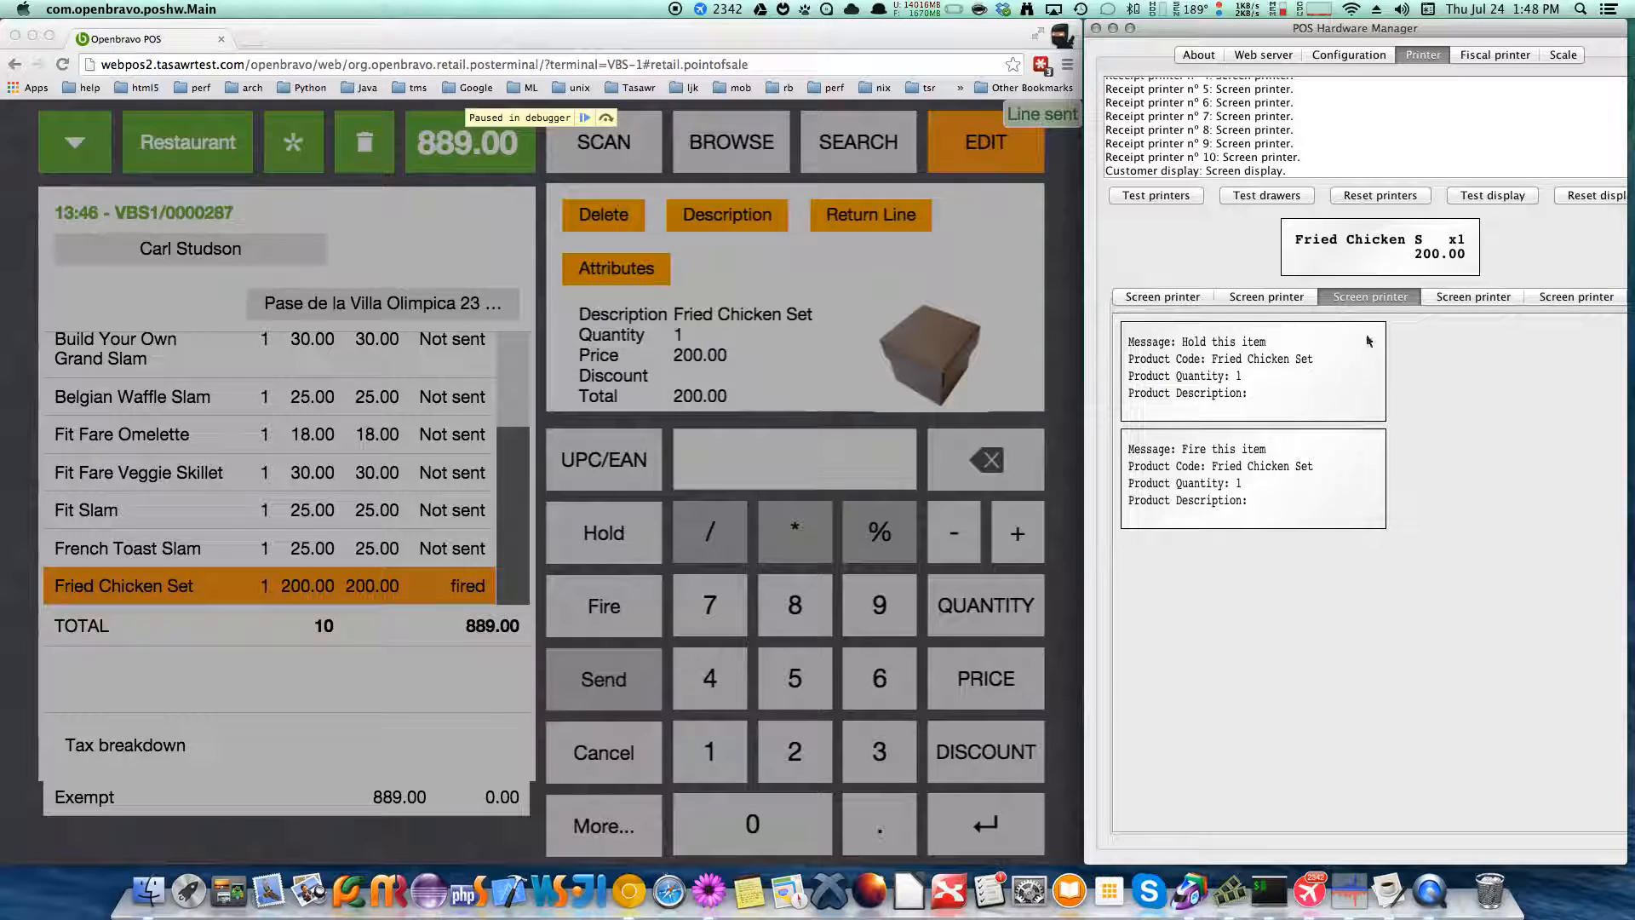
- Check the second, first and fourth screen printers for the send ticket and resume the Web POS page paused in the debugger
{"action": "left_click", "coordinate": [1294, 298]}
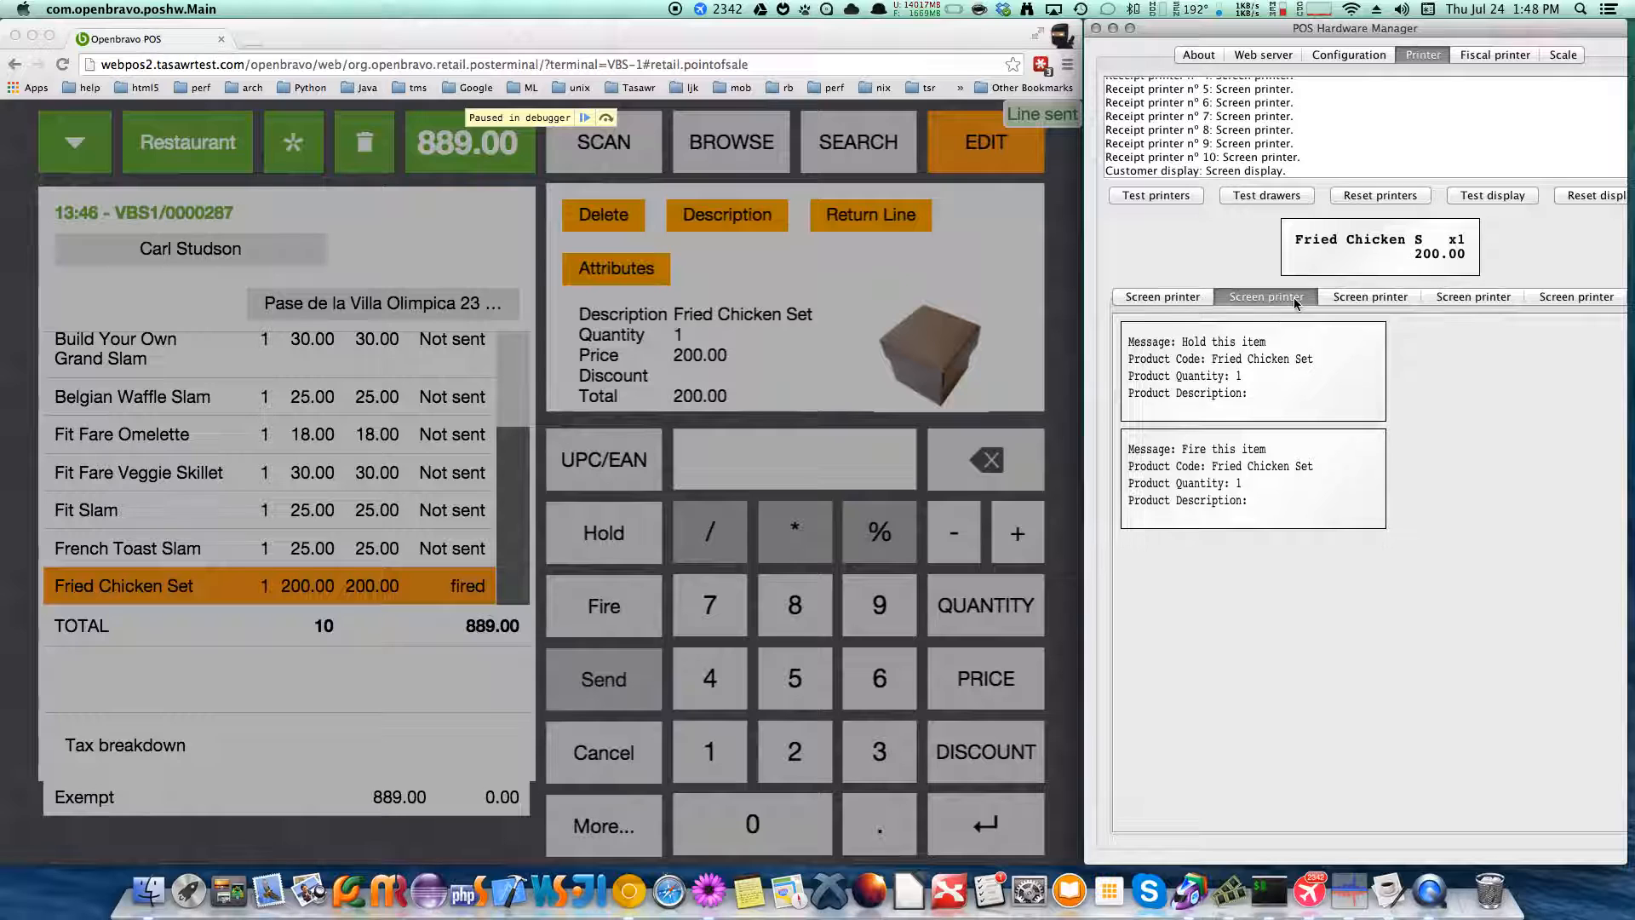
{"action": "left_click", "coordinate": [1158, 296]}
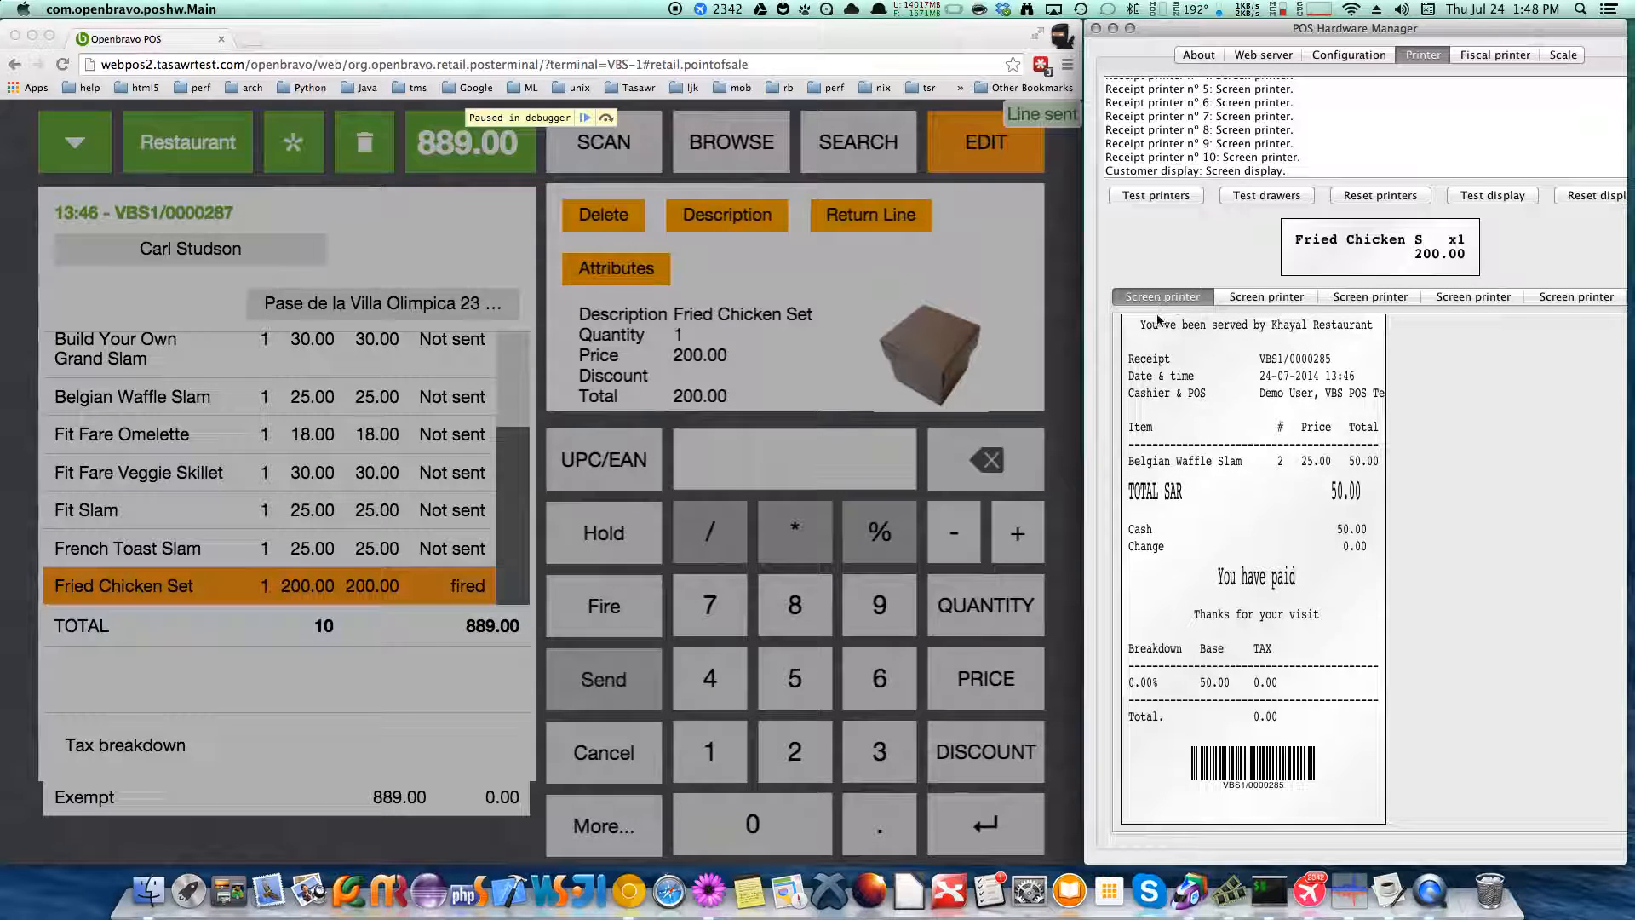
{"action": "left_click", "coordinate": [1461, 298]}
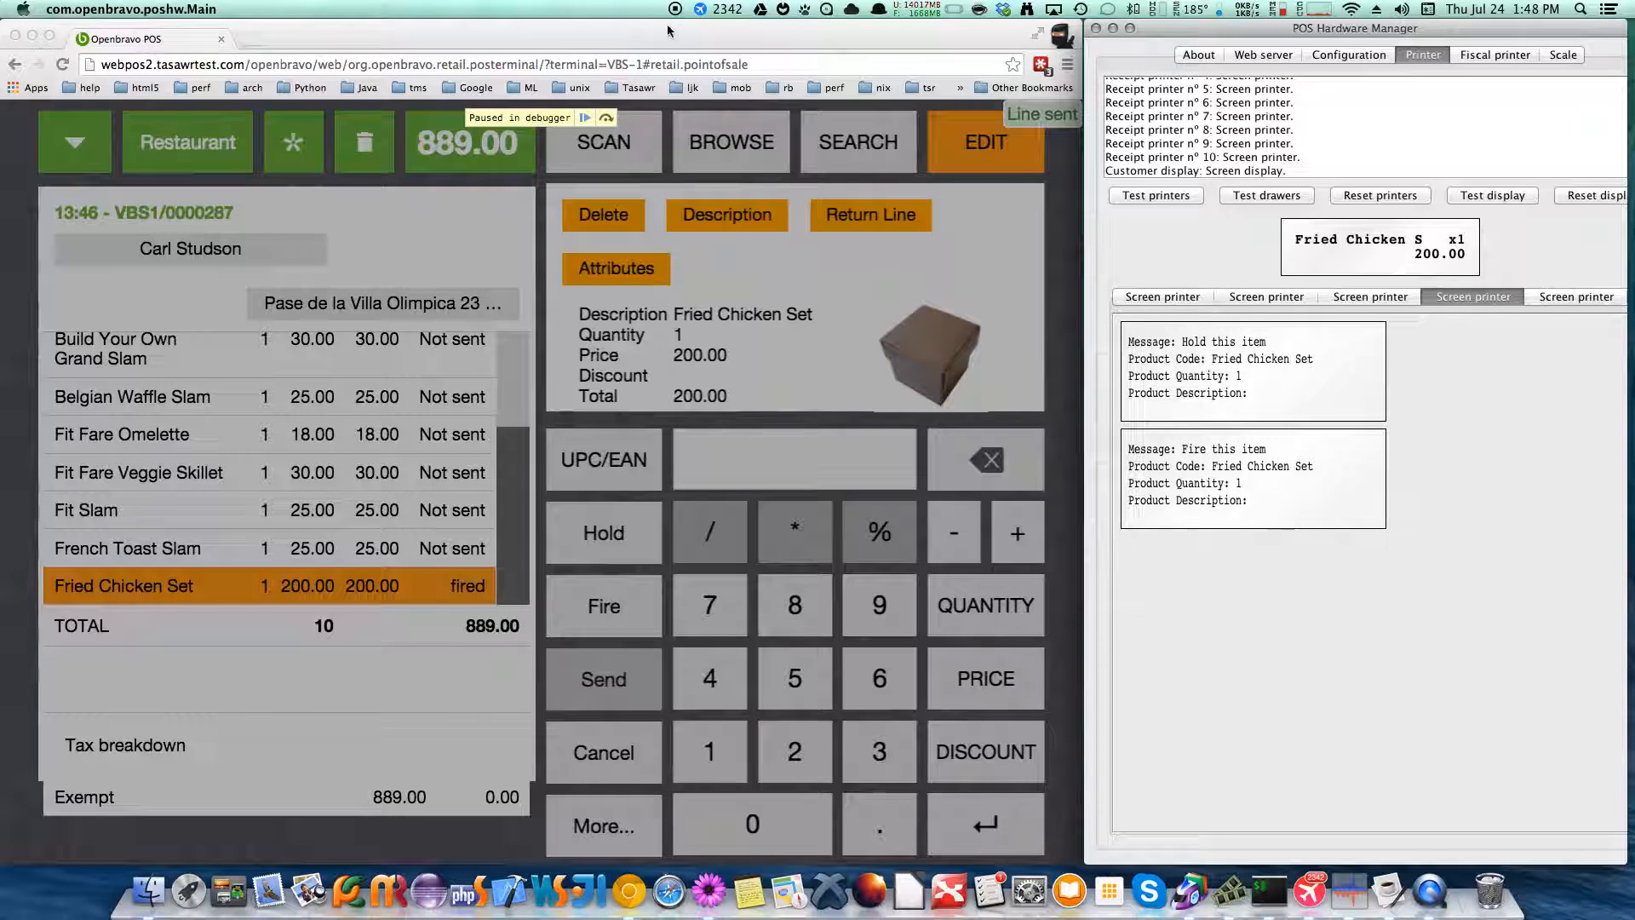
{"action": "left_click", "coordinate": [585, 115]}
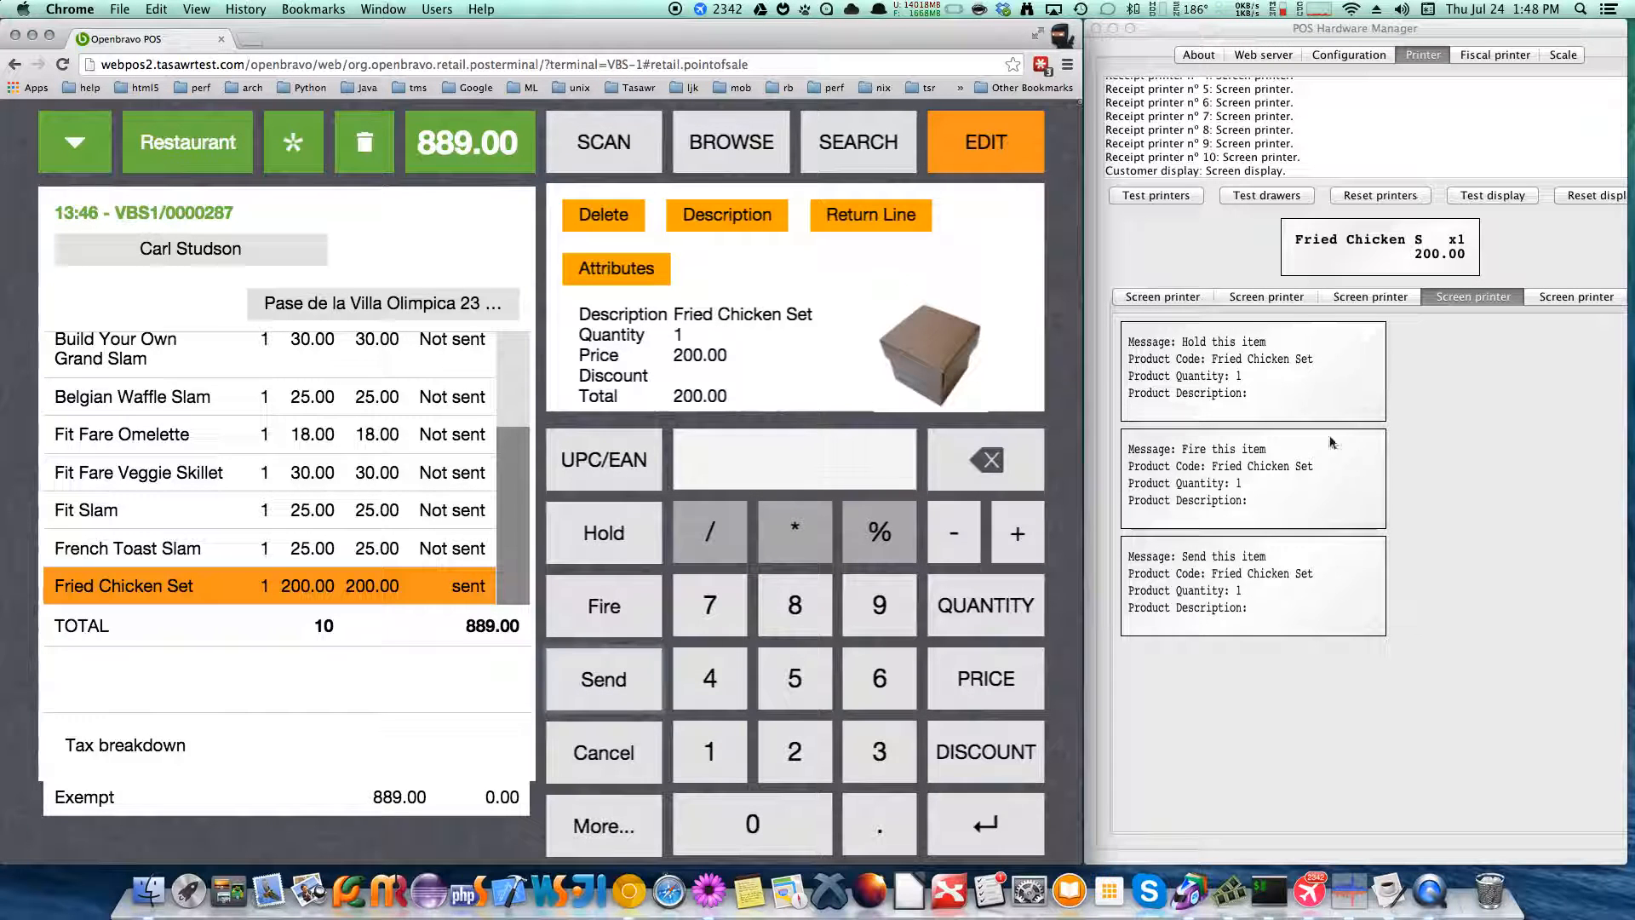
{"action": "left_click", "coordinate": [1465, 511]}
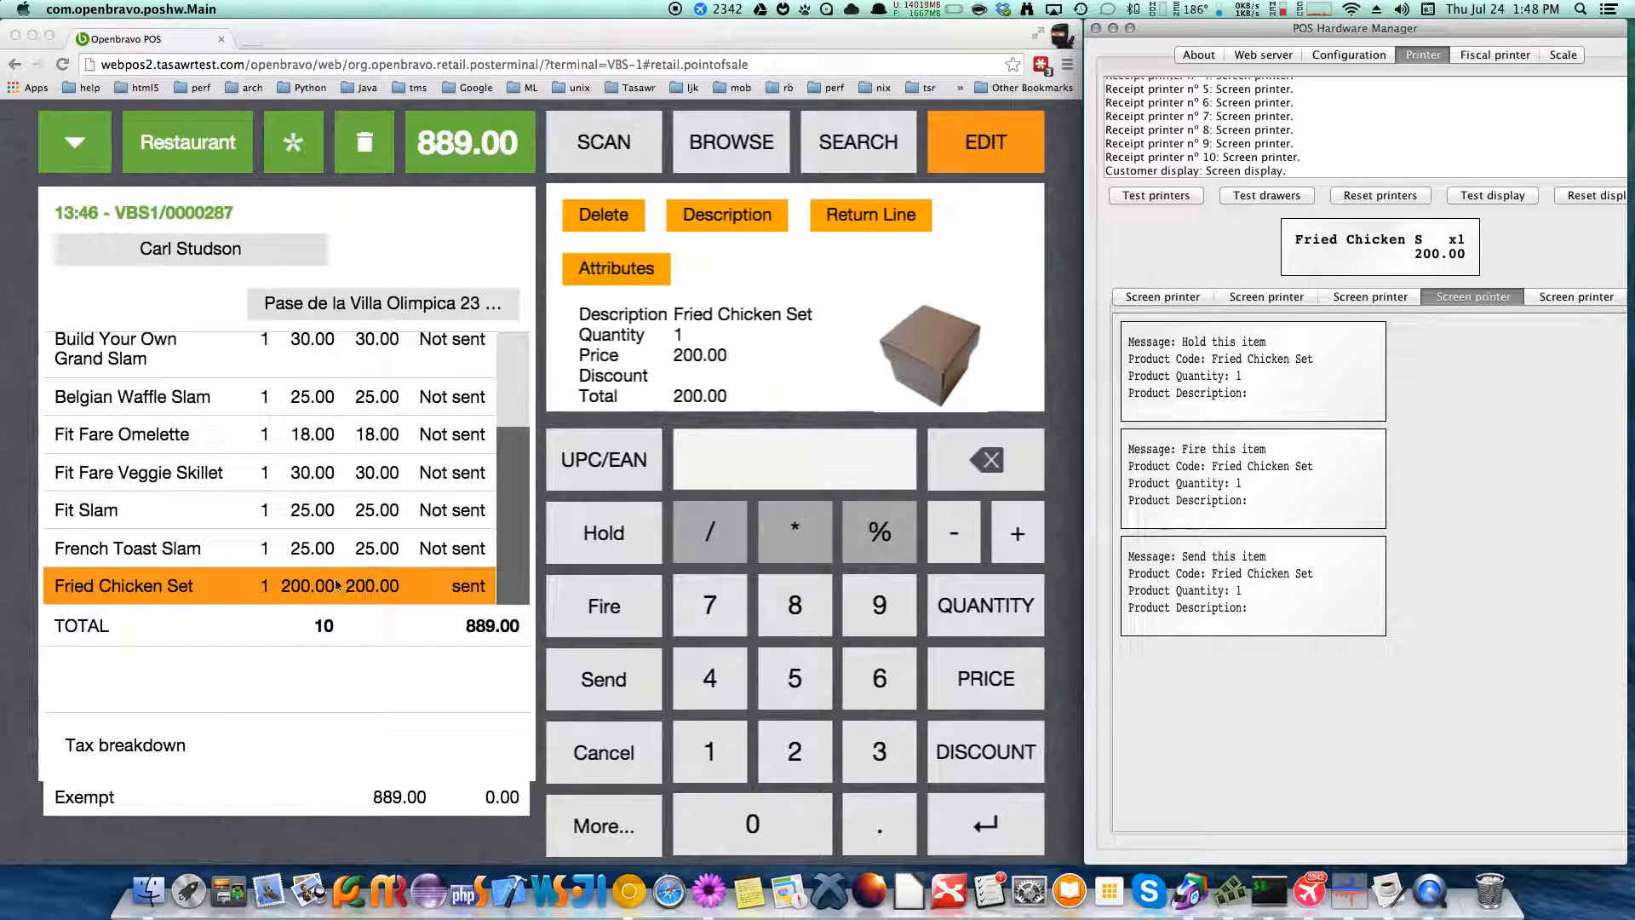
- Return to the Web POS, cancel the Fried Chicken Set line and check its ticket in POS Hardware Manager
{"action": "left_click", "coordinate": [368, 585]}
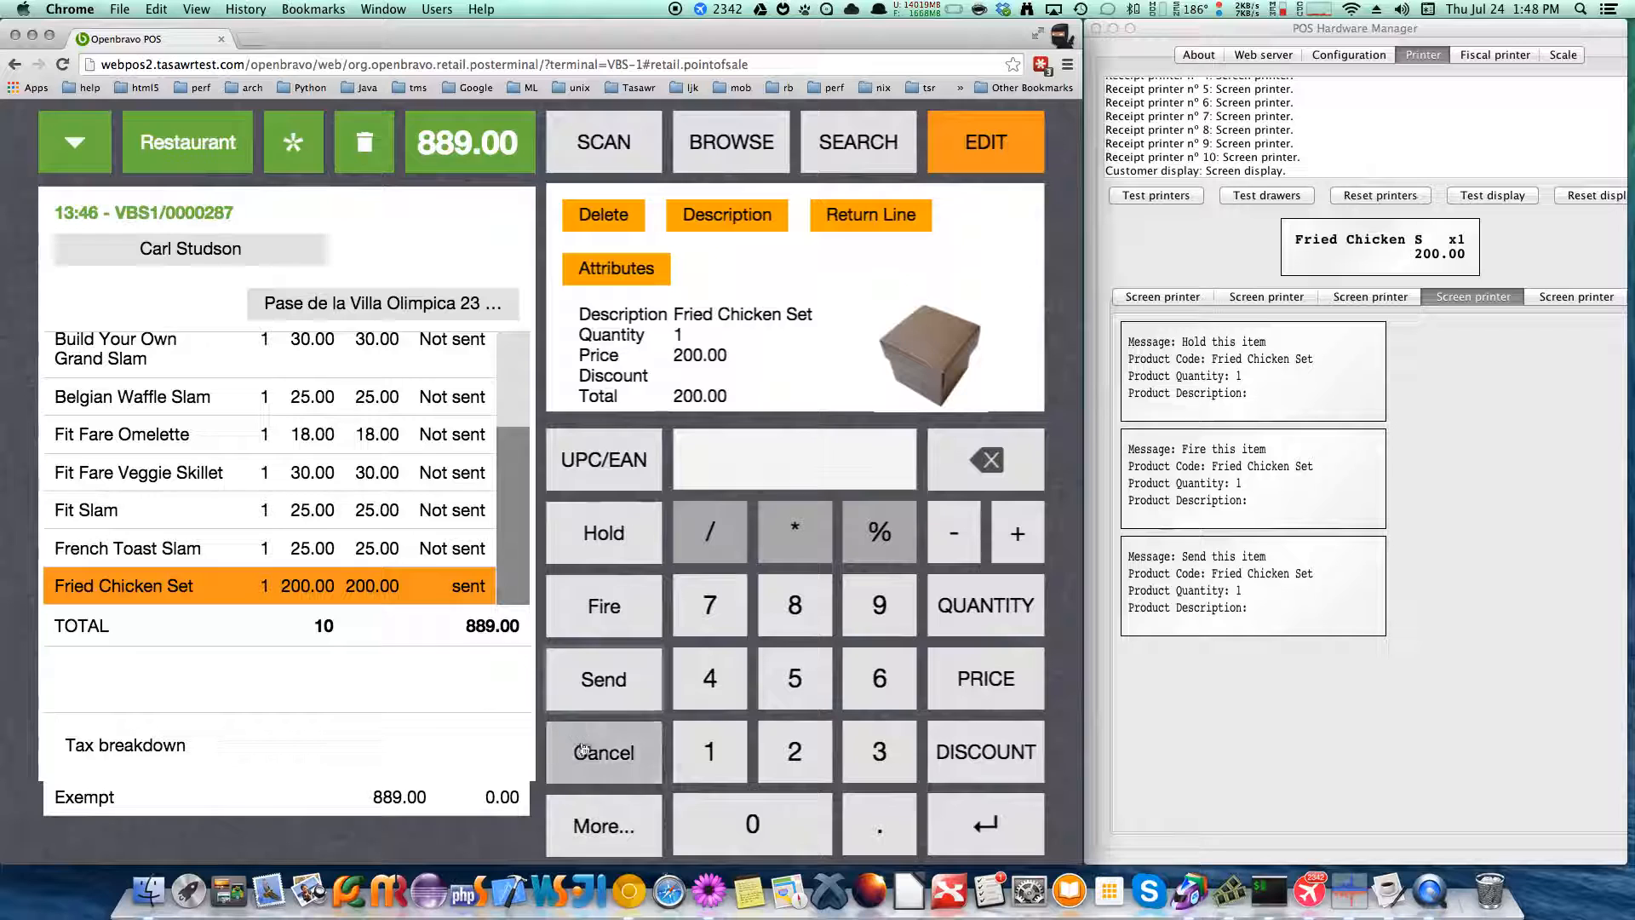
{"action": "left_click", "coordinate": [611, 749]}
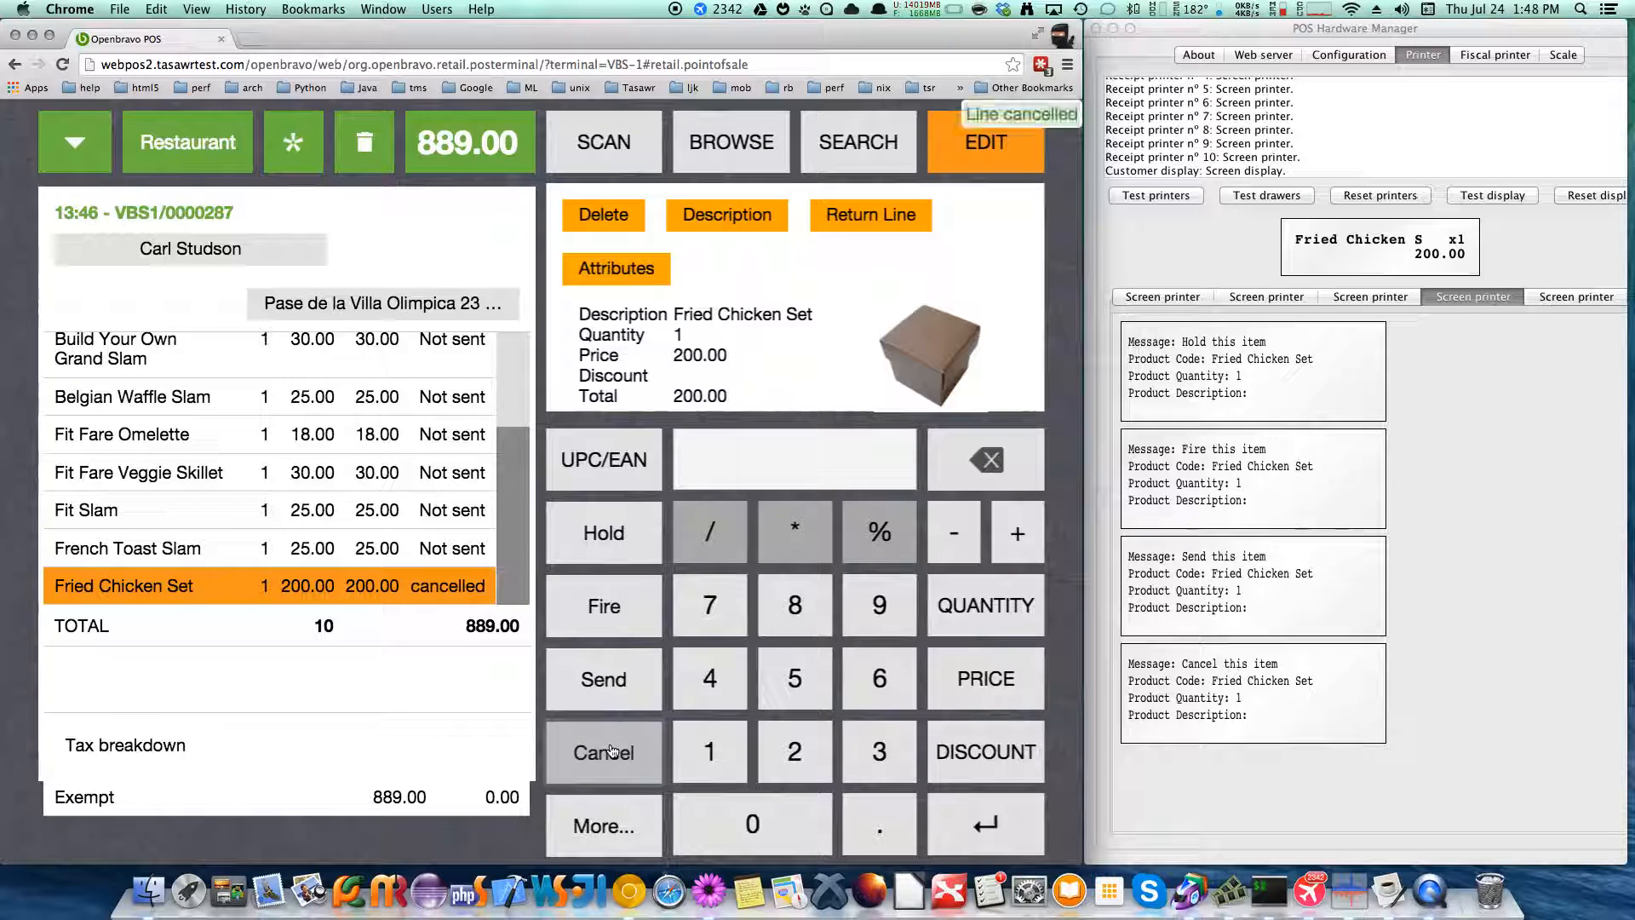
{"action": "left_click", "coordinate": [1335, 550]}
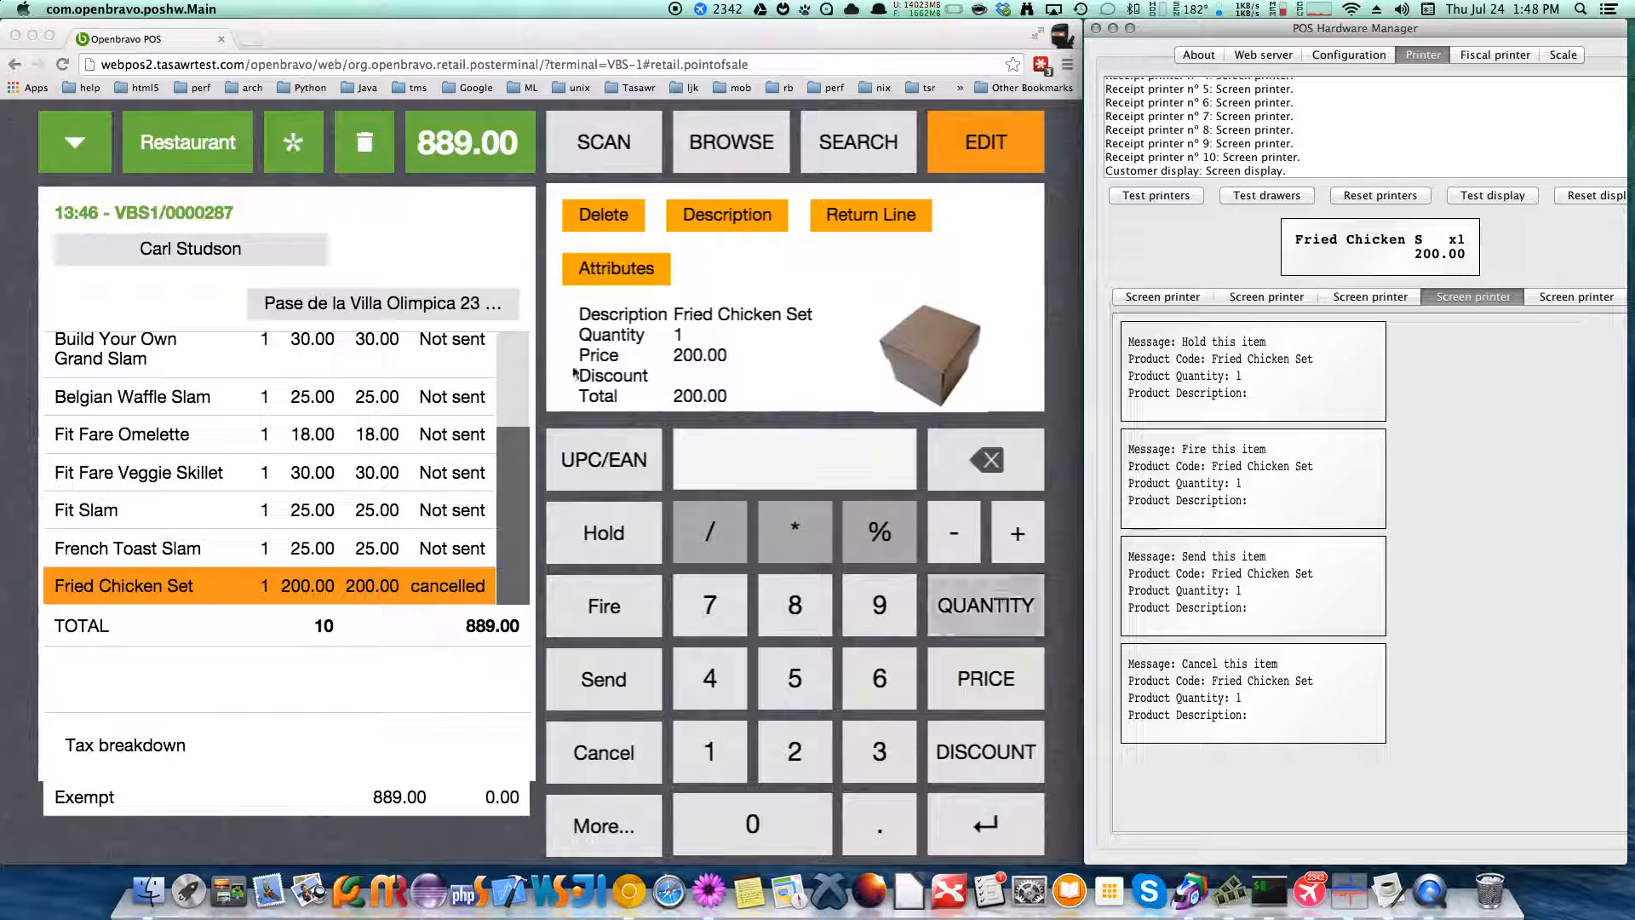
- Switch to the Web POS, select the French Toast Slam line and open the send-or-cancel choice for the whole order
{"action": "left_click", "coordinate": [310, 545]}
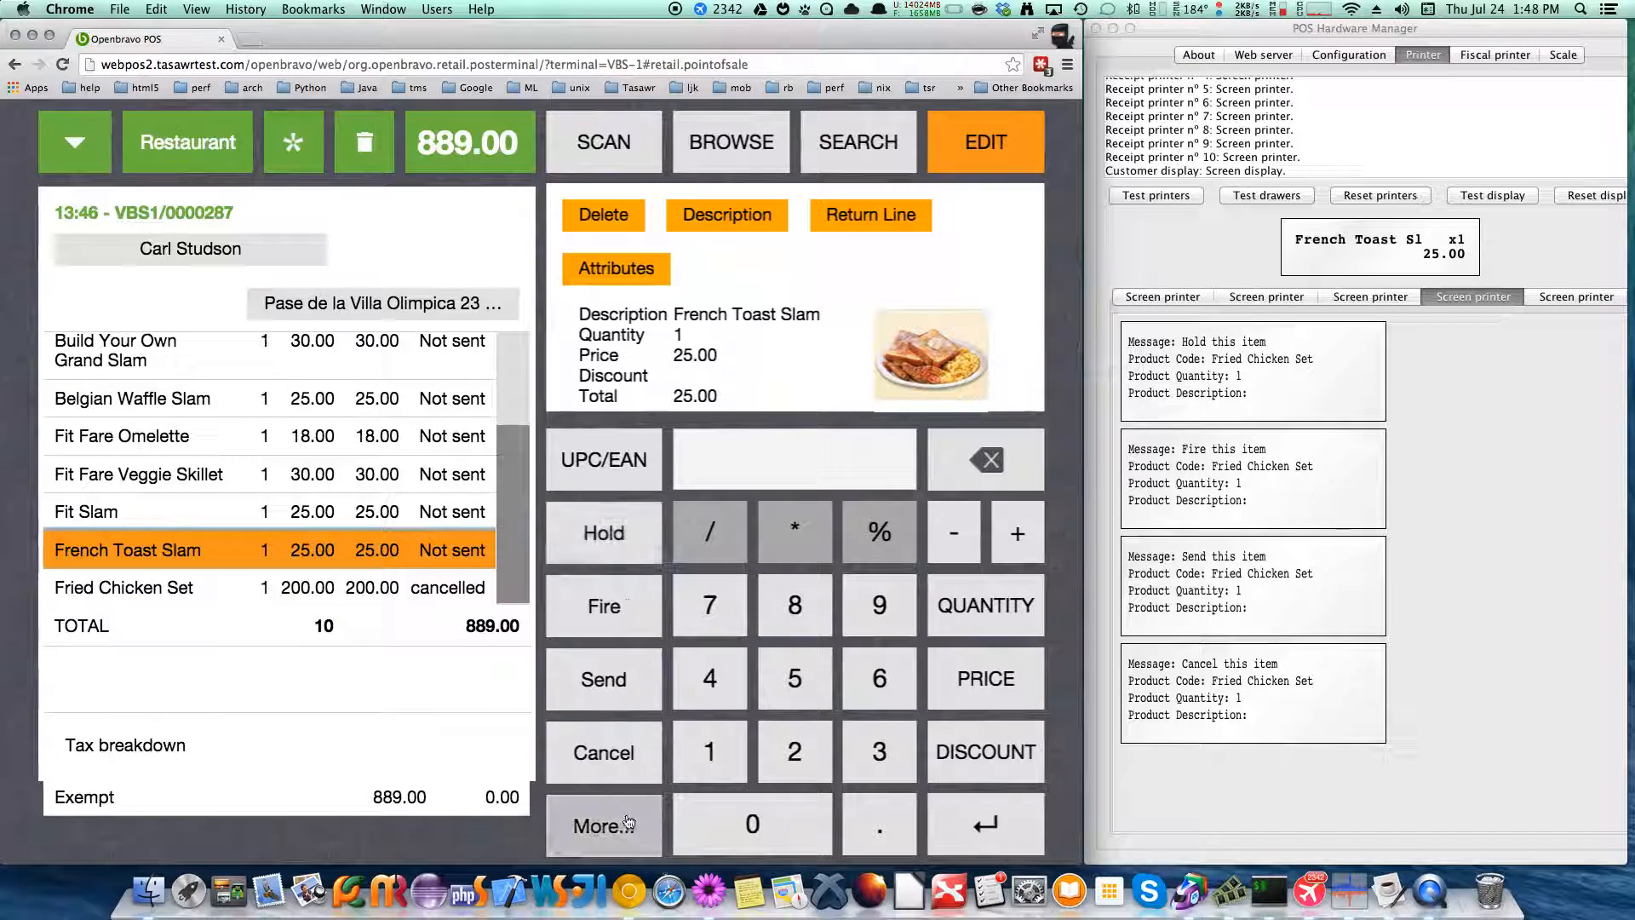
{"action": "left_click", "coordinate": [603, 826]}
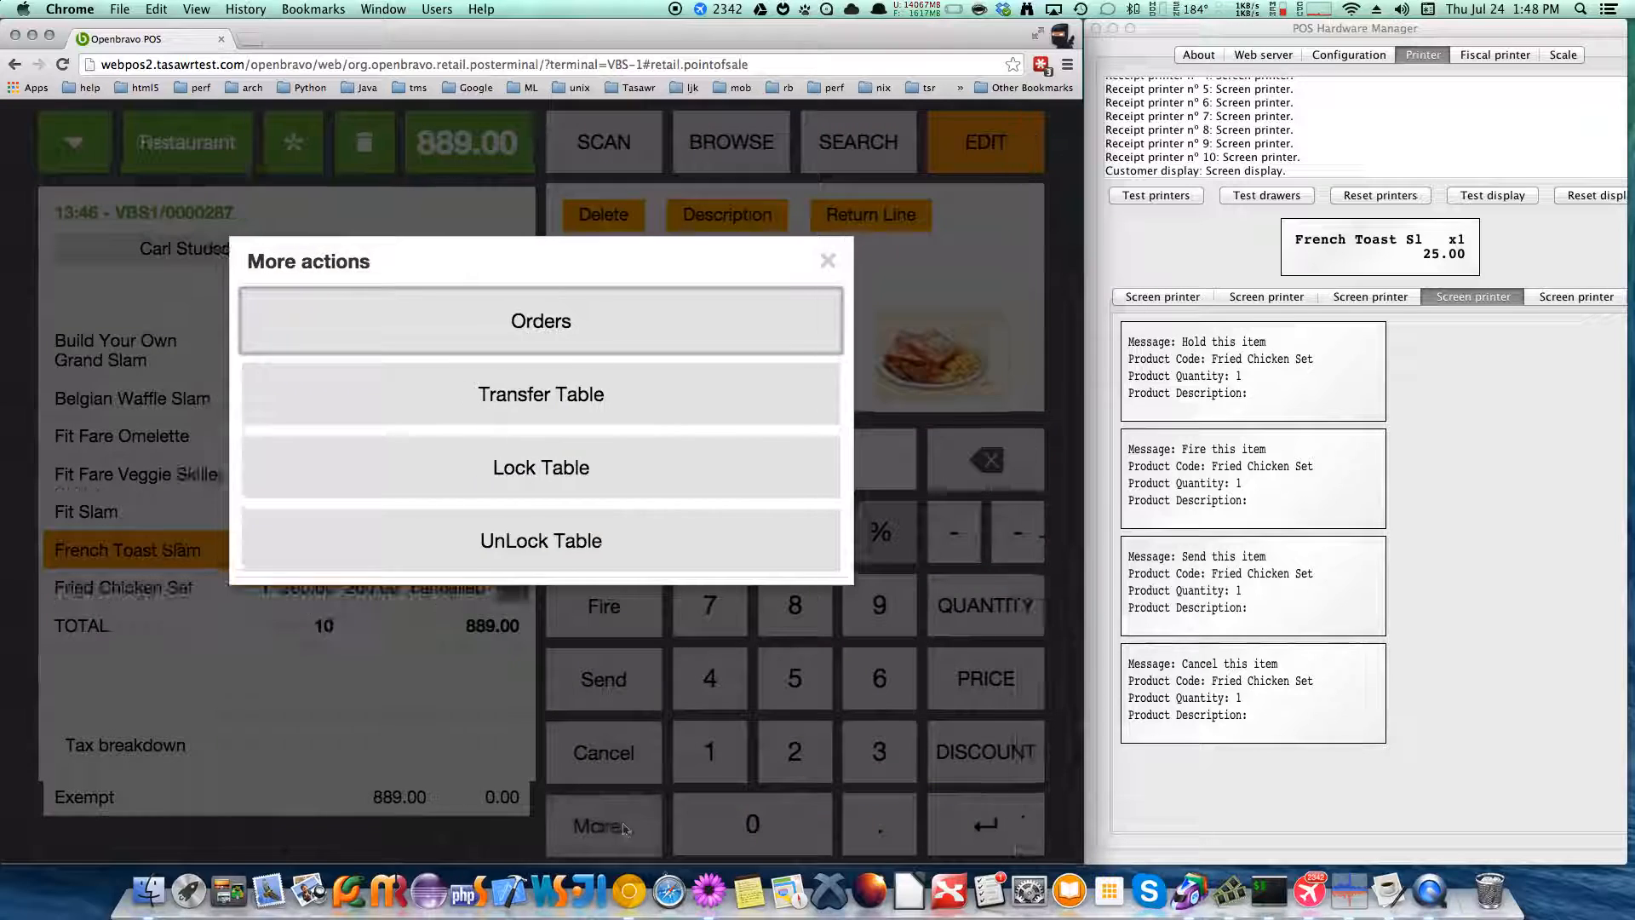
{"action": "left_click", "coordinate": [564, 322]}
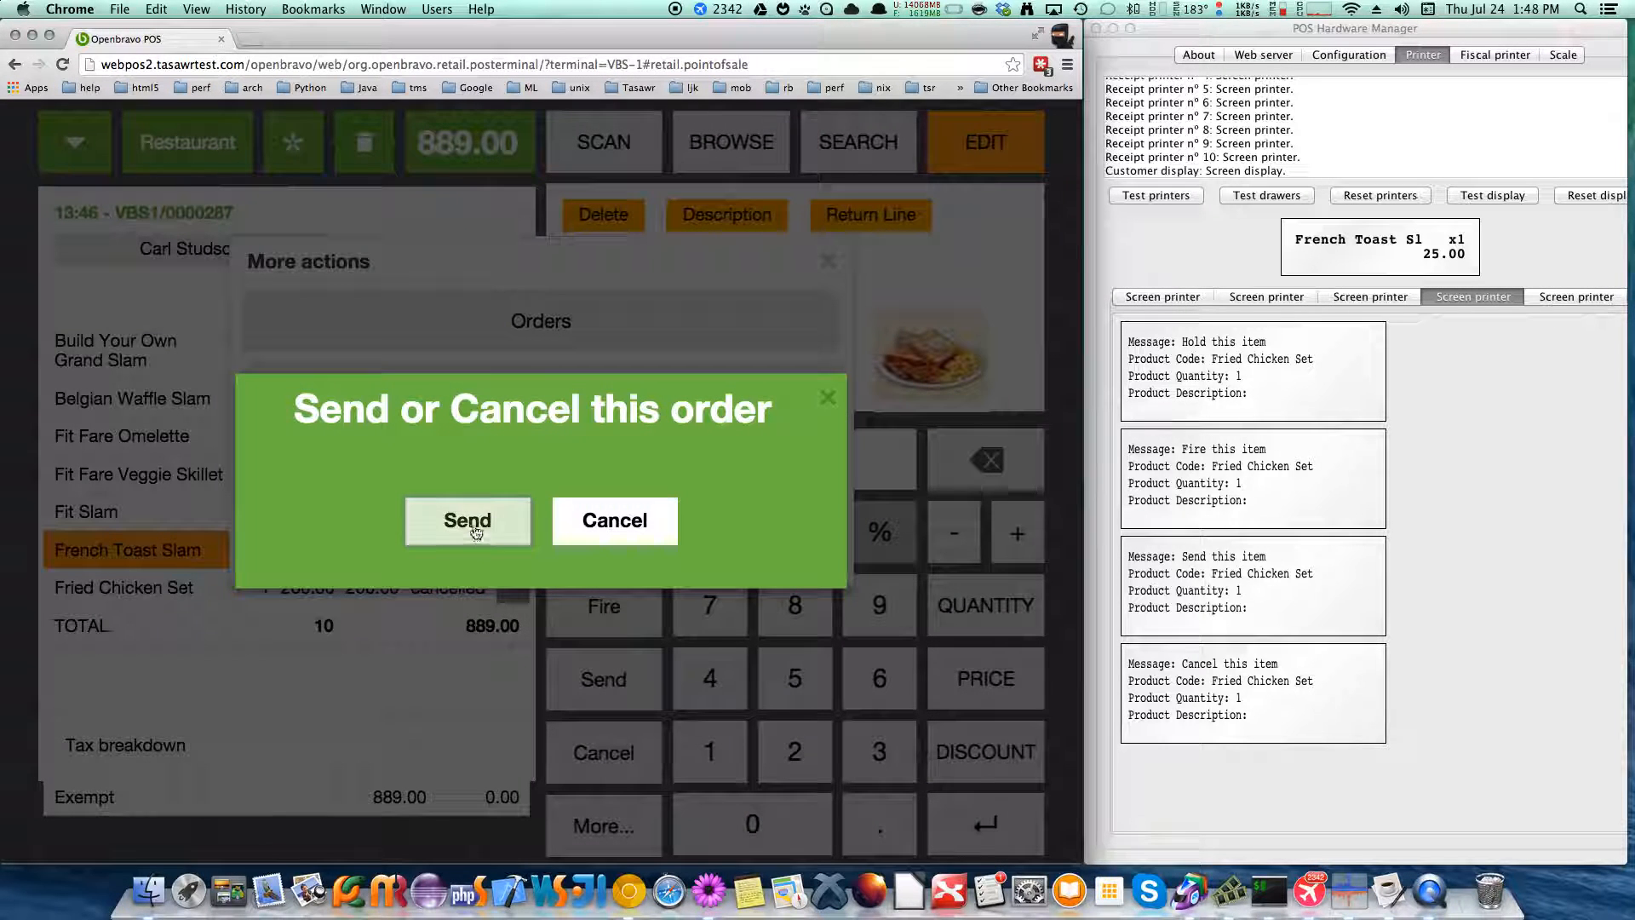